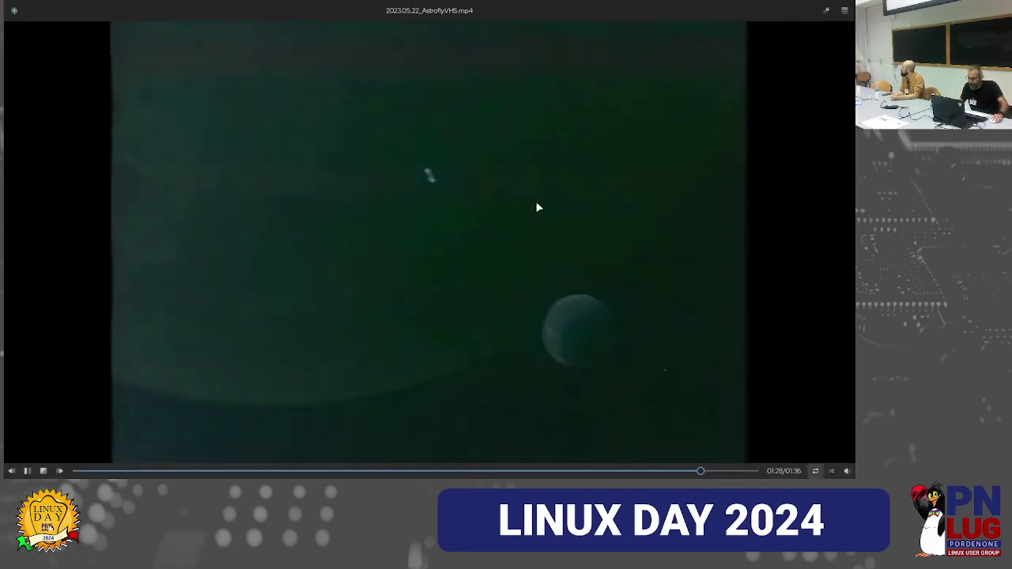
Exit fullscreen and close the video player playing 2023.05.22_AstroflyVHS.mp4
click(826, 11)
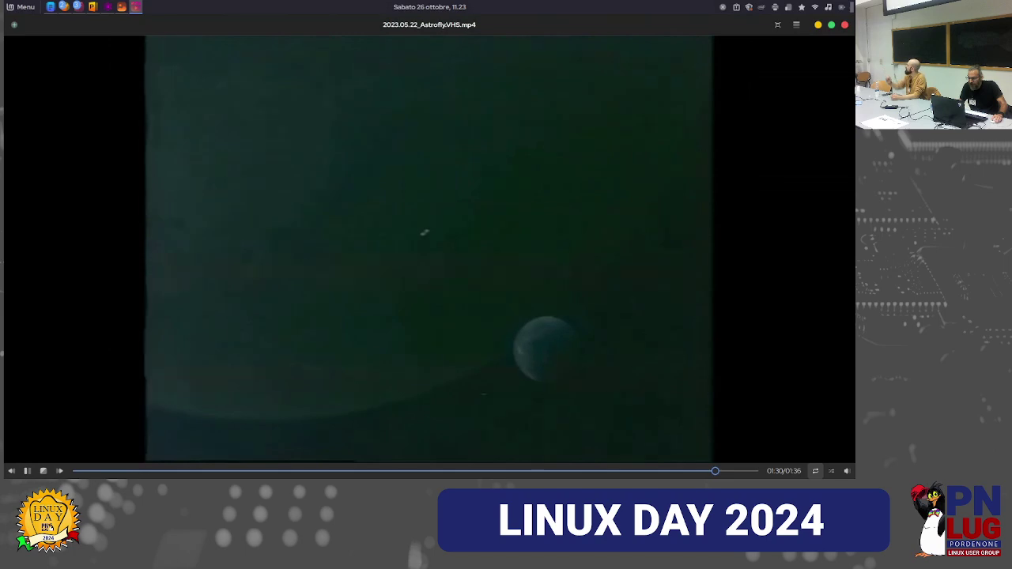
click(845, 25)
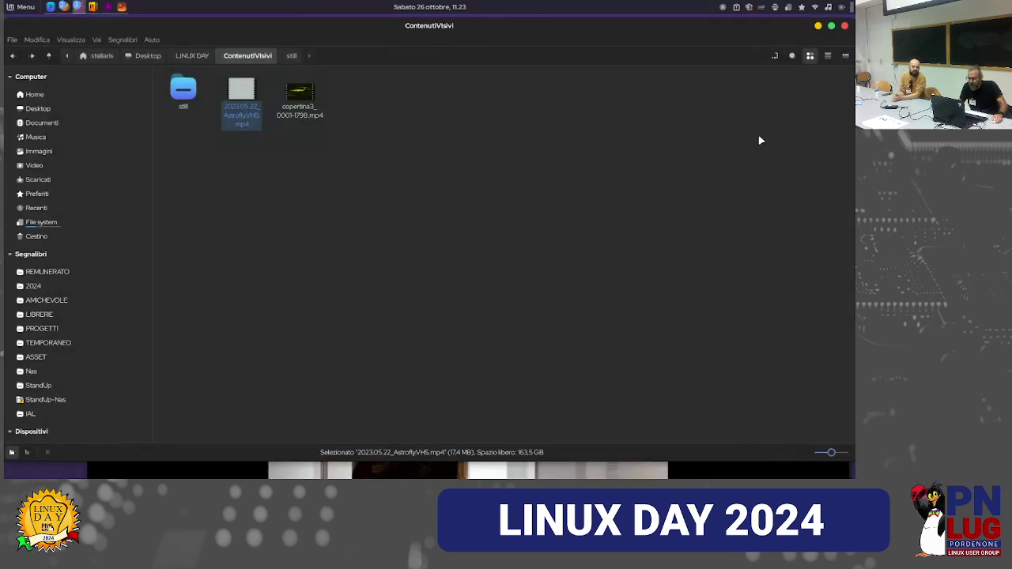
Minimise the file manager and the copper staircase image viewer to bring Blender 4.2.1 forward
click(818, 25)
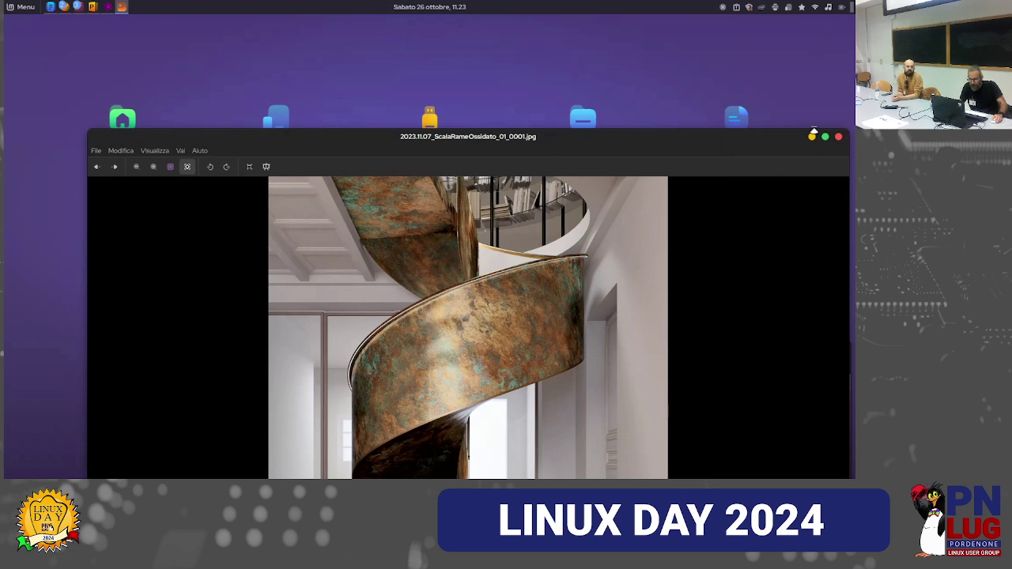
click(812, 136)
drag(668, 345, 668, 82)
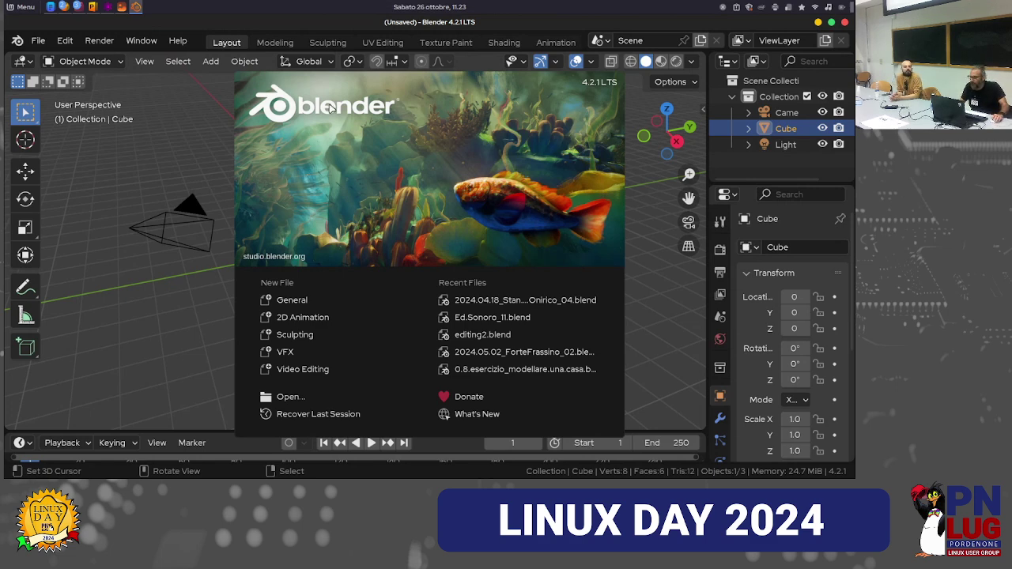
Dismiss the Blender 4.2.1 start screen to show the default cube, camera and light
click(134, 115)
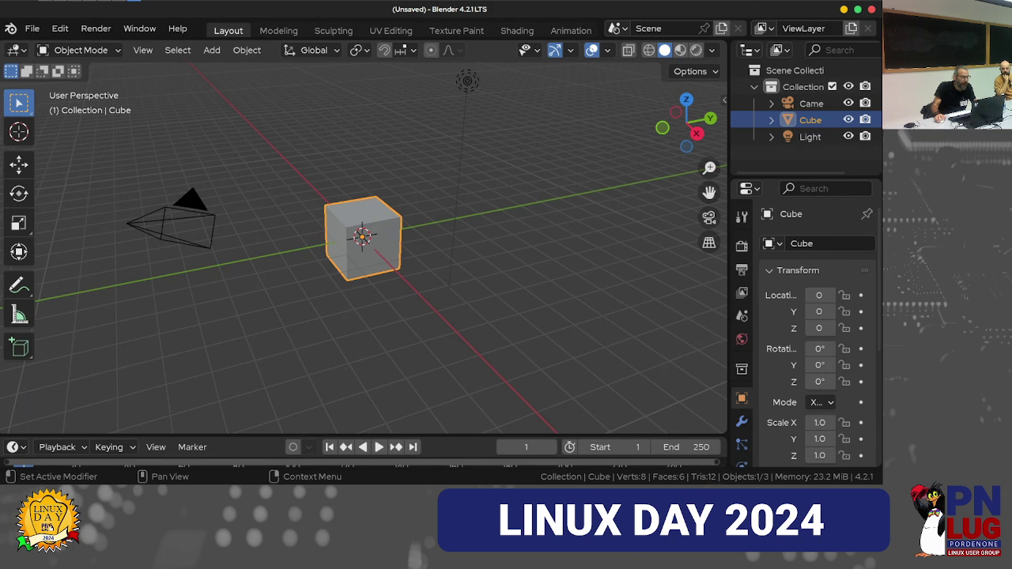
right_click(526, 474)
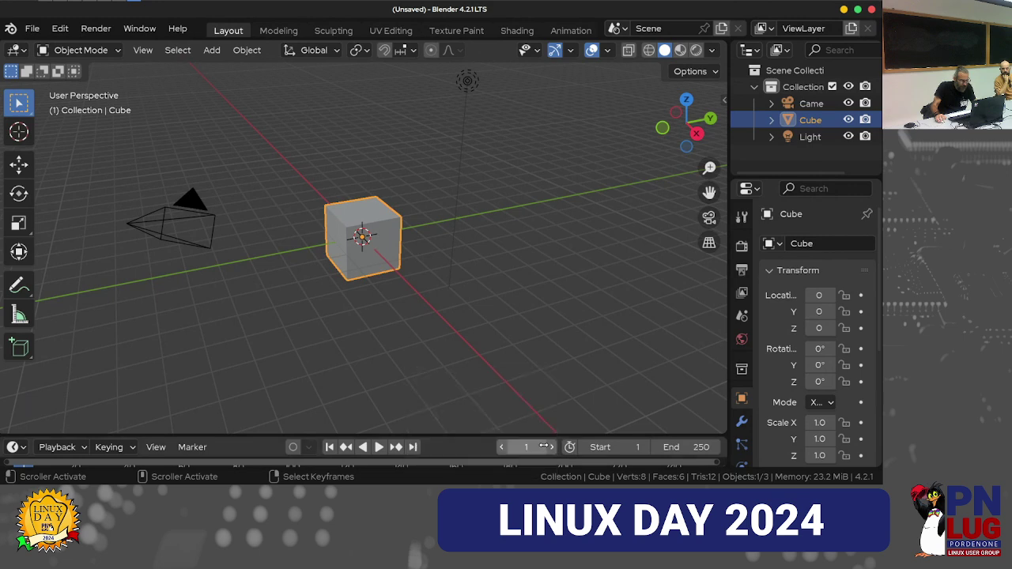
right_click(512, 471)
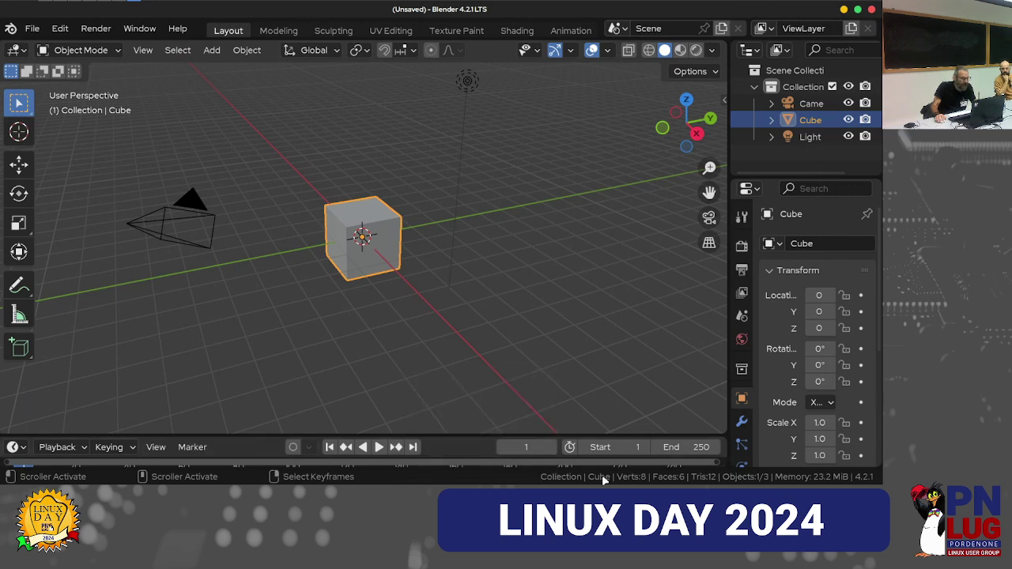
right_click(500, 471)
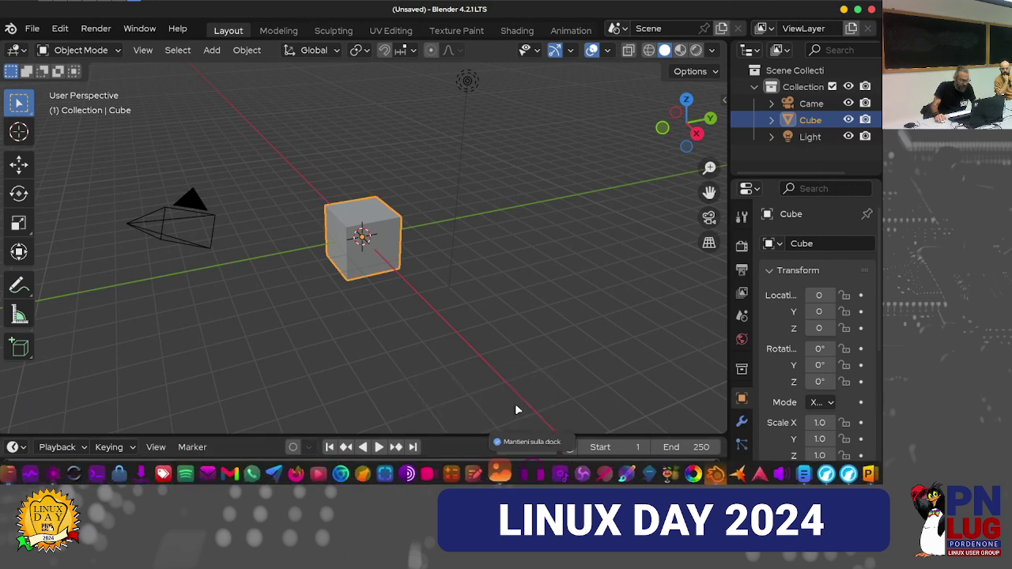
right_click(522, 471)
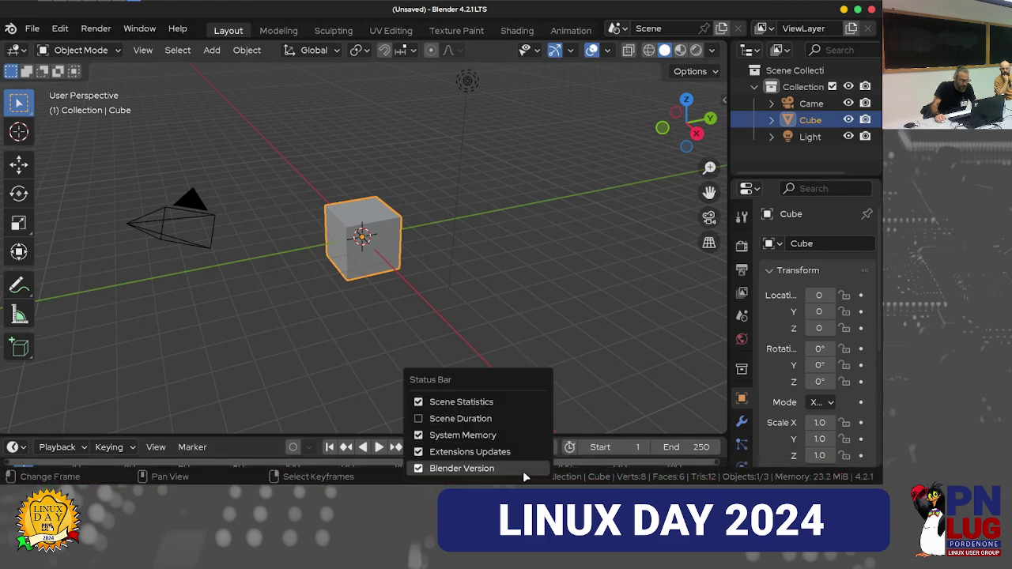
click(490, 436)
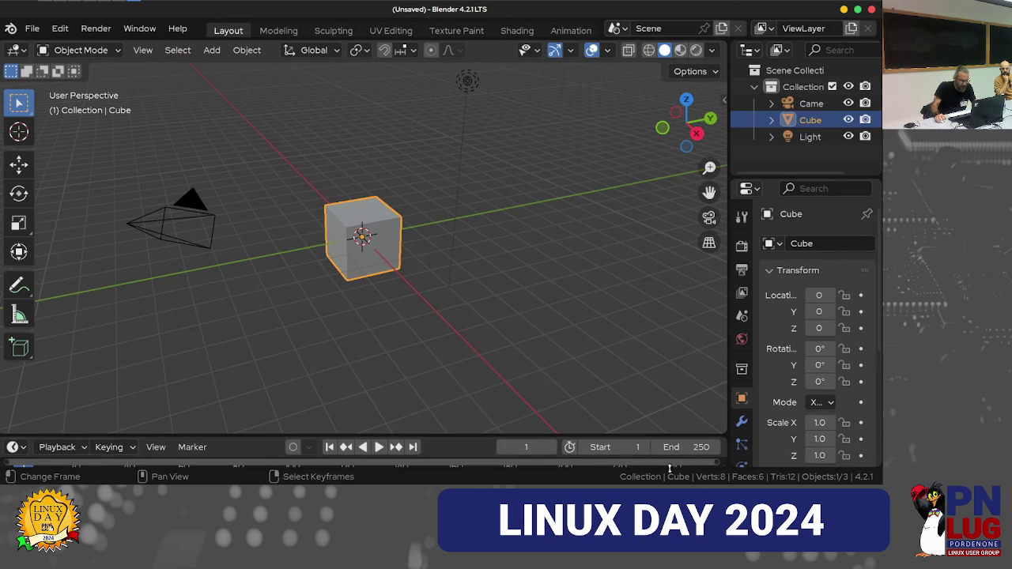
right_click(566, 467)
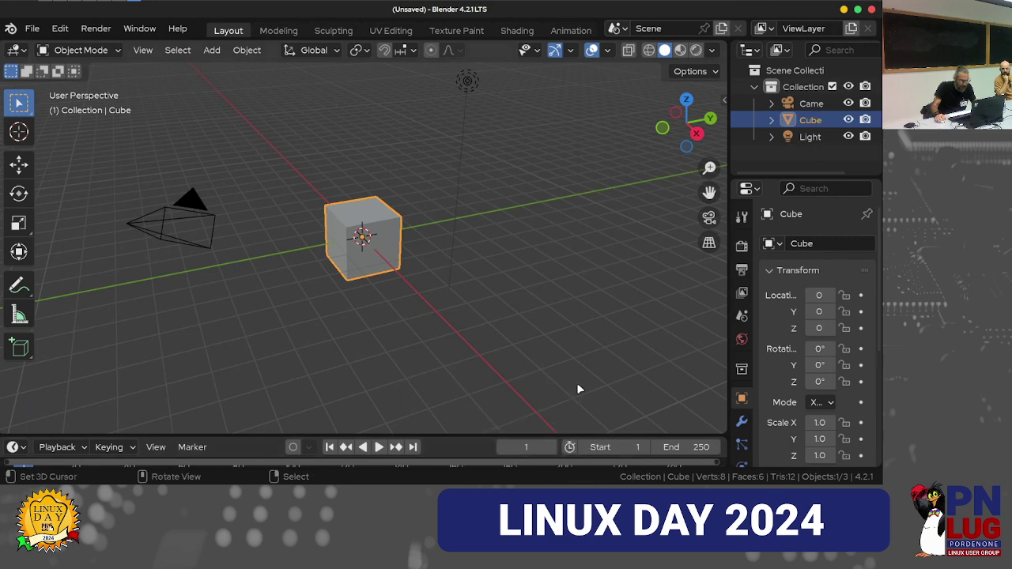
right_click(567, 474)
click(494, 434)
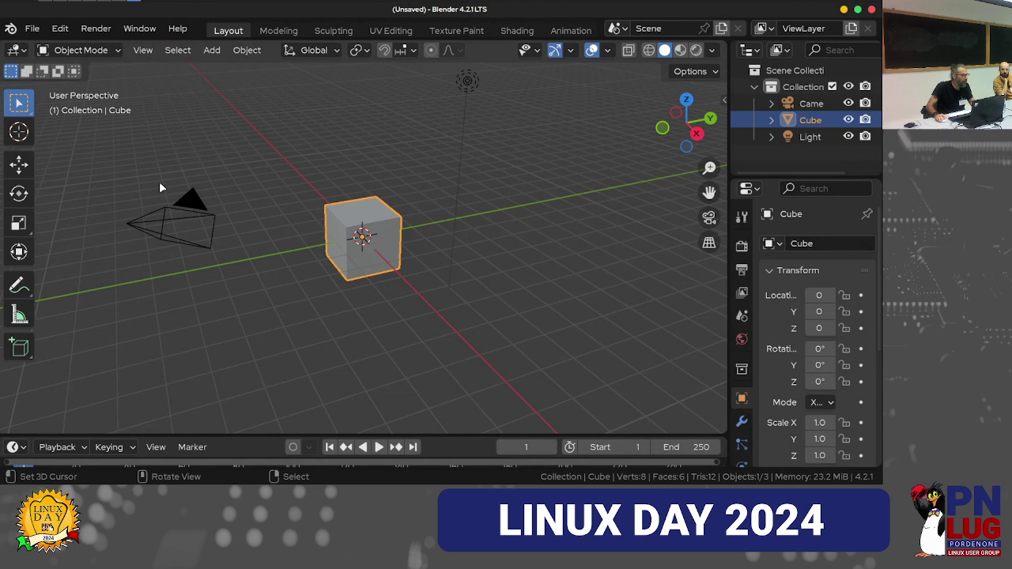
click(60, 32)
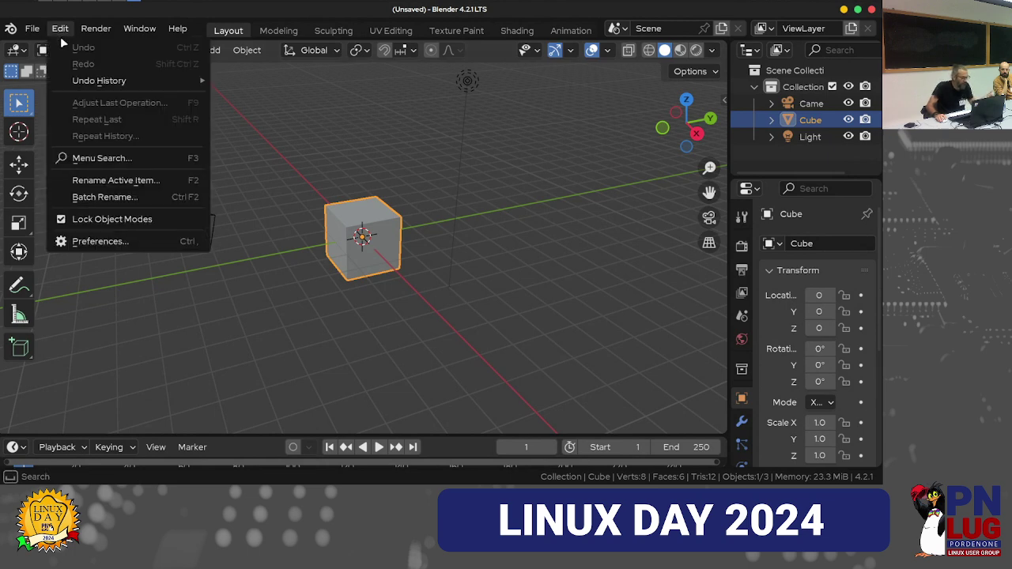
click(107, 241)
click(62, 318)
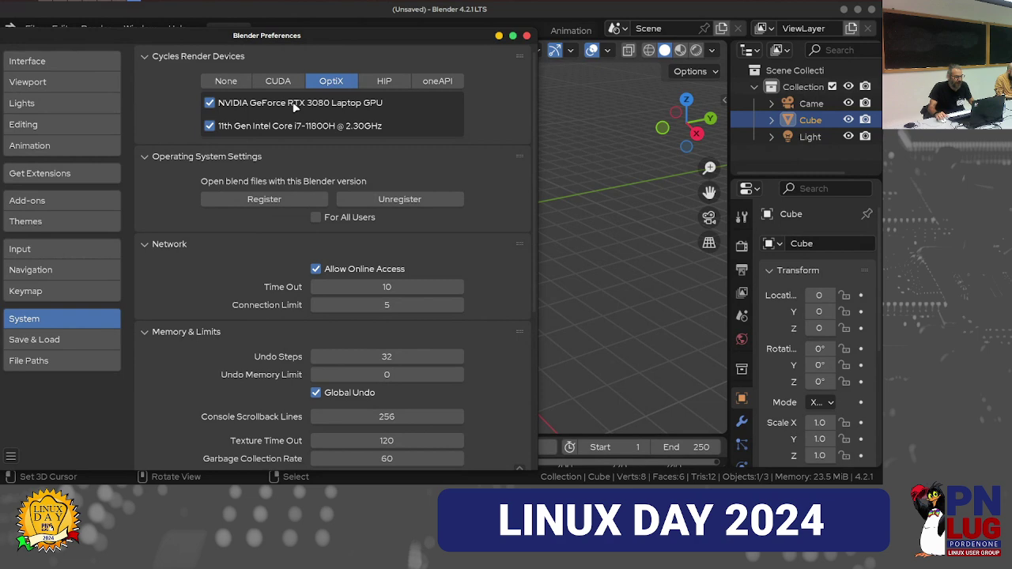
click(526, 37)
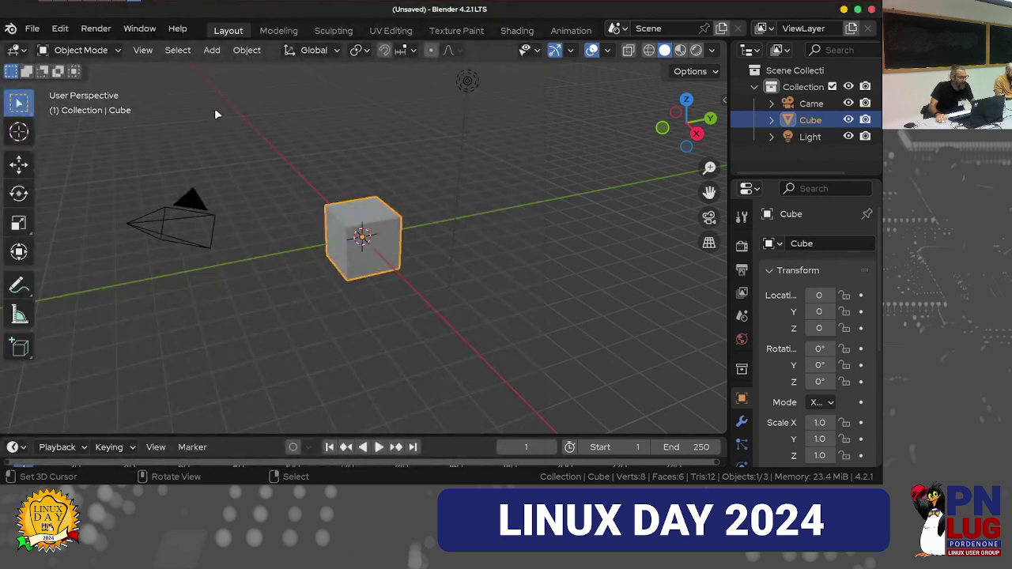
Place the 3D cursor in empty space upper-left of the cube, near the camera
click(214, 111)
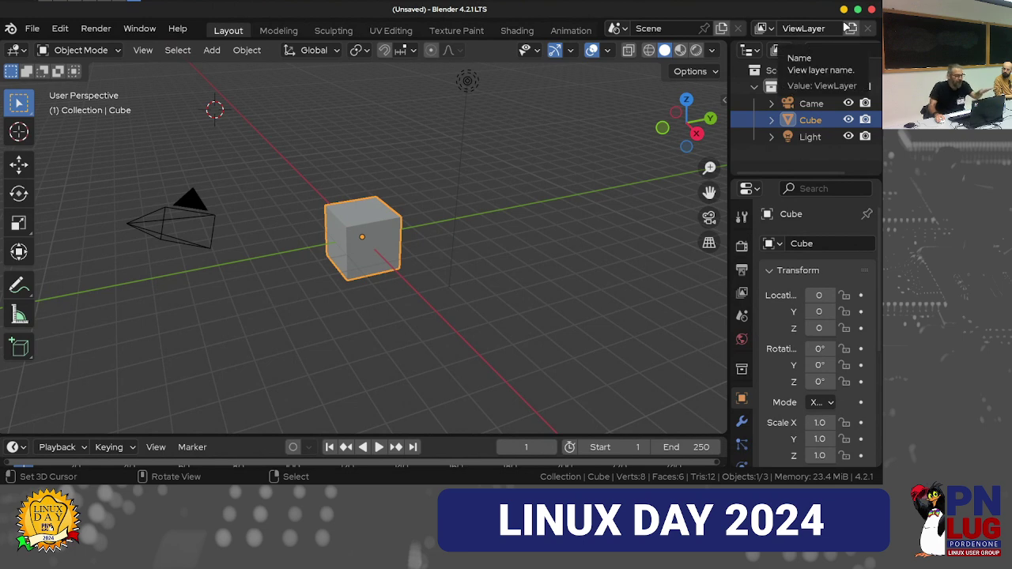
Reopen the splash screen from the Blender menu and create a Sculpting-template file with a Quad Sphere
click(12, 29)
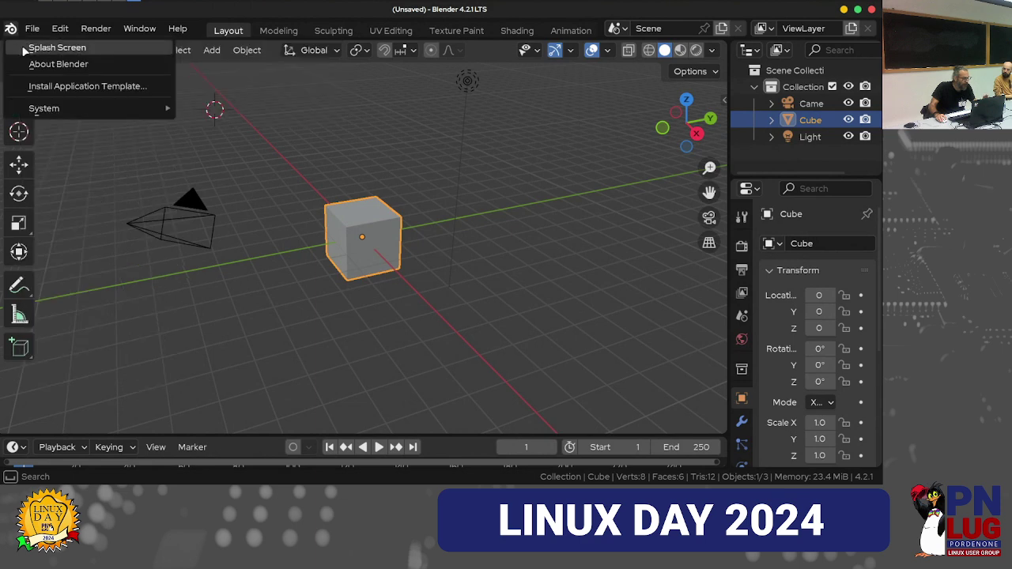
click(29, 48)
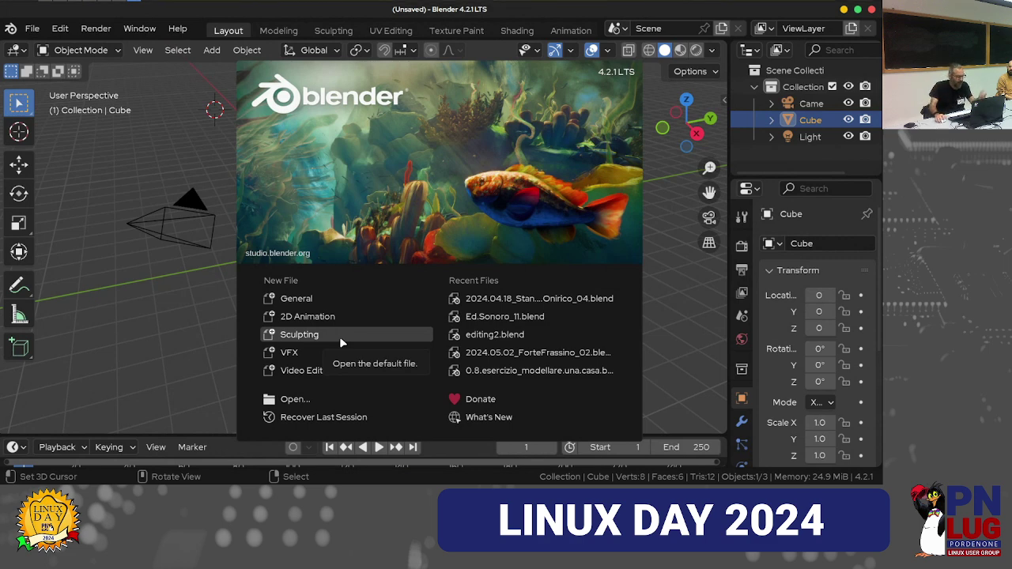
click(337, 338)
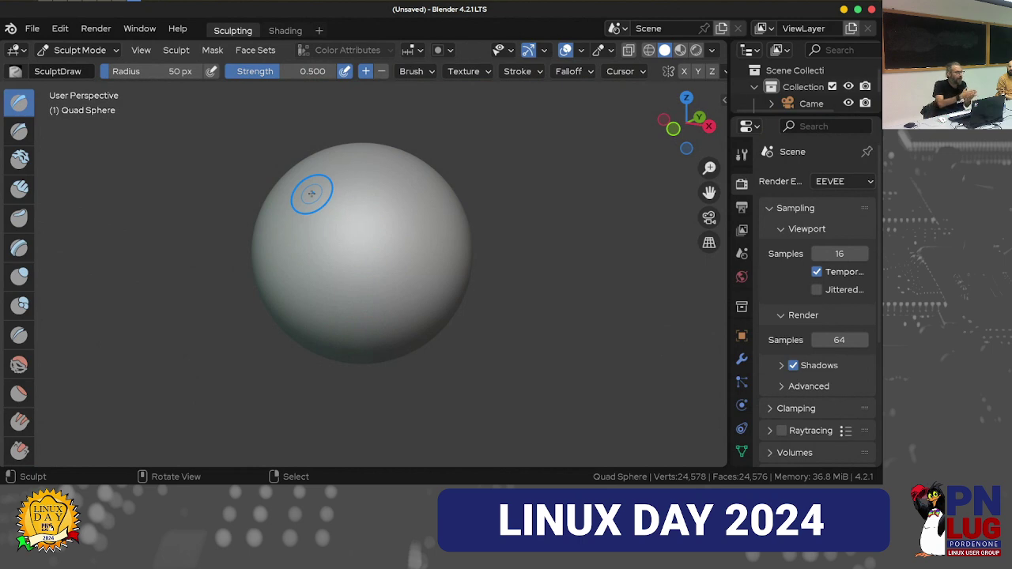
Sculpt a curled raised stroke on the Quad Sphere, then bring the splash screen back
click(32, 28)
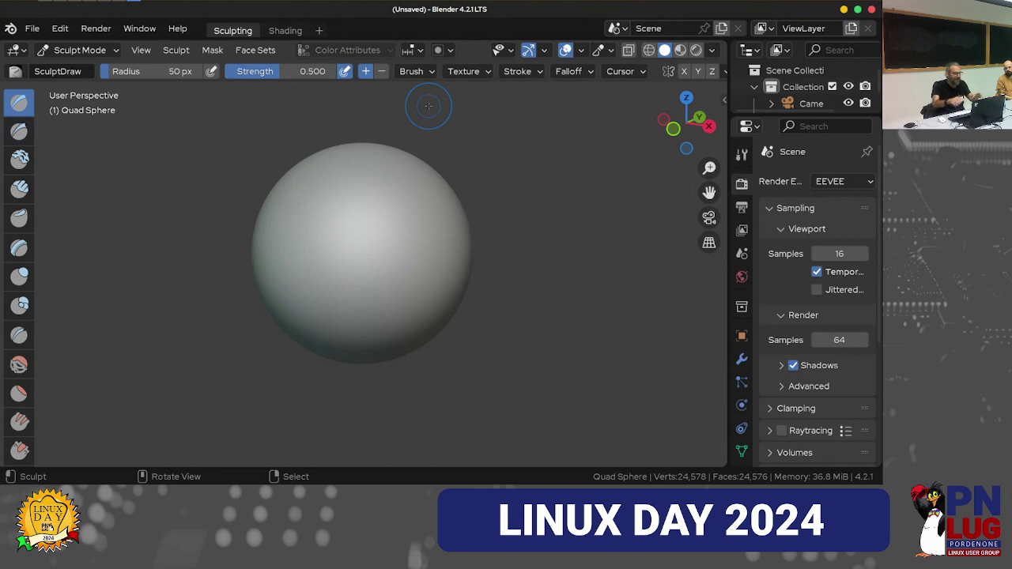
mouse_move(340, 213)
mouse_down()
mouse_move(406, 287)
mouse_move(381, 271)
mouse_up()
click(12, 28)
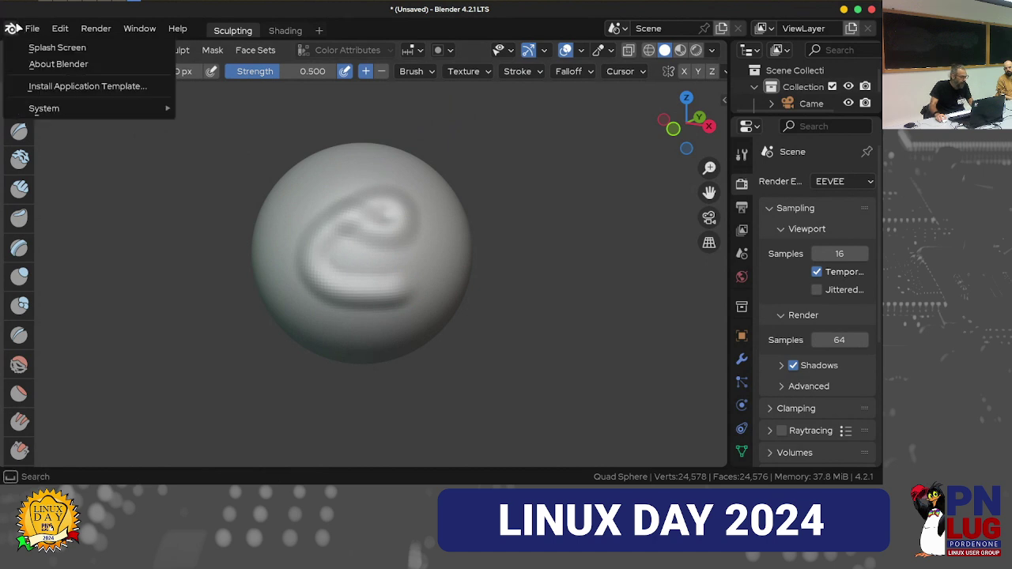
click(19, 46)
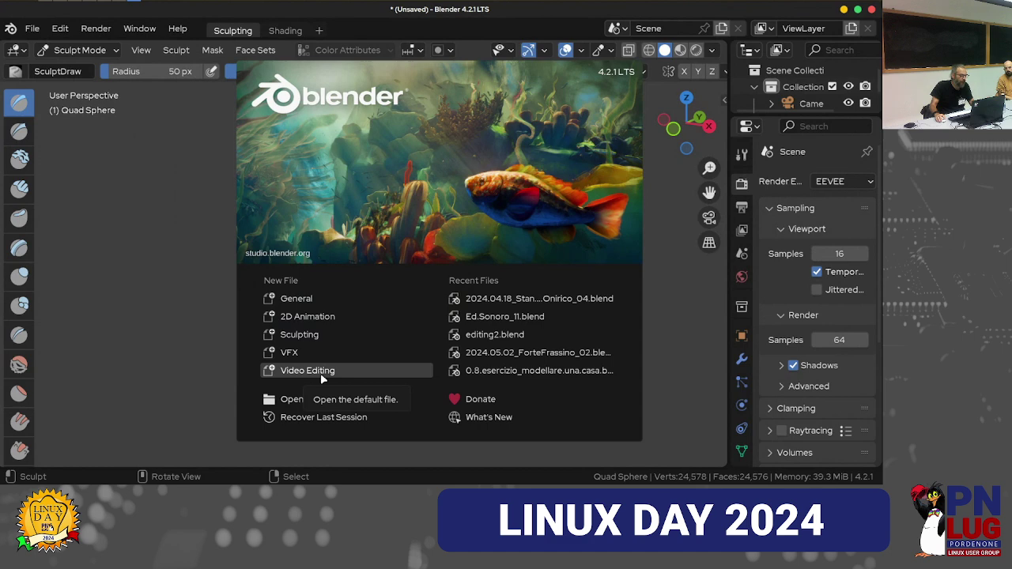
Create a Video Editing file without saving the sculpt, and narrow the sequencer sidebar
click(320, 372)
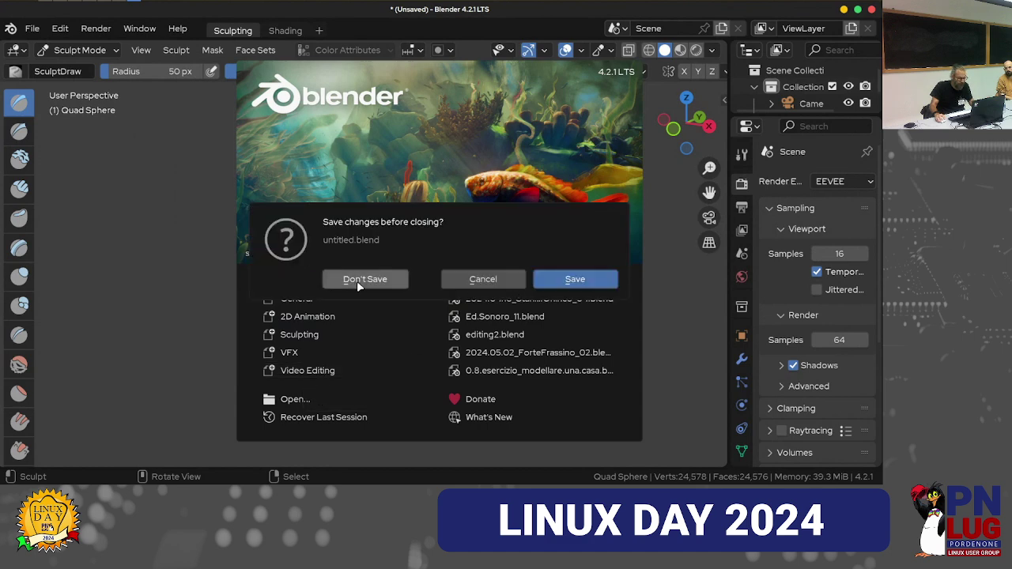
click(360, 281)
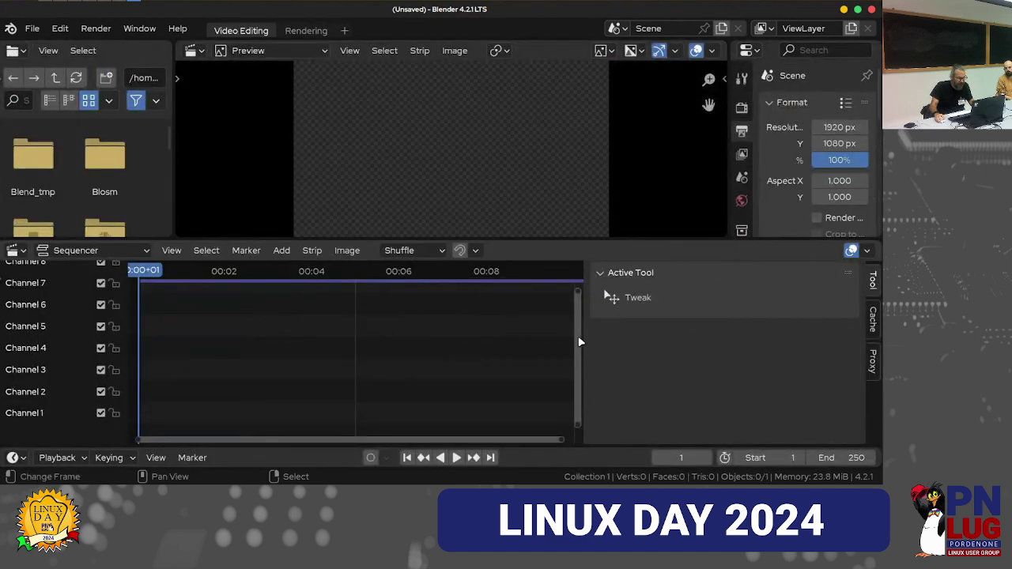
drag(581, 339, 765, 340)
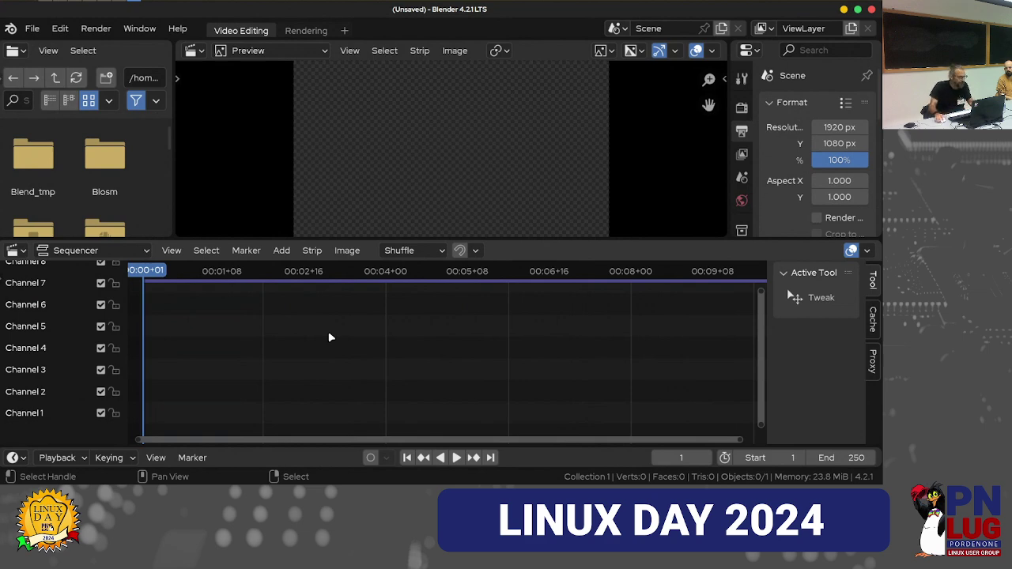
click(30, 30)
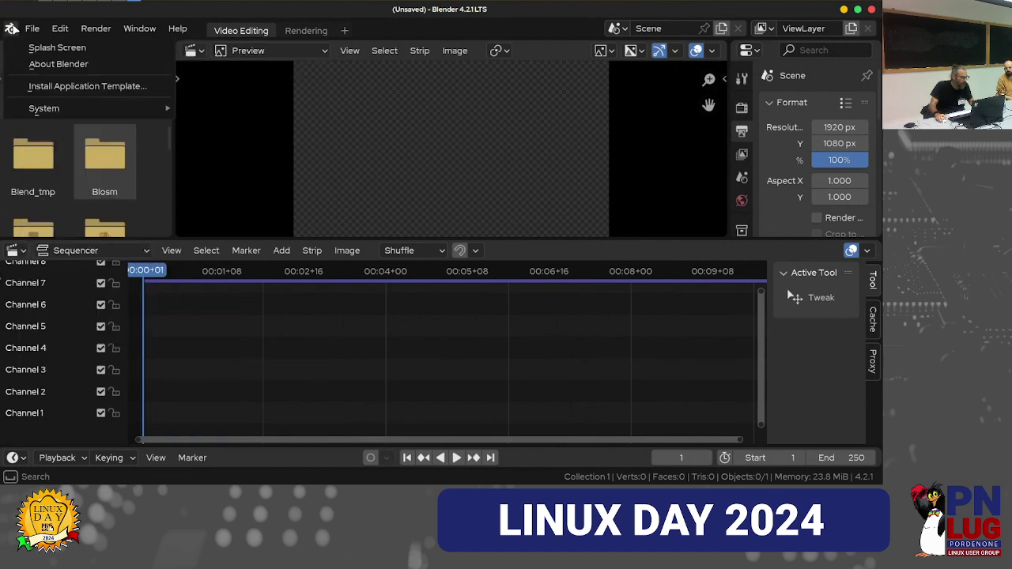
Create a General file with the default cube, then reopen and dismiss the splash screen
click(28, 48)
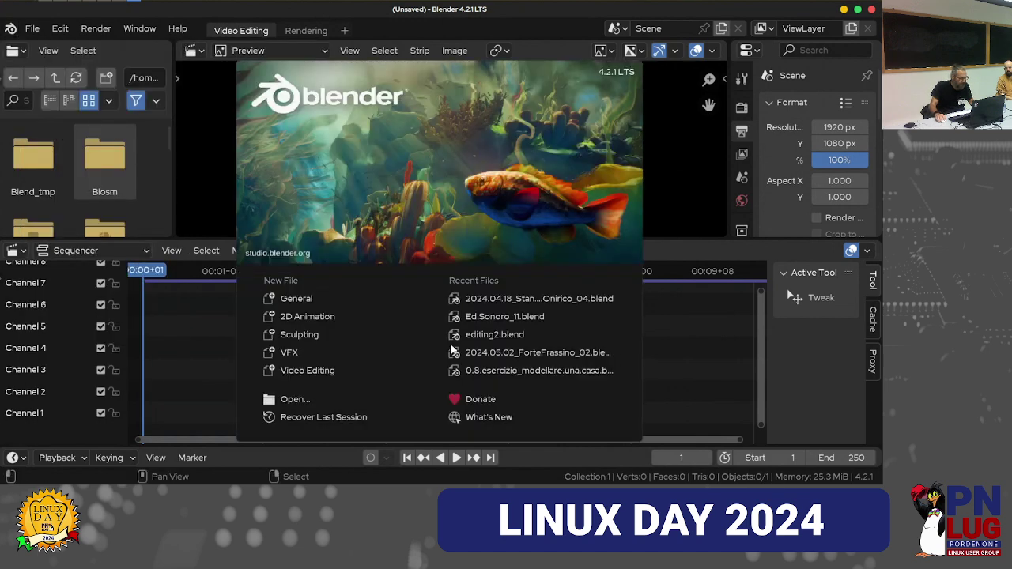
click(297, 297)
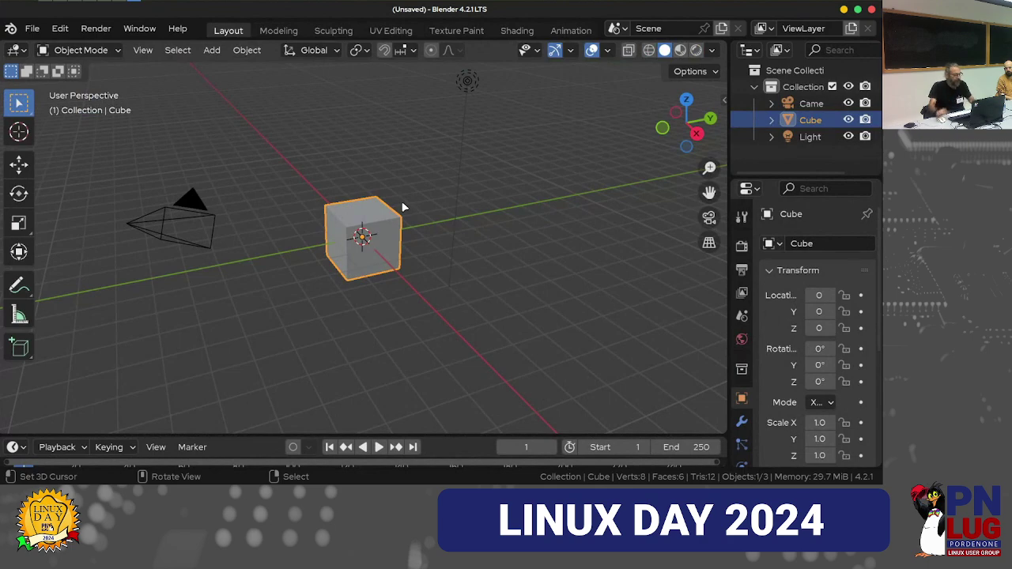
click(30, 29)
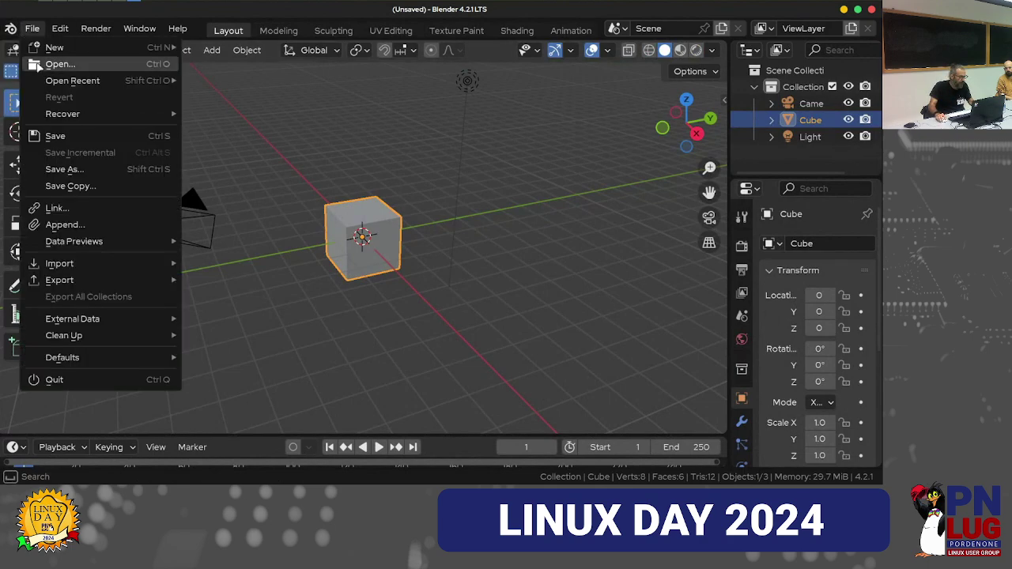
click(30, 28)
click(10, 29)
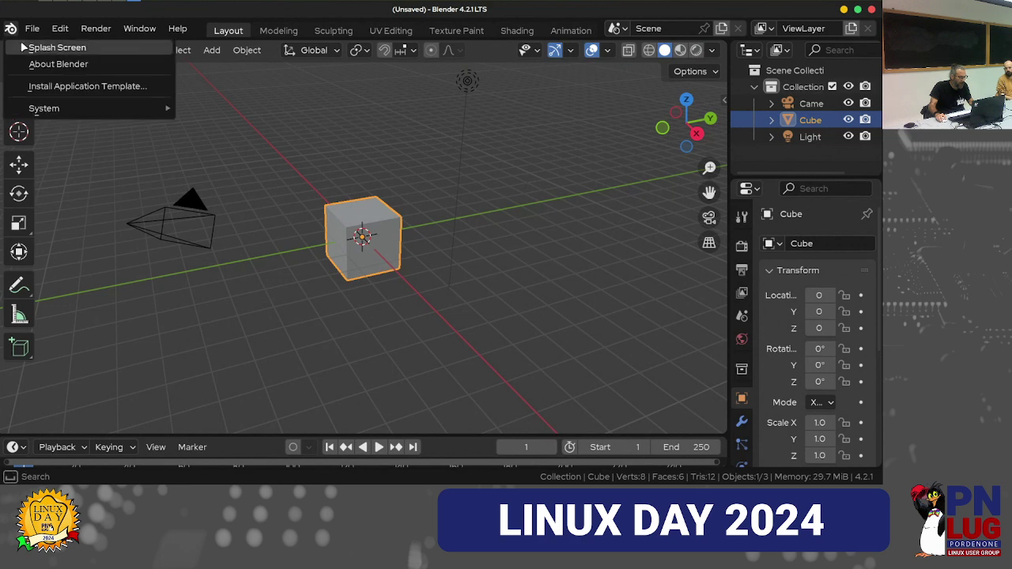
click(55, 47)
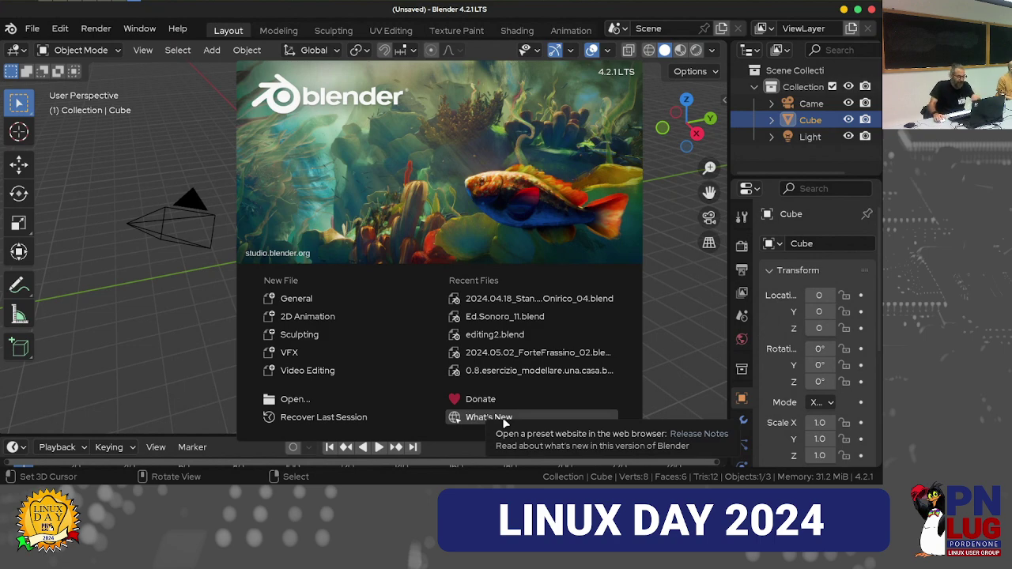
click(191, 136)
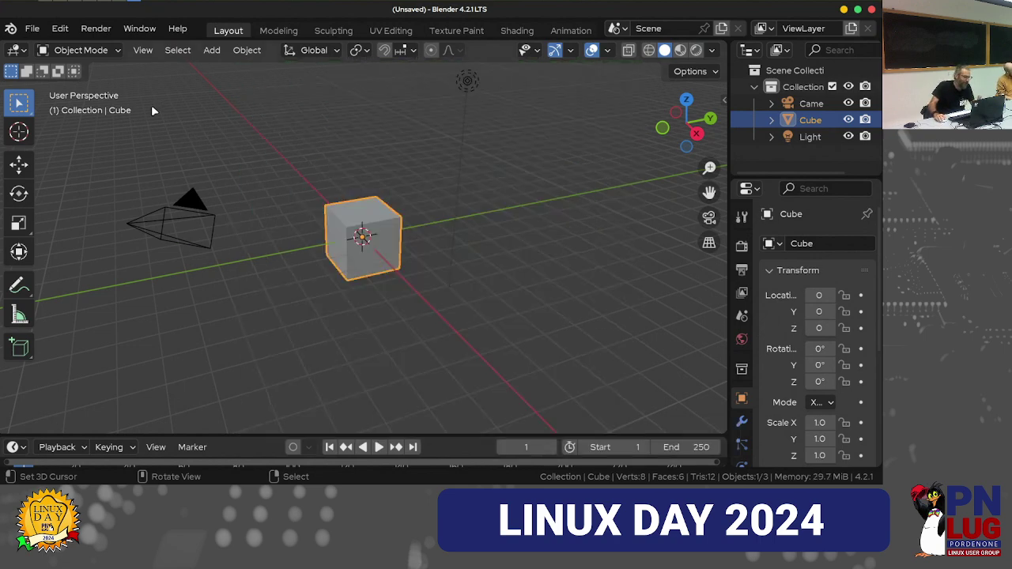
Show the File > Export submenu listing the available export formats
click(32, 29)
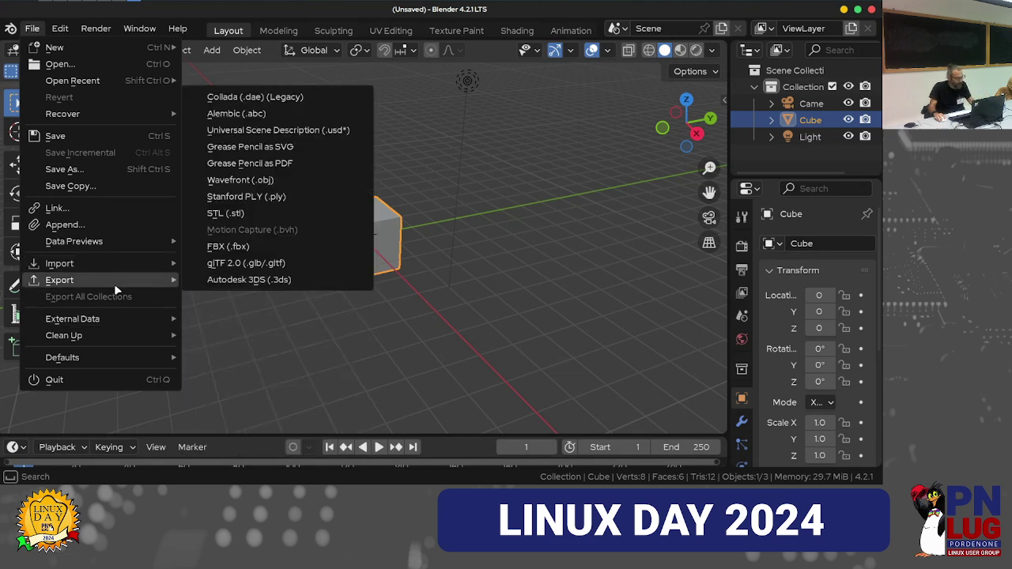
mouse_move(60, 280)
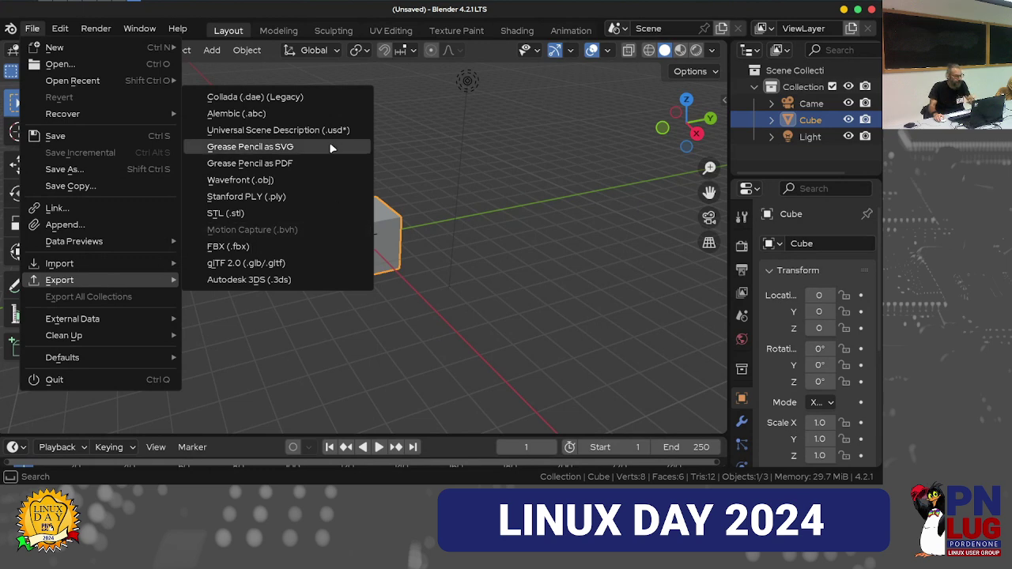
Close the Export list, look through the Edit, Render and Window menus, then open Preferences
key(Escape)
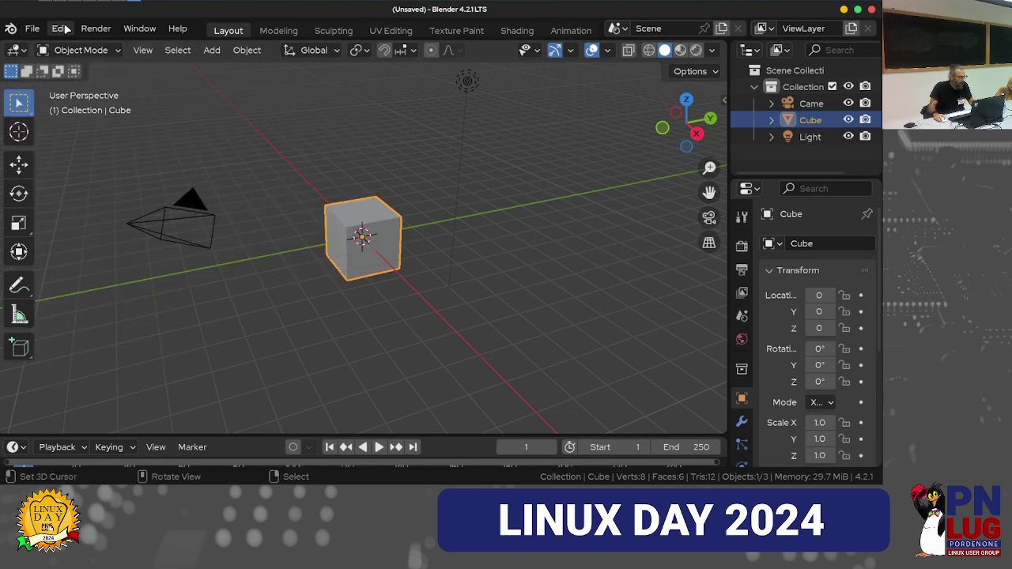
click(66, 29)
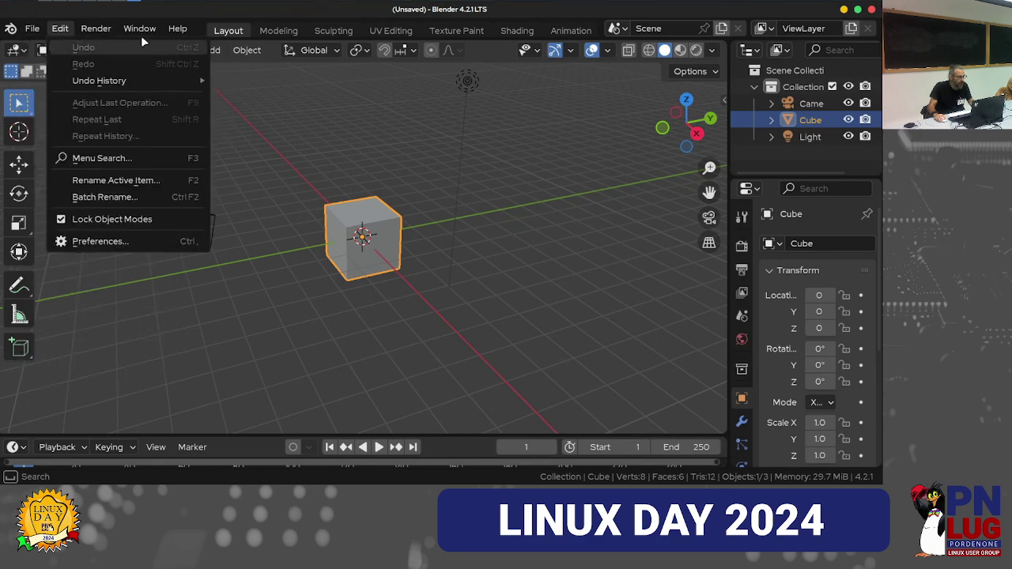
key(Escape)
click(109, 30)
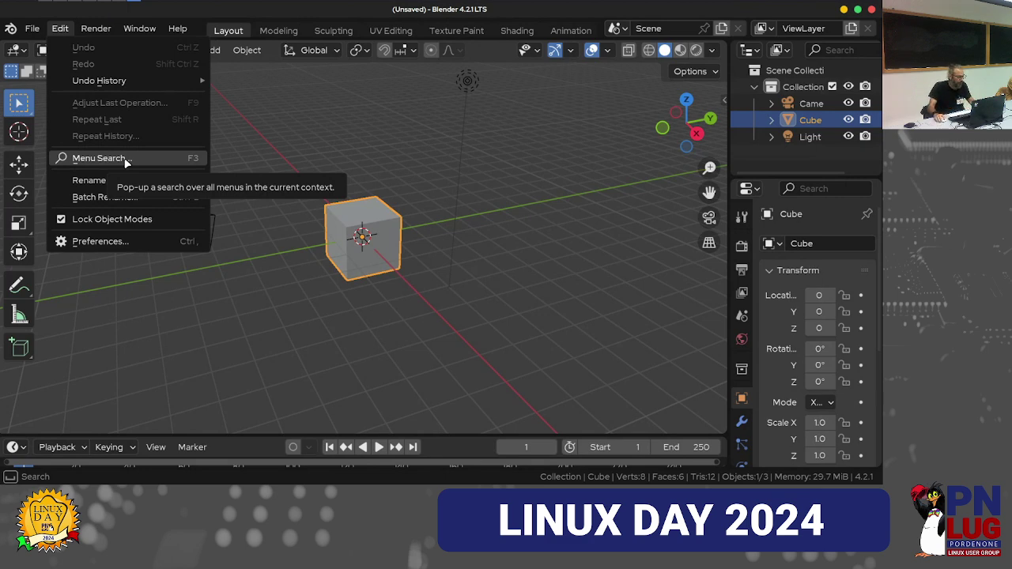
click(139, 28)
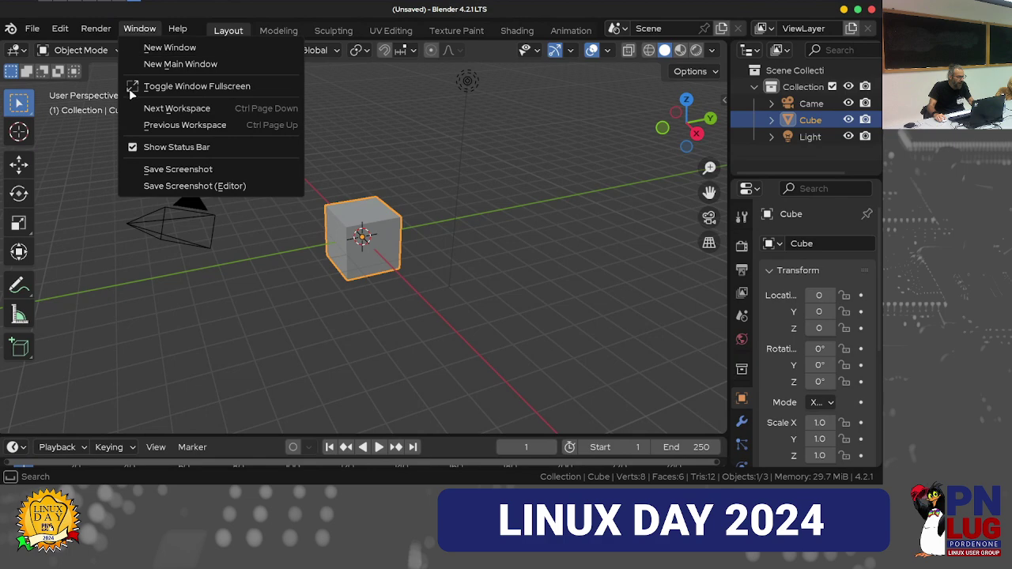
click(60, 28)
Open the Preferences window and move it lower and to the right on screen
click(124, 242)
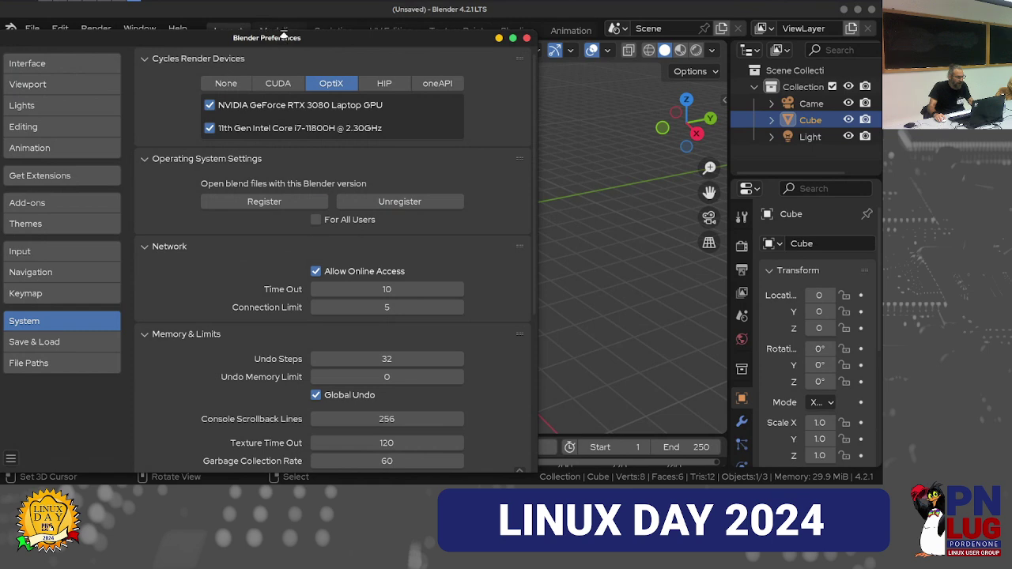
mouse_move(281, 38)
mouse_down()
mouse_move(297, 121)
mouse_move(363, 30)
mouse_up()
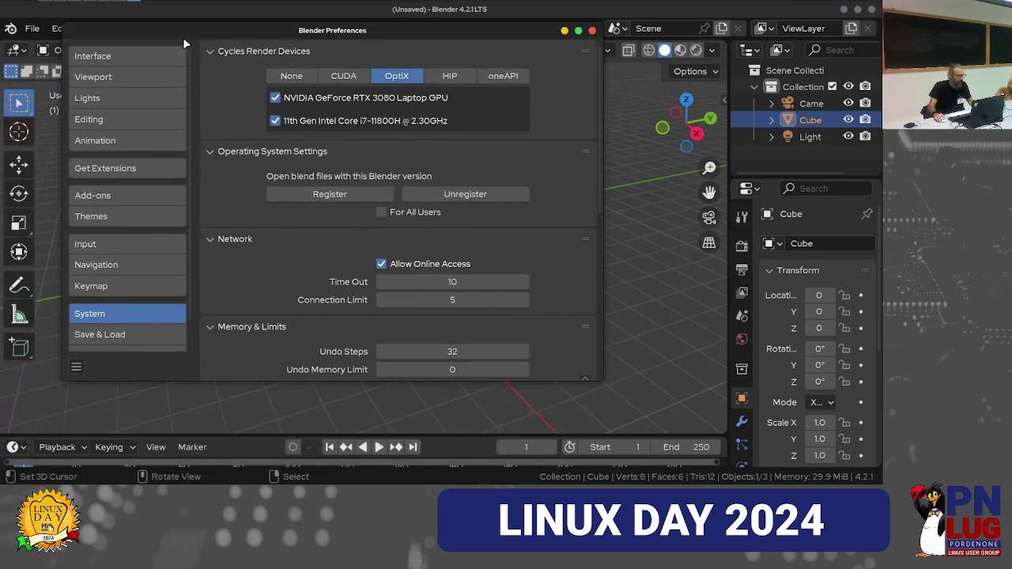
drag(299, 40, 326, 68)
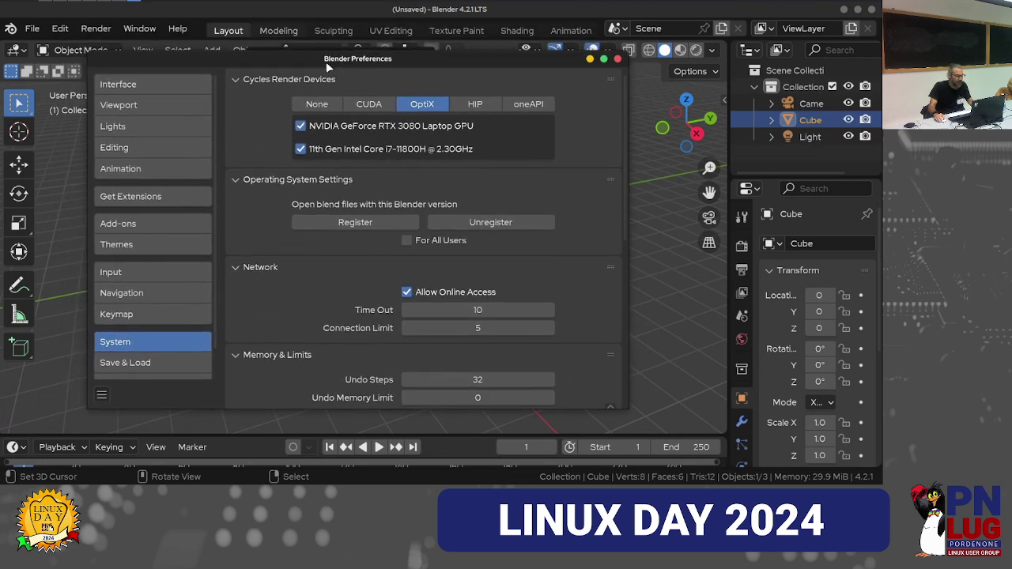
In the Interface preferences, set Resolution Scale to 1.72
click(155, 79)
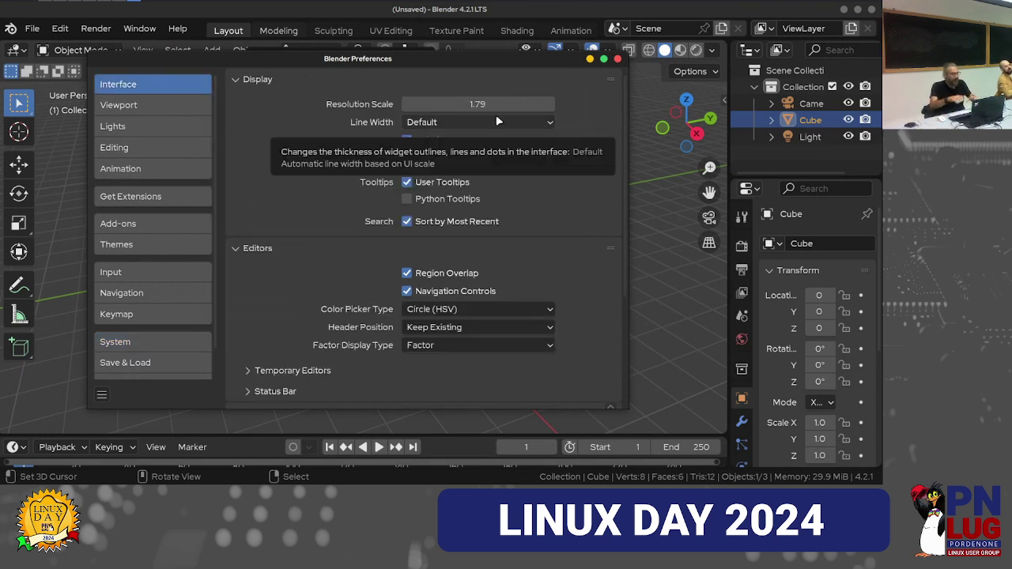
drag(482, 103, 506, 104)
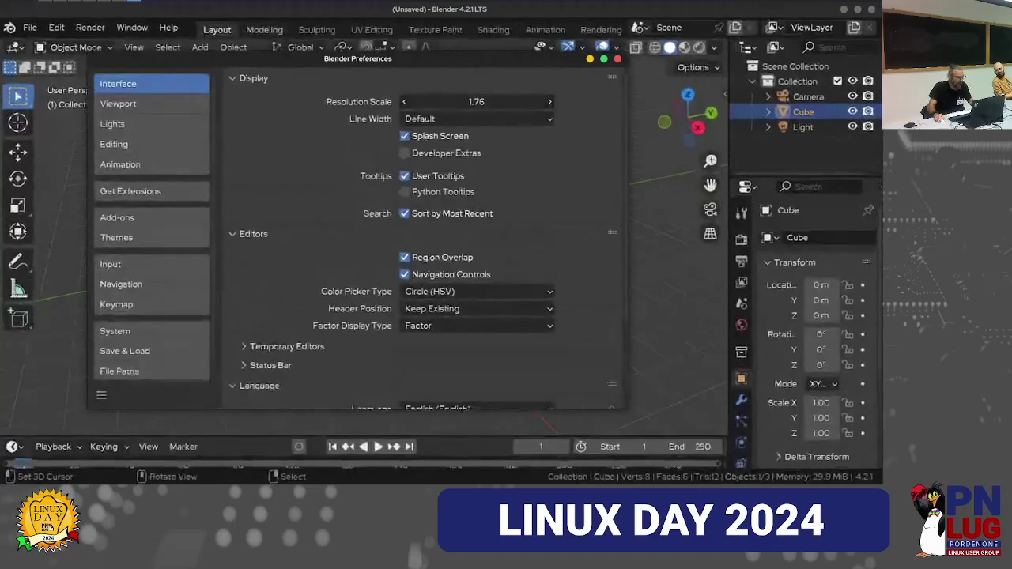
drag(506, 103, 365, 109)
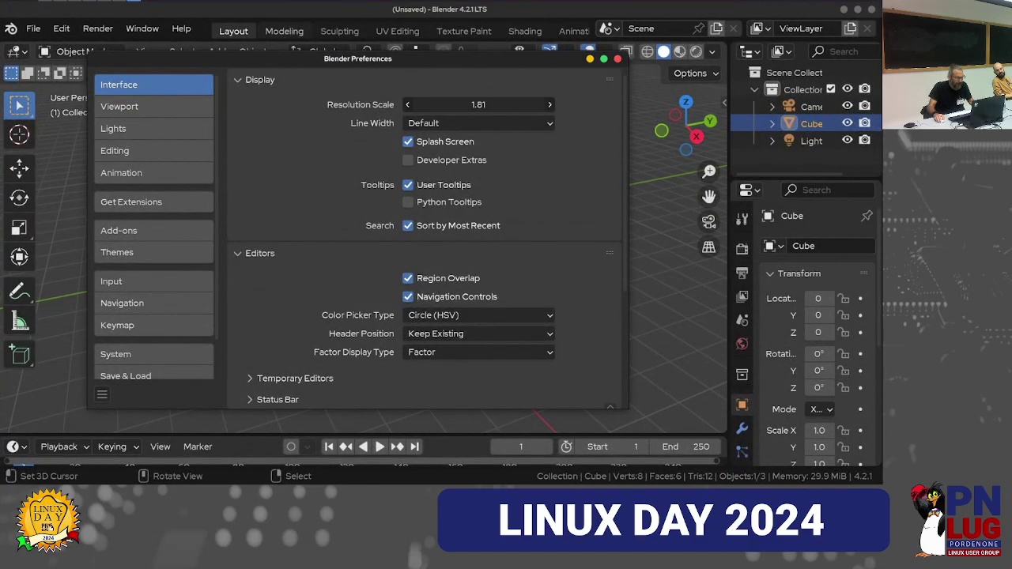
drag(460, 104, 443, 104)
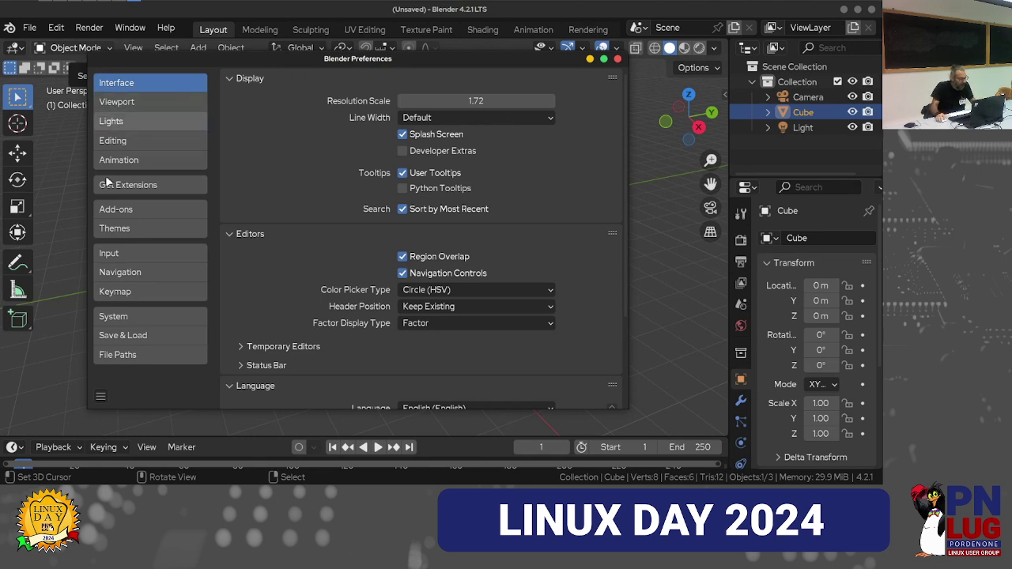
click(112, 319)
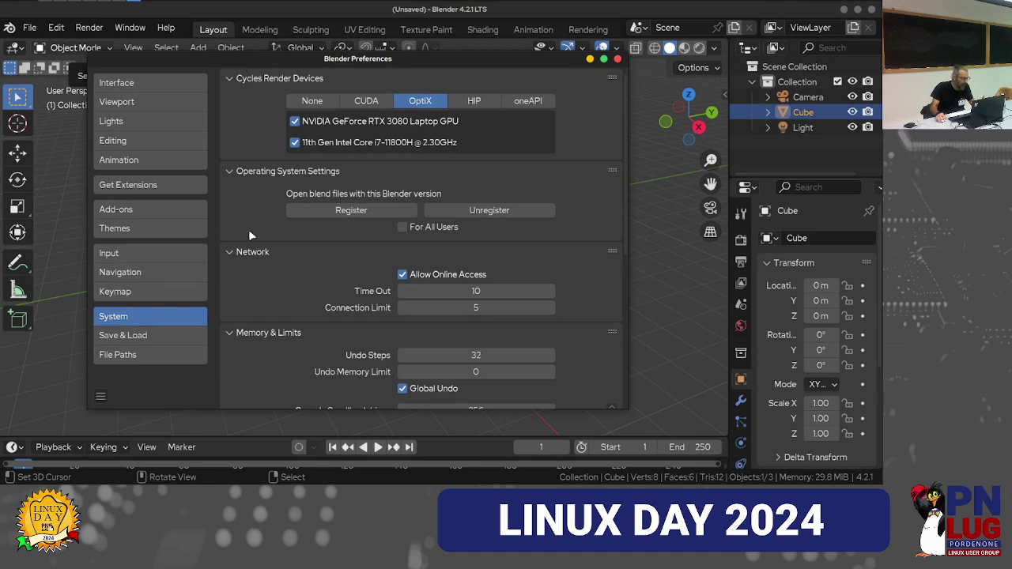
scroll(353, 284, down, 6)
scroll(353, 285, down, 3)
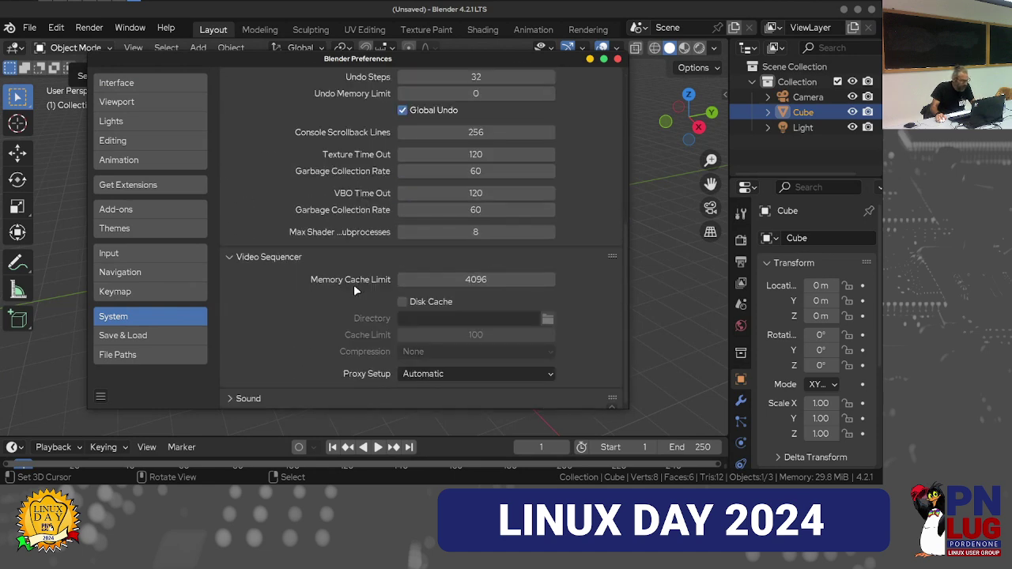
click(163, 293)
click(148, 251)
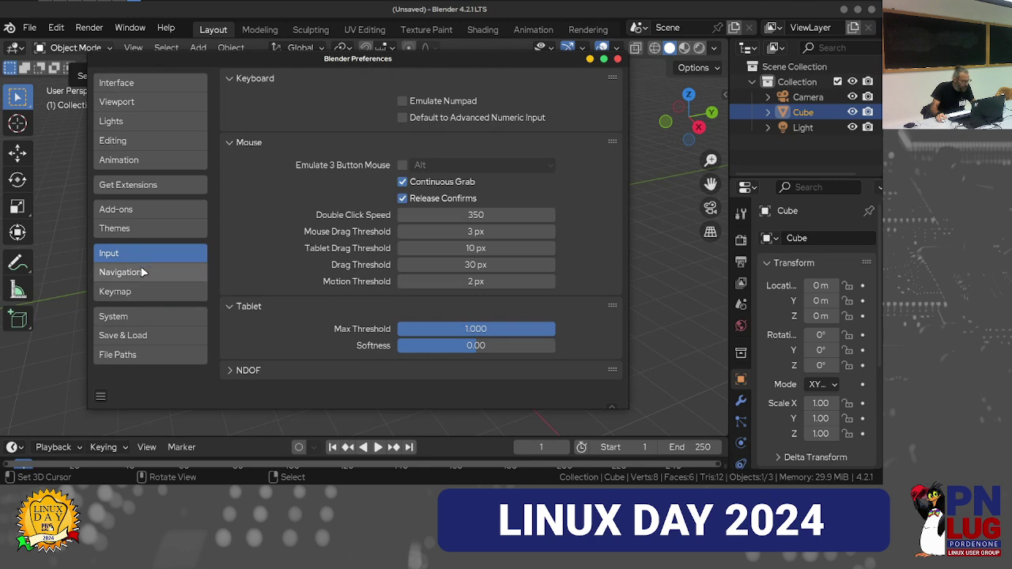
click(144, 83)
scroll(333, 221, down, 4)
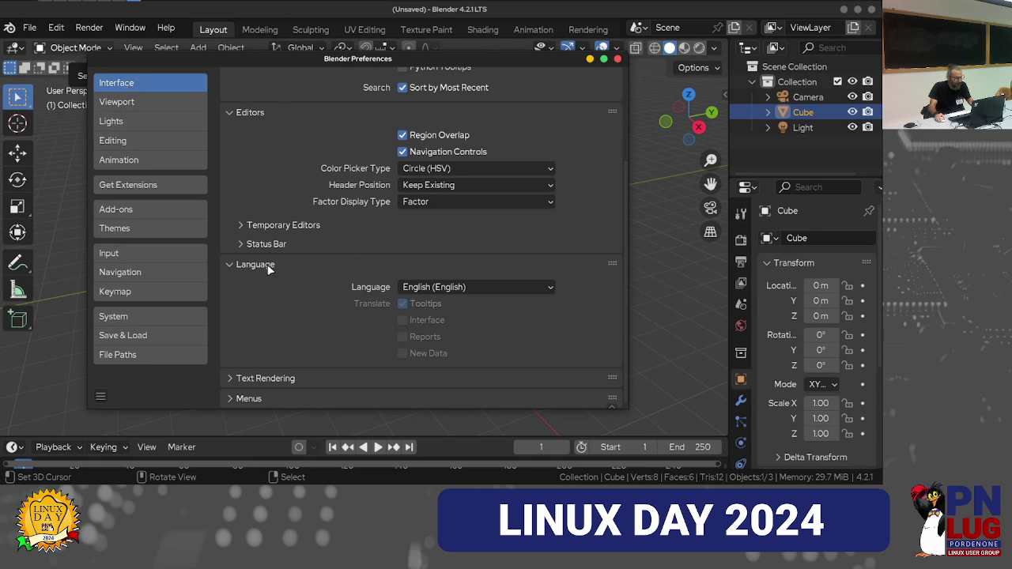
Close Preferences without changing the interface language, then show the Render menu
click(464, 288)
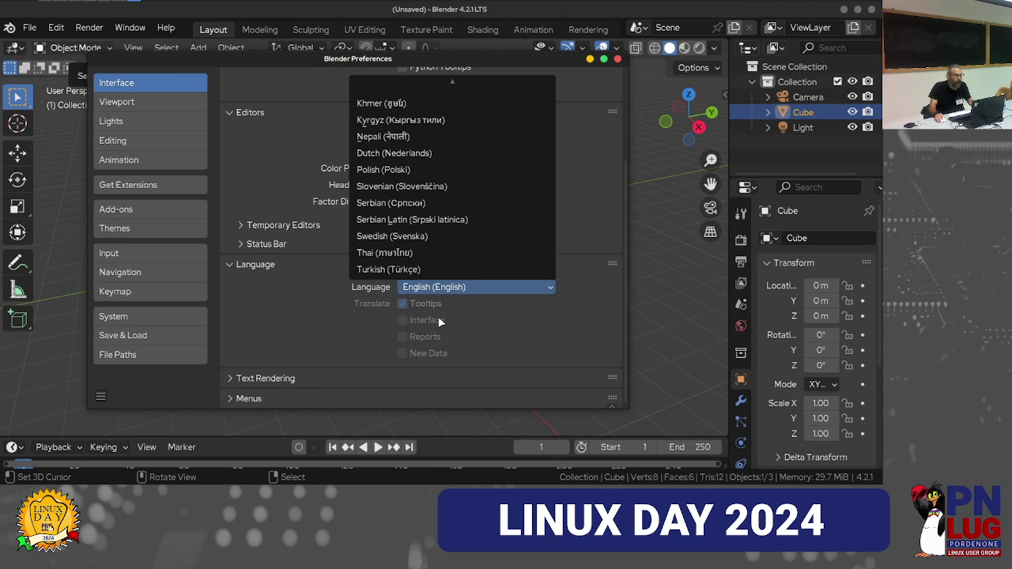
key(Escape)
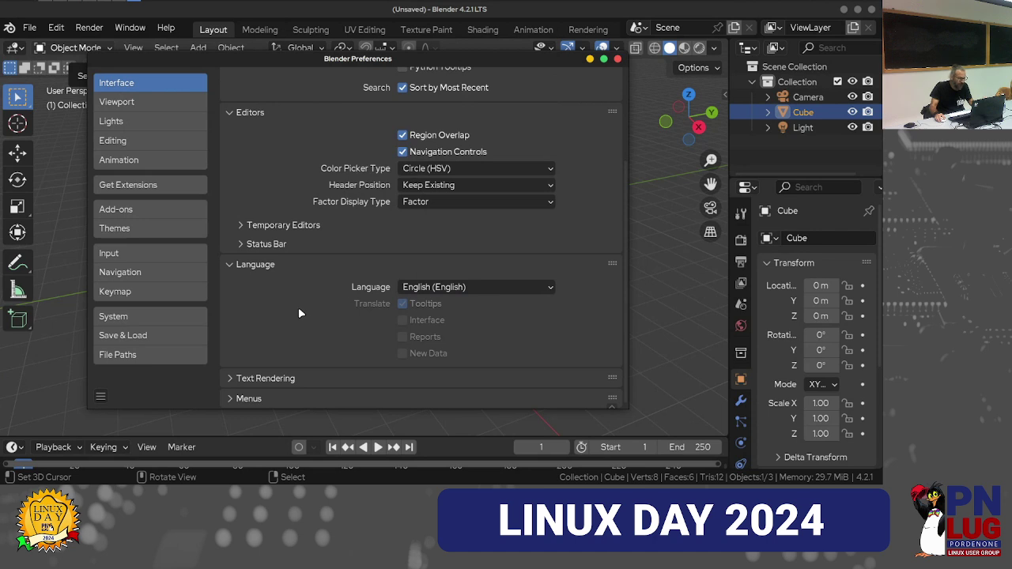
click(618, 60)
click(93, 30)
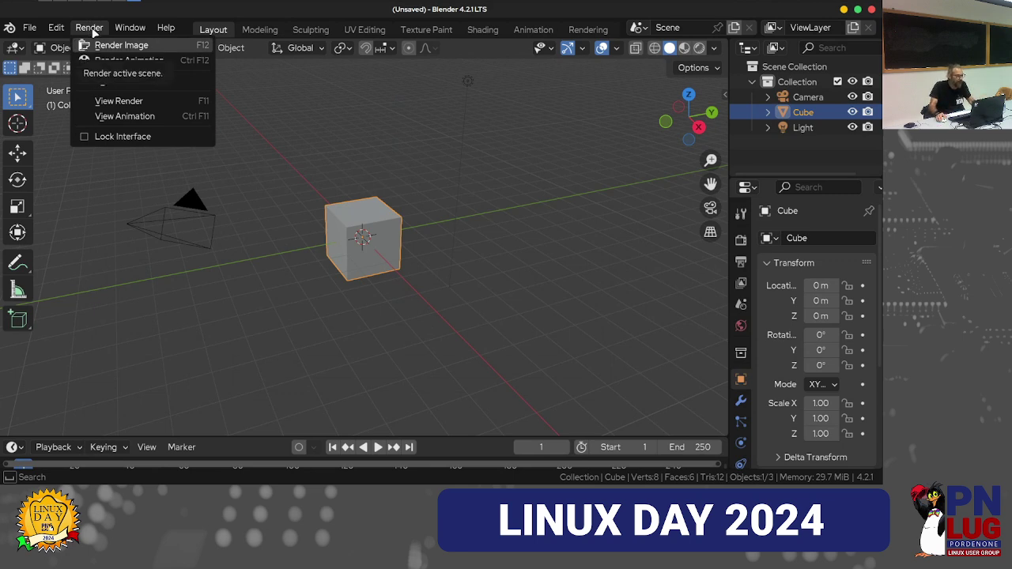
Open a second main Blender window from the Window menu and move it down and right
click(154, 30)
click(130, 30)
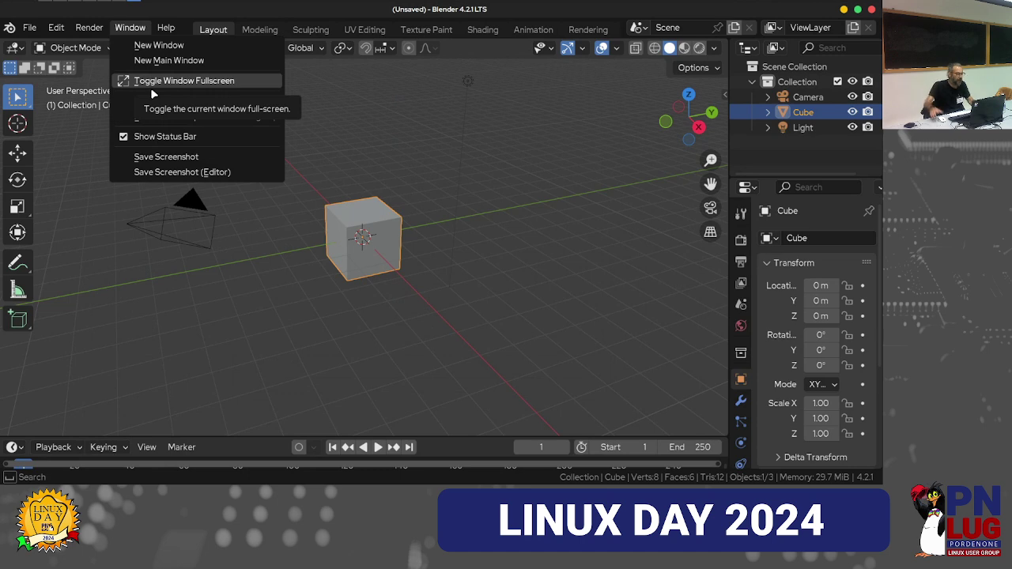
click(186, 62)
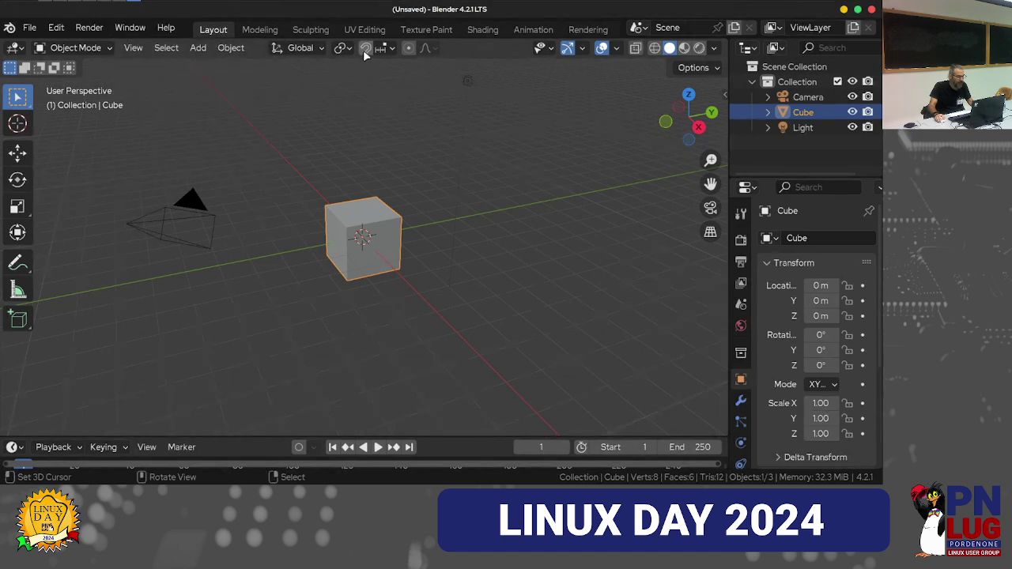
drag(420, 151, 475, 203)
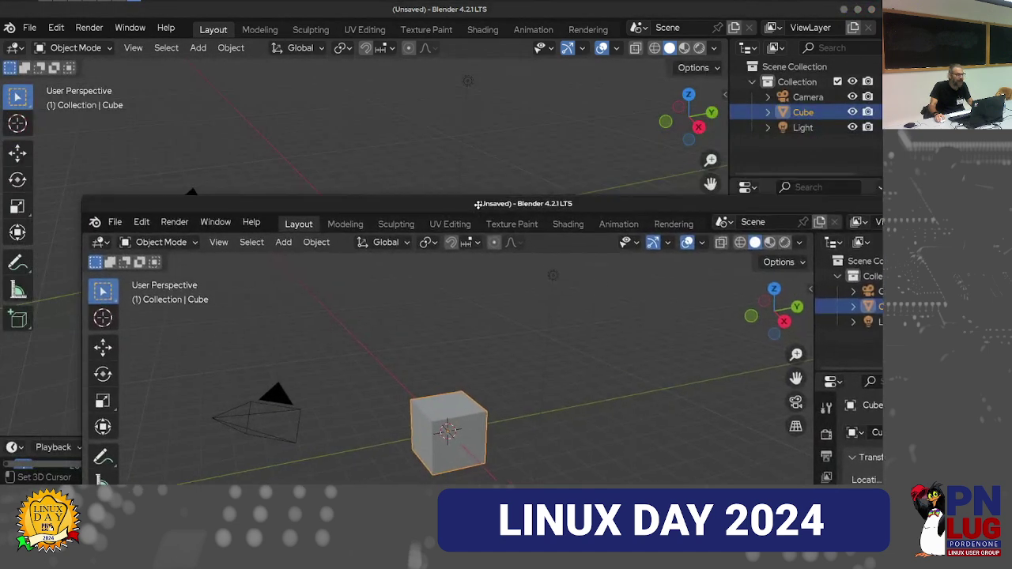
Grab the light with G and drop it at a new position
click(467, 85)
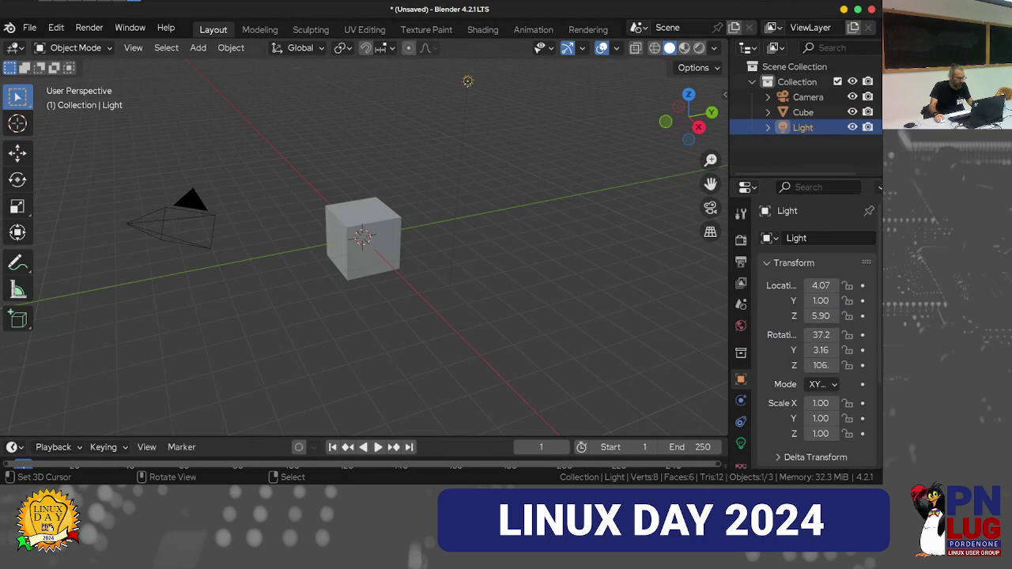
key(g)
click(392, 84)
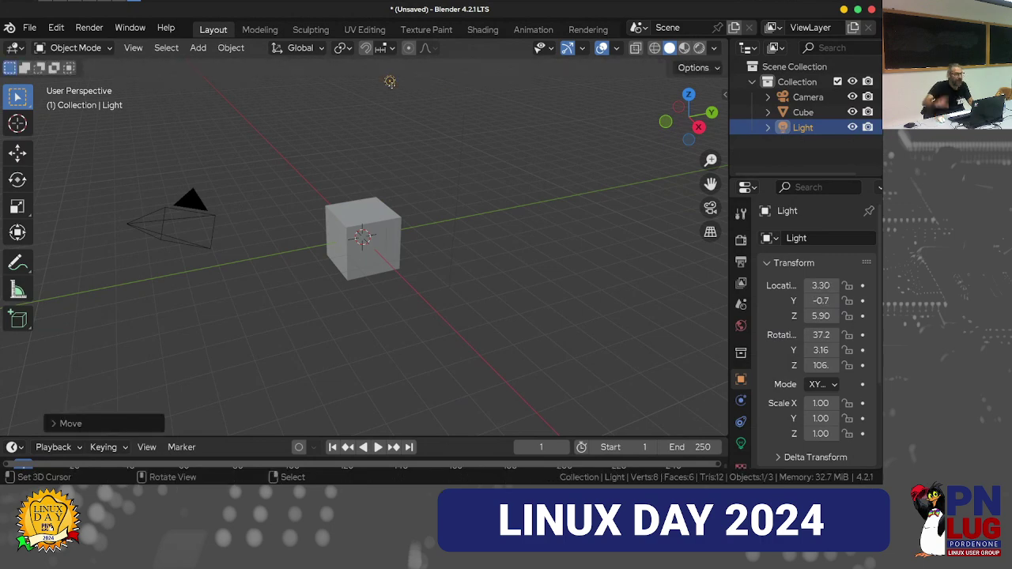
Turn the second window into an Image Editor, reposition it, then close it
key(alt+Tab)
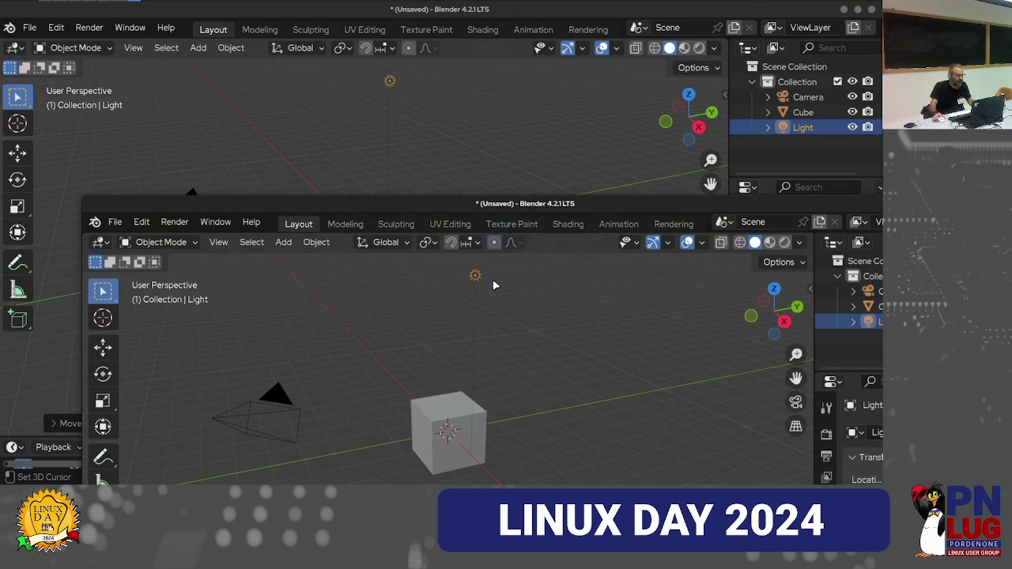
click(100, 242)
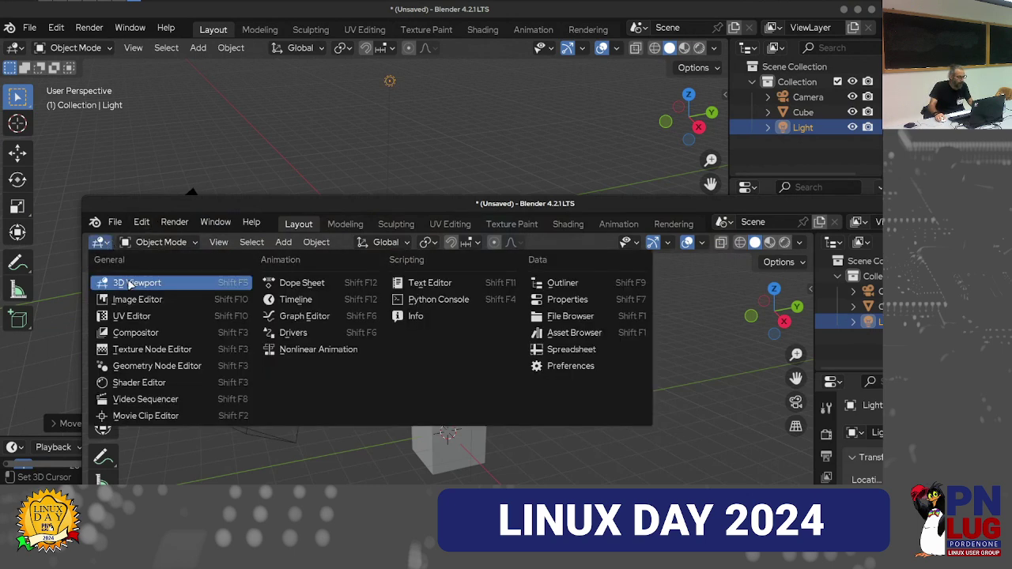
click(197, 299)
drag(475, 208, 471, 146)
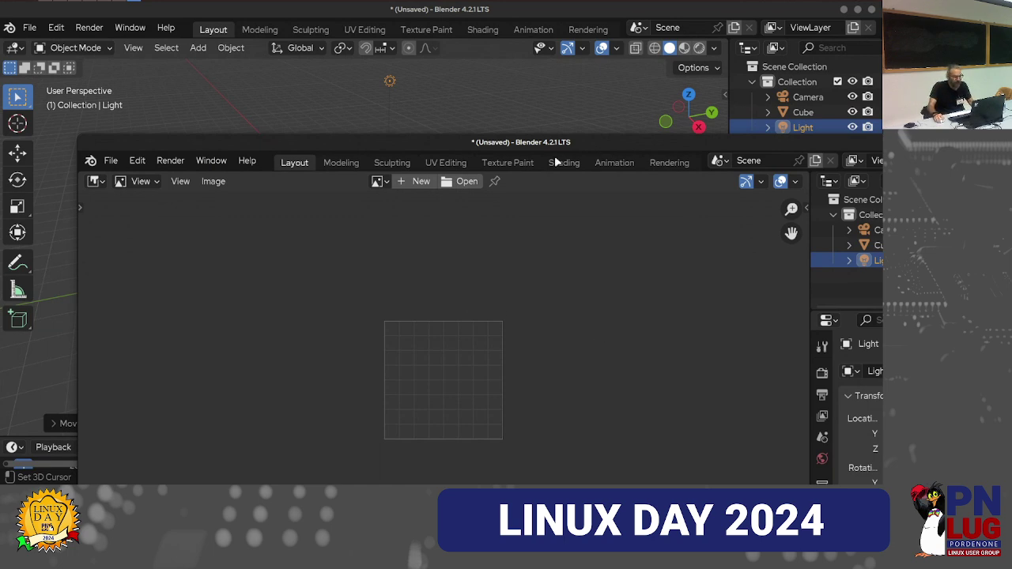
drag(565, 146, 461, 130)
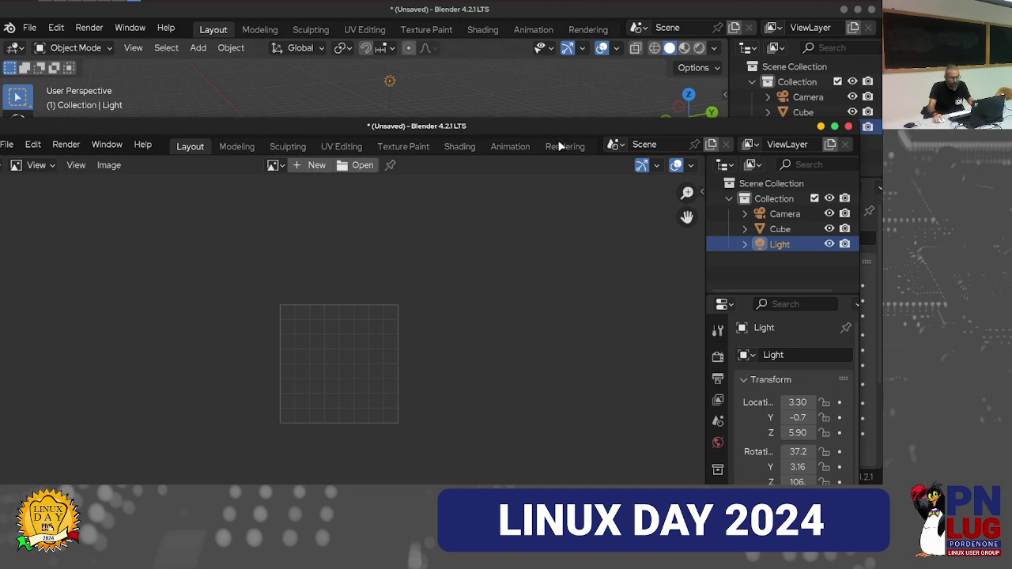
click(850, 127)
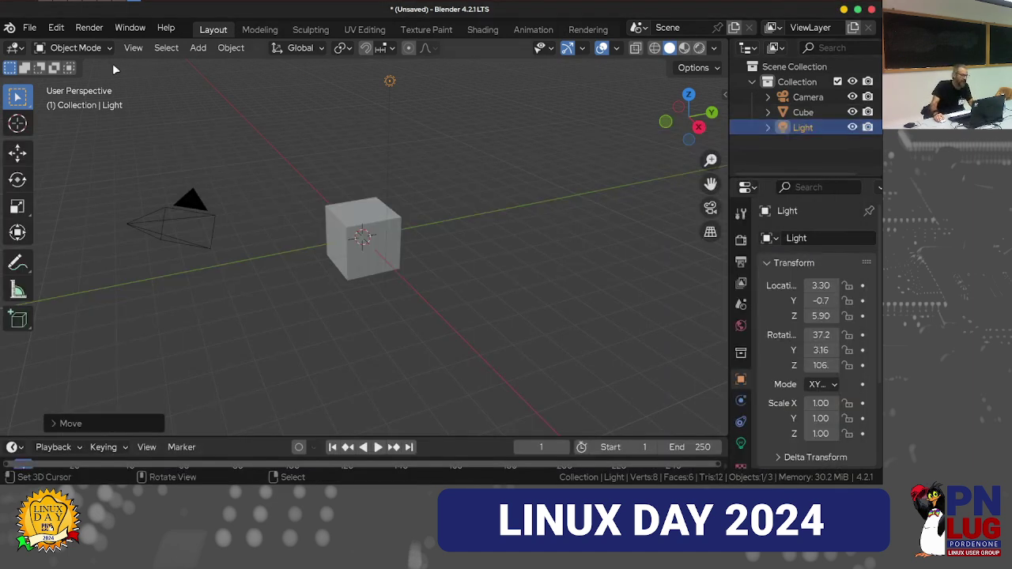
click(124, 29)
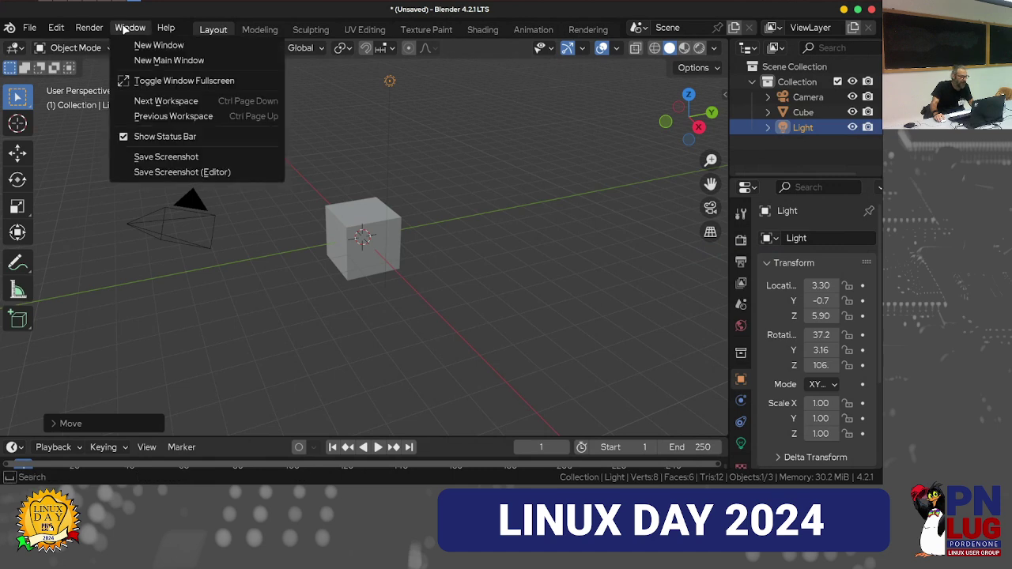
click(166, 28)
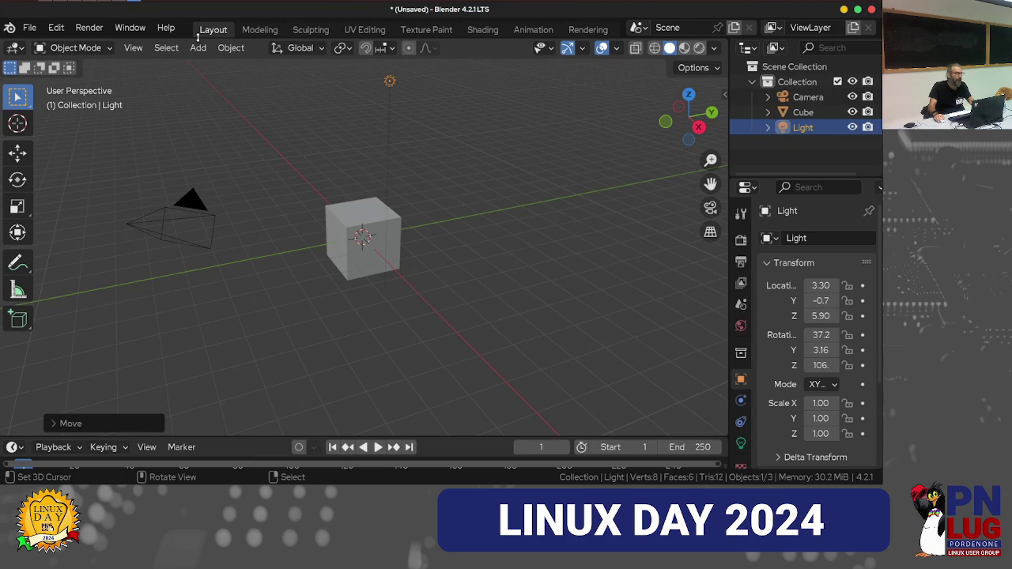
click(247, 30)
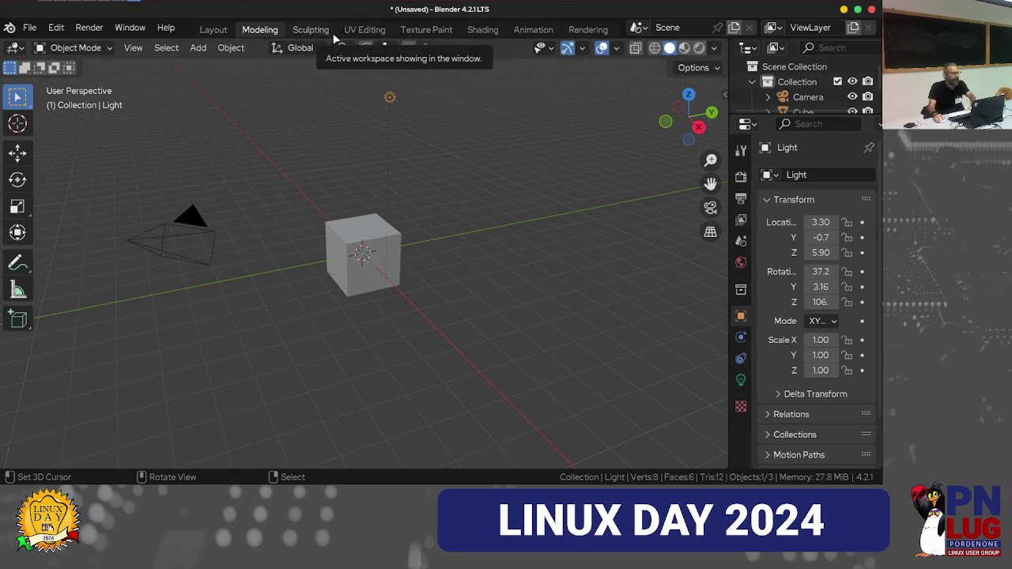
click(311, 32)
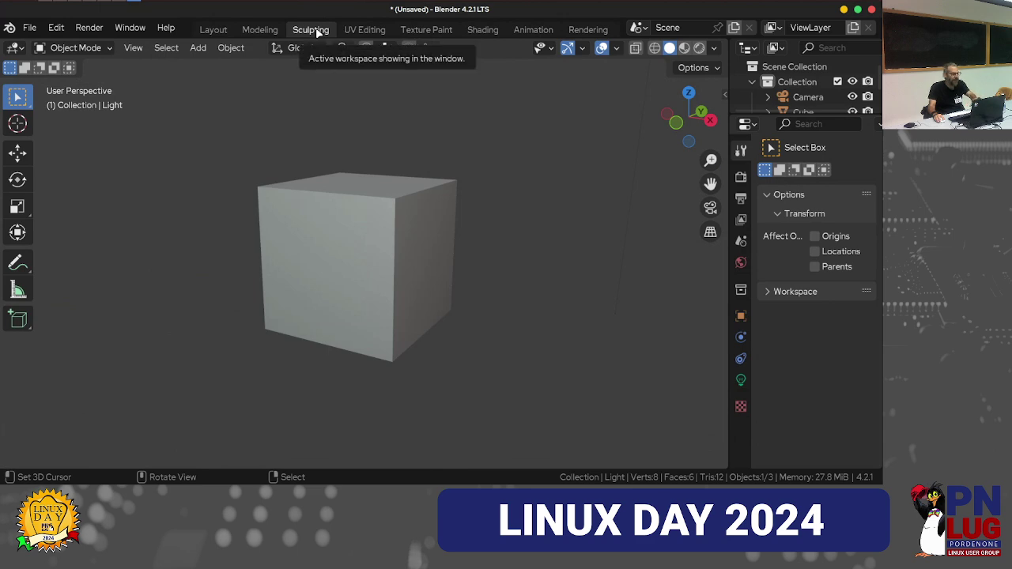
click(363, 30)
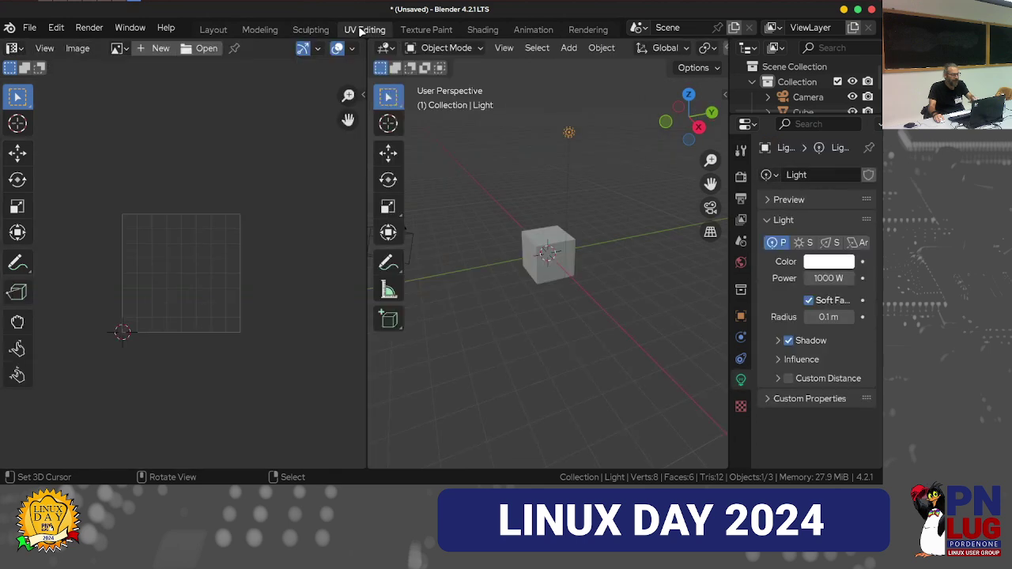
click(427, 30)
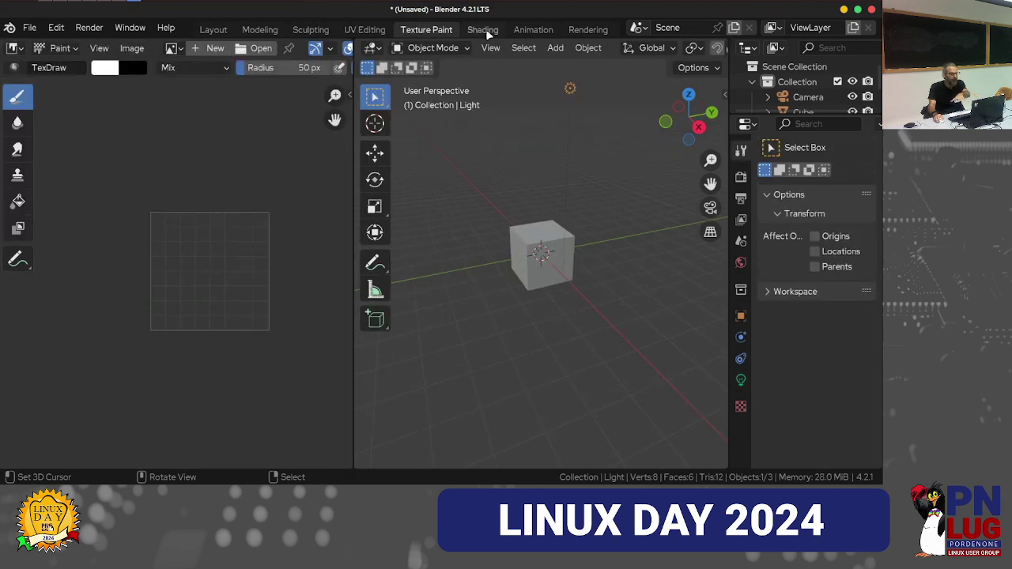
click(484, 30)
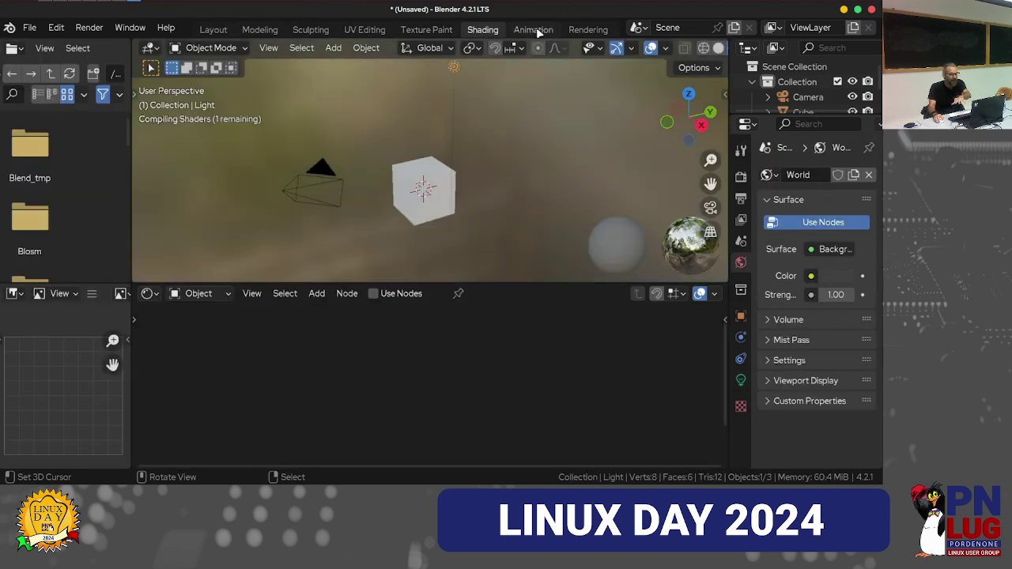
click(536, 30)
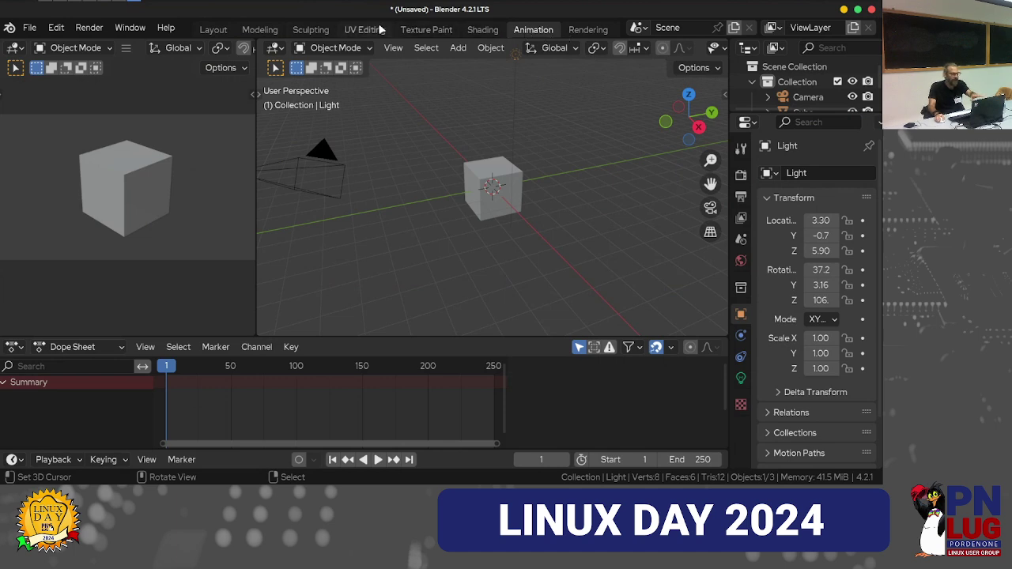
click(425, 30)
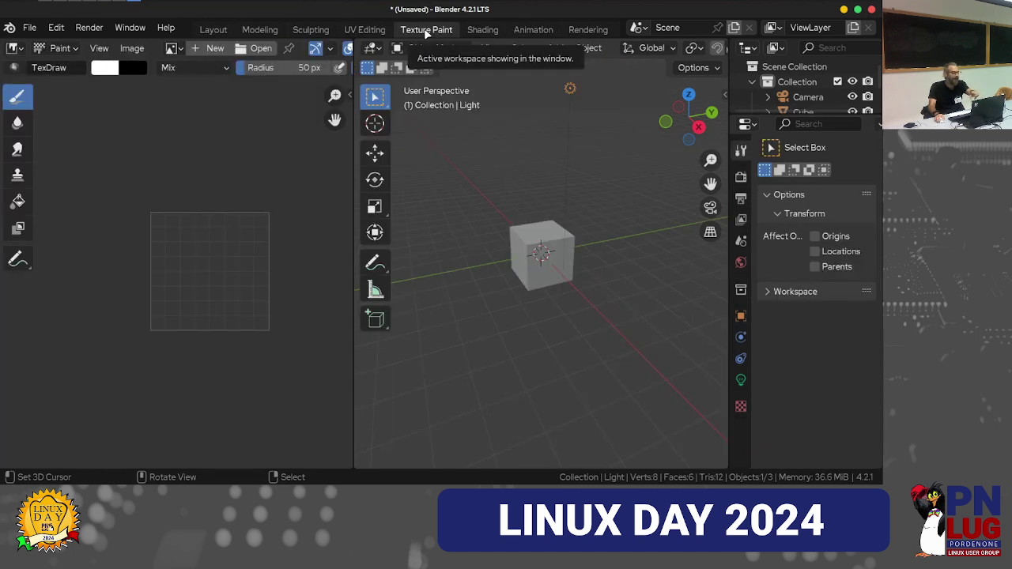
click(218, 32)
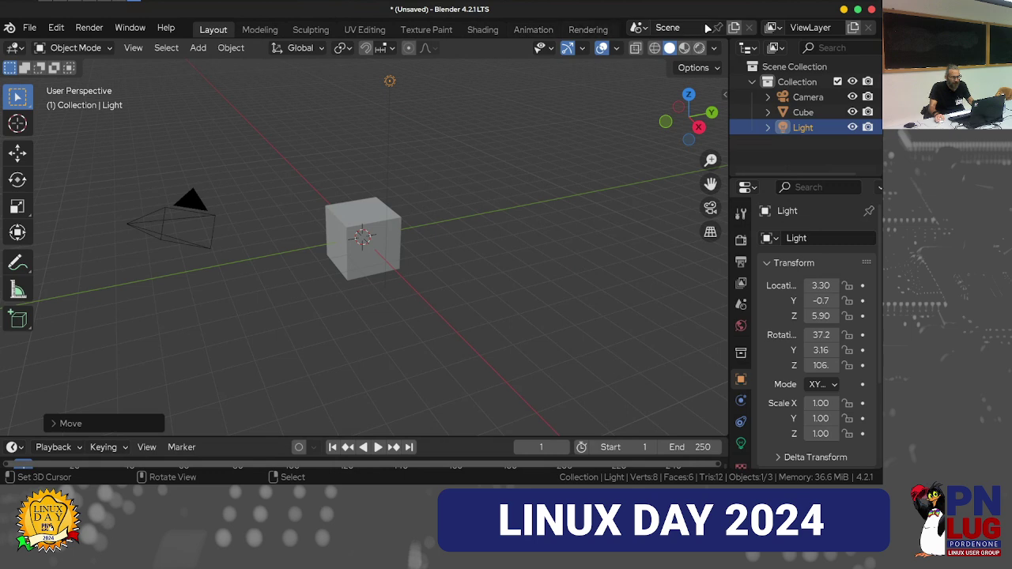
click(637, 28)
Close the Scene list and resize the heights of the outliner and properties editor
click(643, 29)
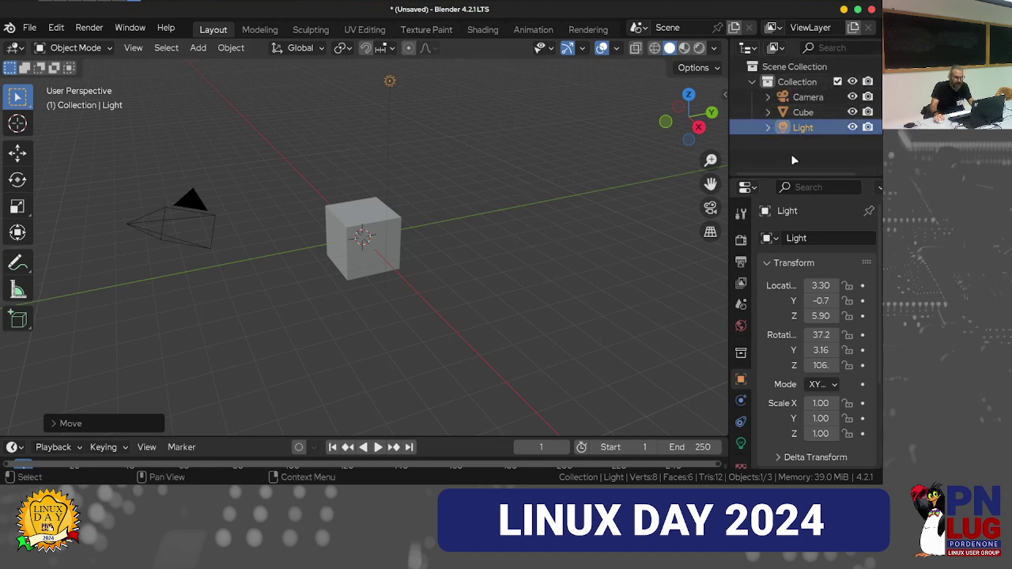
drag(822, 175, 830, 239)
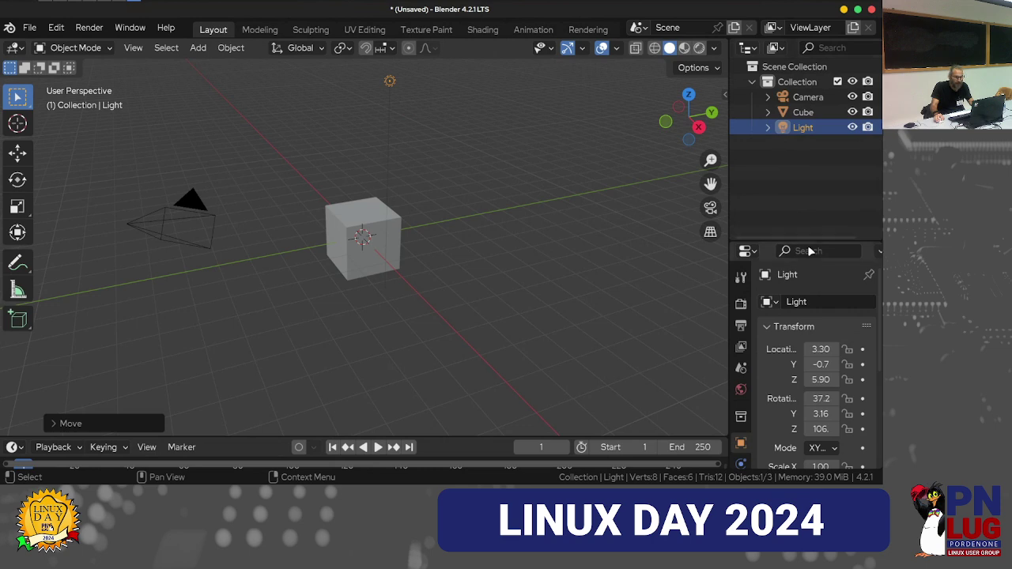
drag(807, 242, 807, 137)
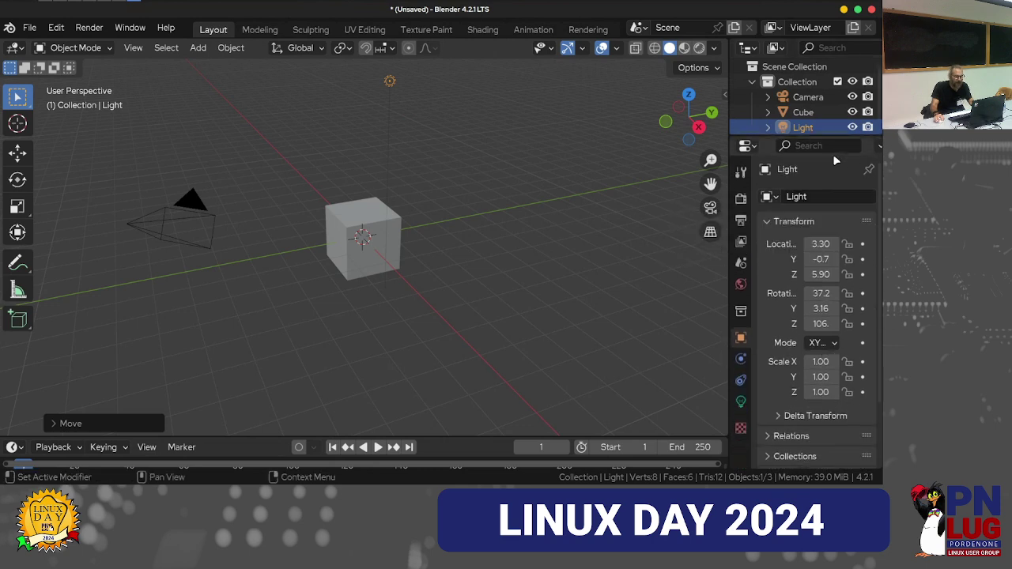
drag(835, 138, 852, 308)
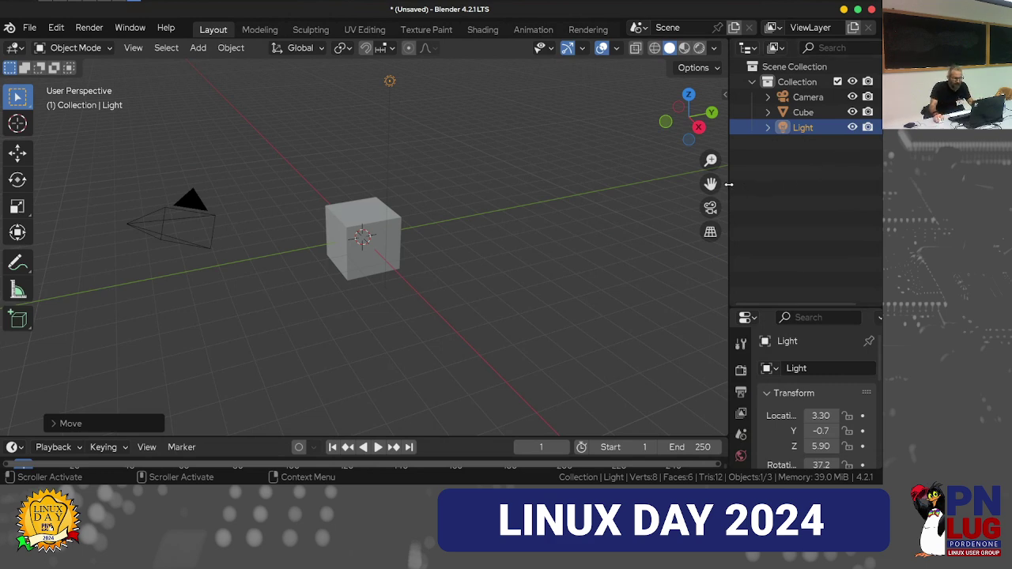
Widen the right-hand column until the light's transform values like 3.3087 m are readable
drag(728, 184, 623, 156)
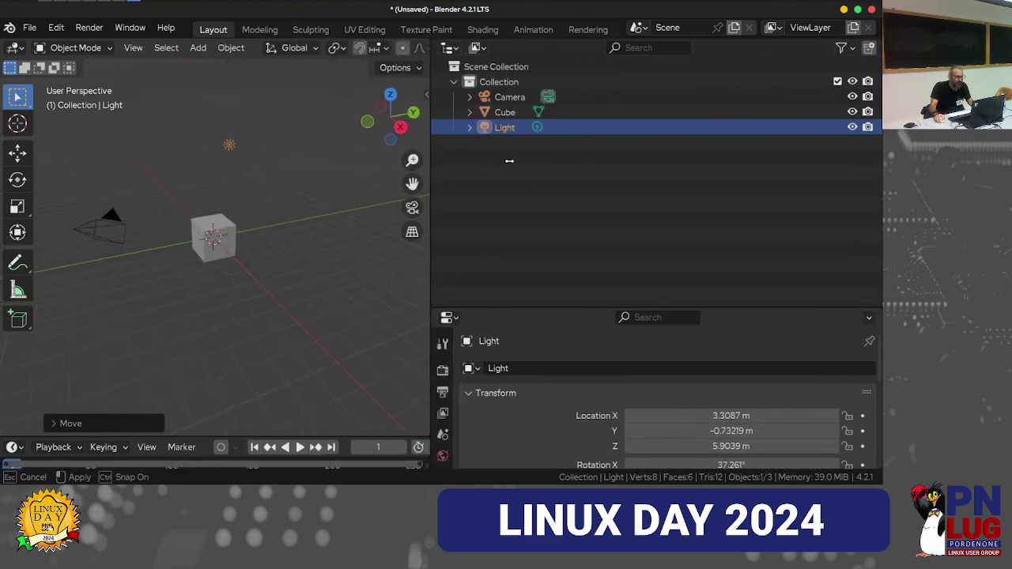
drag(623, 150, 676, 197)
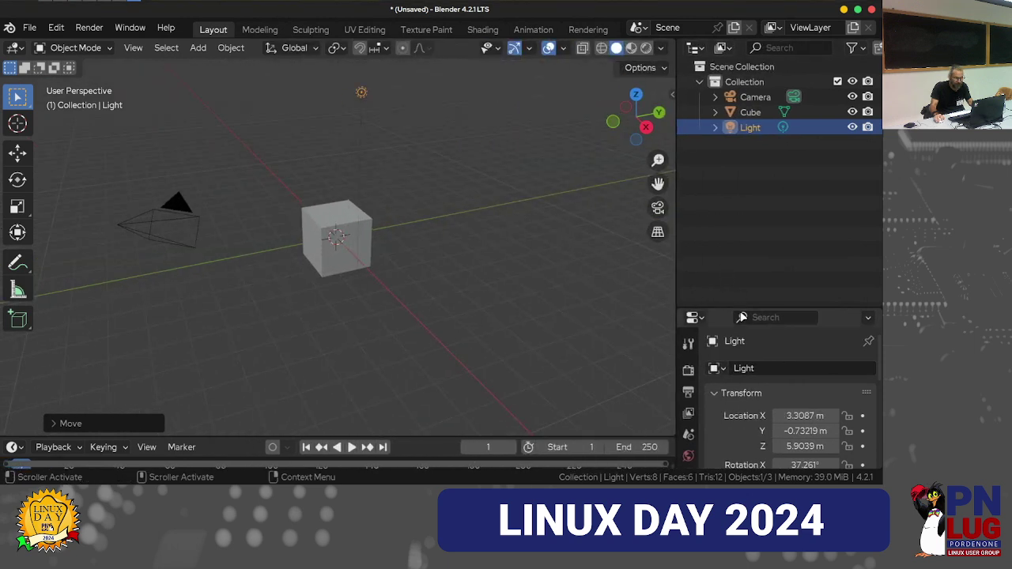
mouse_move(742, 317)
mouse_down()
mouse_move(756, 73)
mouse_move(757, 278)
mouse_up()
mouse_move(674, 180)
mouse_down()
mouse_move(734, 299)
mouse_move(735, 212)
mouse_up()
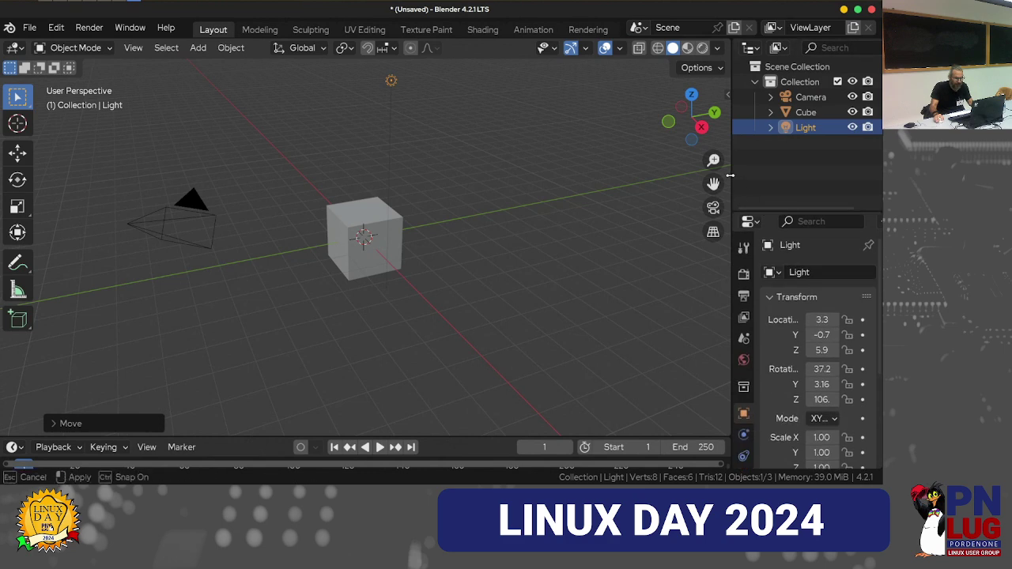
drag(733, 175, 671, 175)
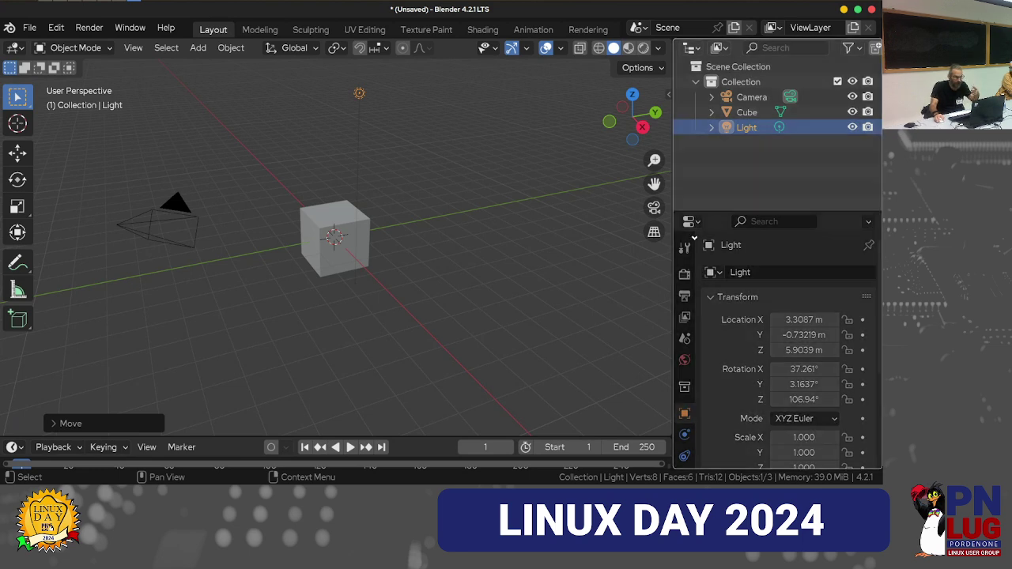
Join the outliner into the properties area, then split it into three Light properties editors
click(714, 147)
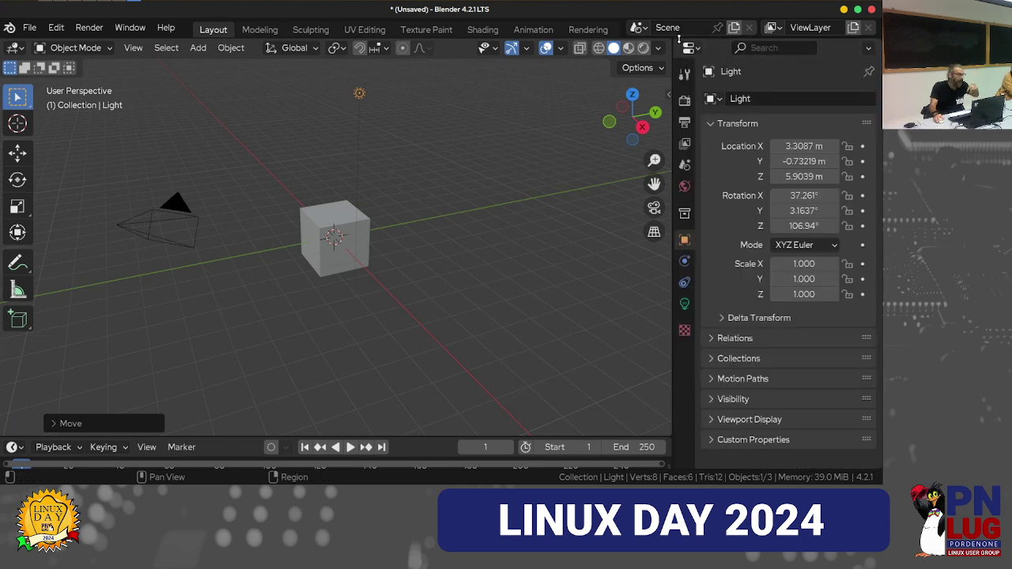
drag(678, 39, 683, 89)
mouse_move(678, 47)
mouse_down()
mouse_move(678, 215)
mouse_move(696, 220)
mouse_up()
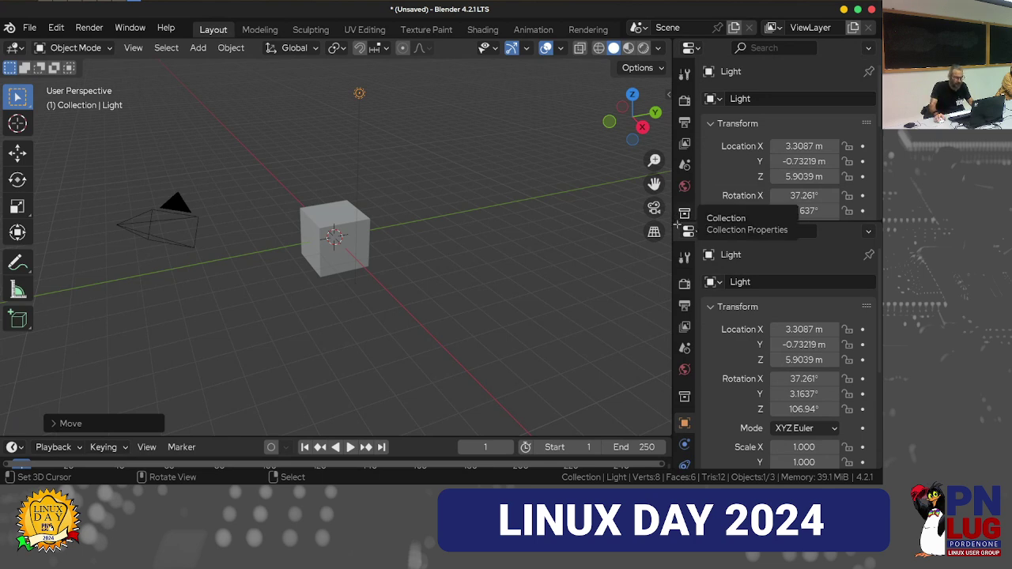
drag(676, 225, 692, 327)
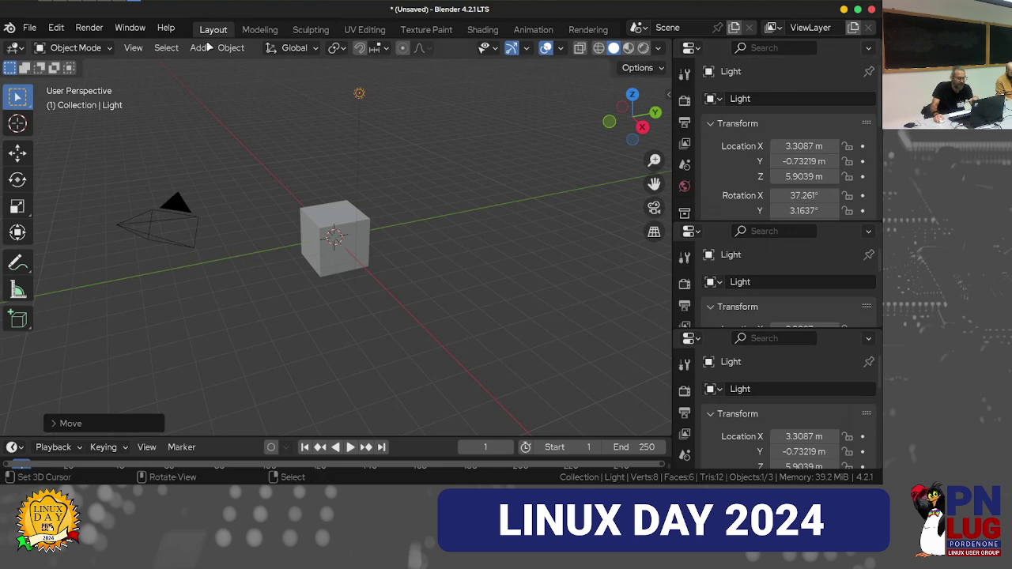
Browse the main viewport's editor types, keeping it a 3D view
click(17, 49)
click(17, 50)
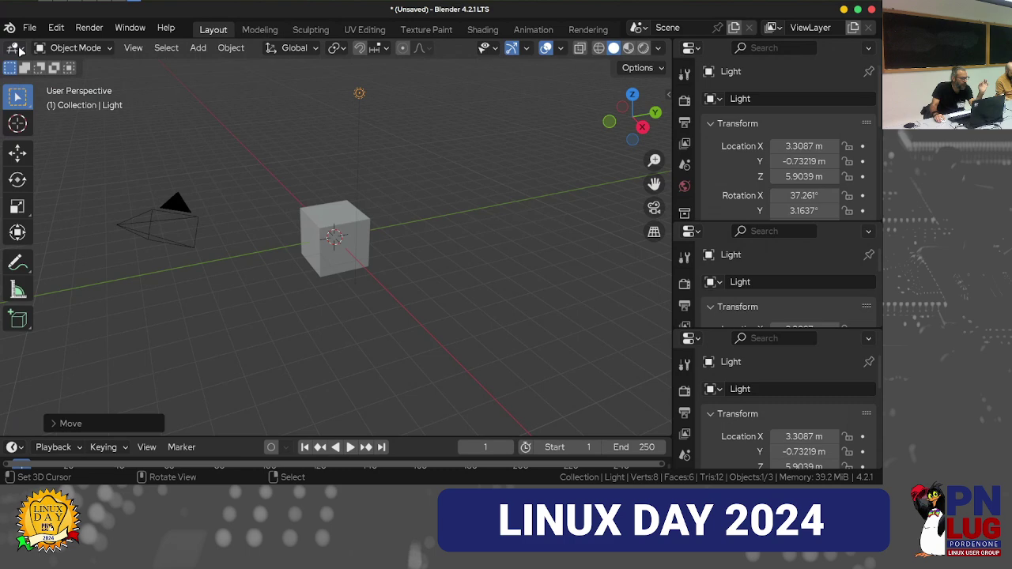
click(17, 49)
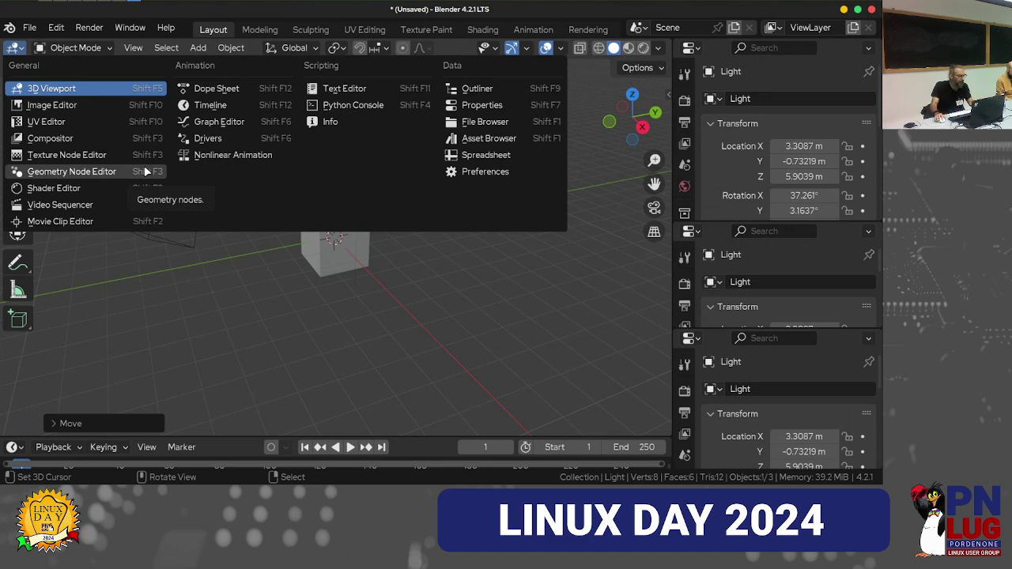
click(74, 90)
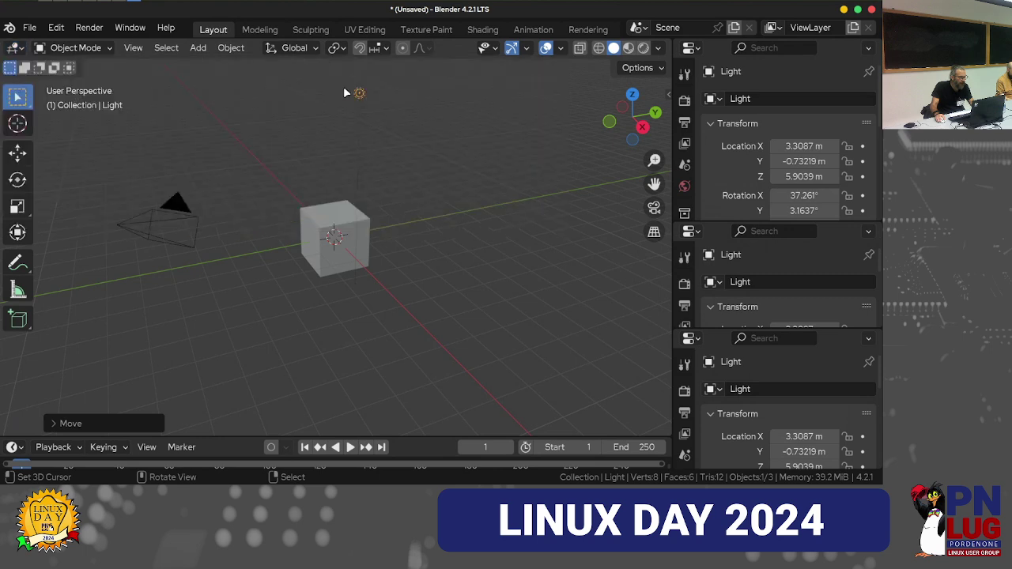
Turn the top properties panel into an Outliner listing Camera, Cube and Light
click(688, 48)
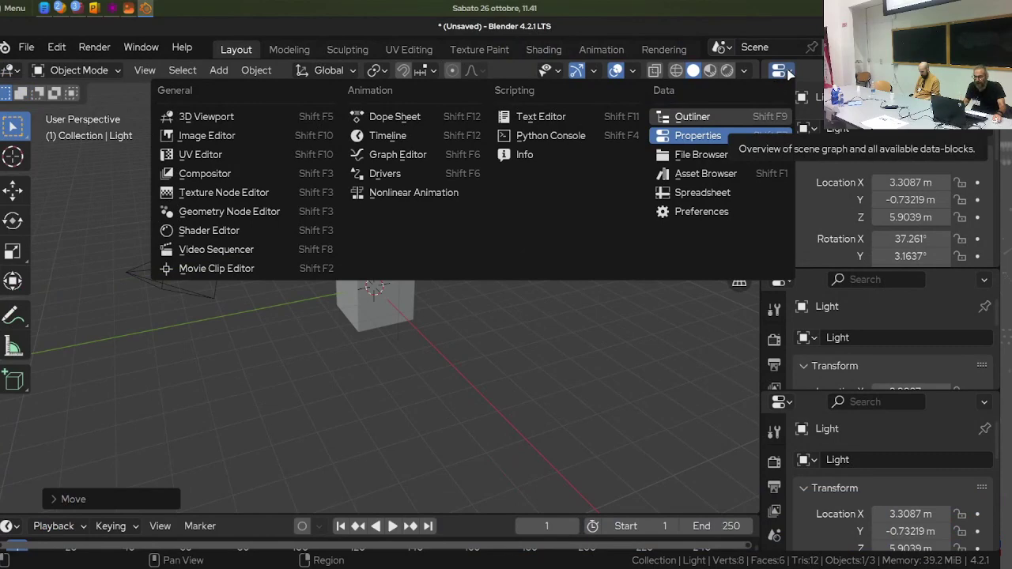
click(805, 80)
click(793, 72)
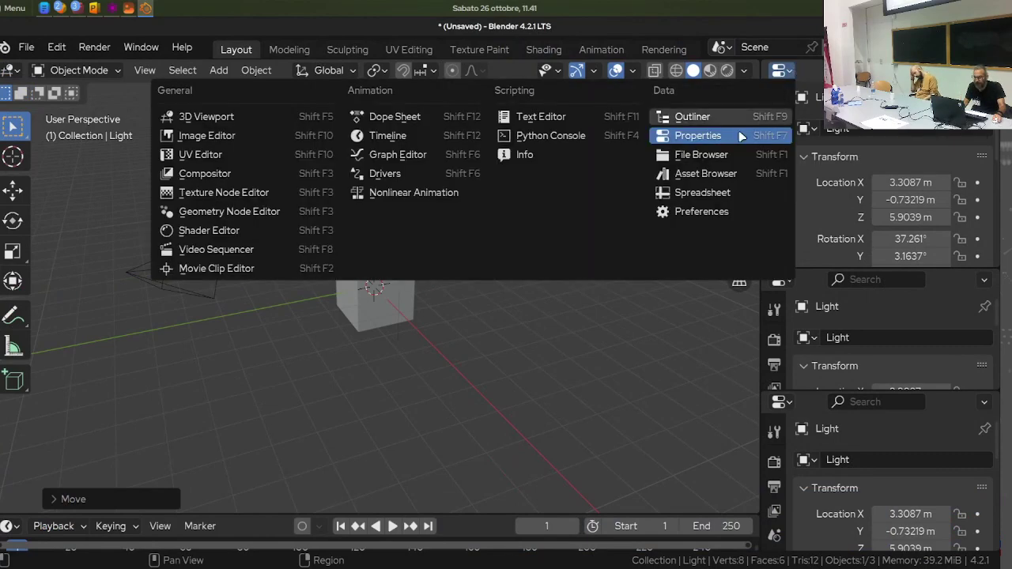
click(692, 116)
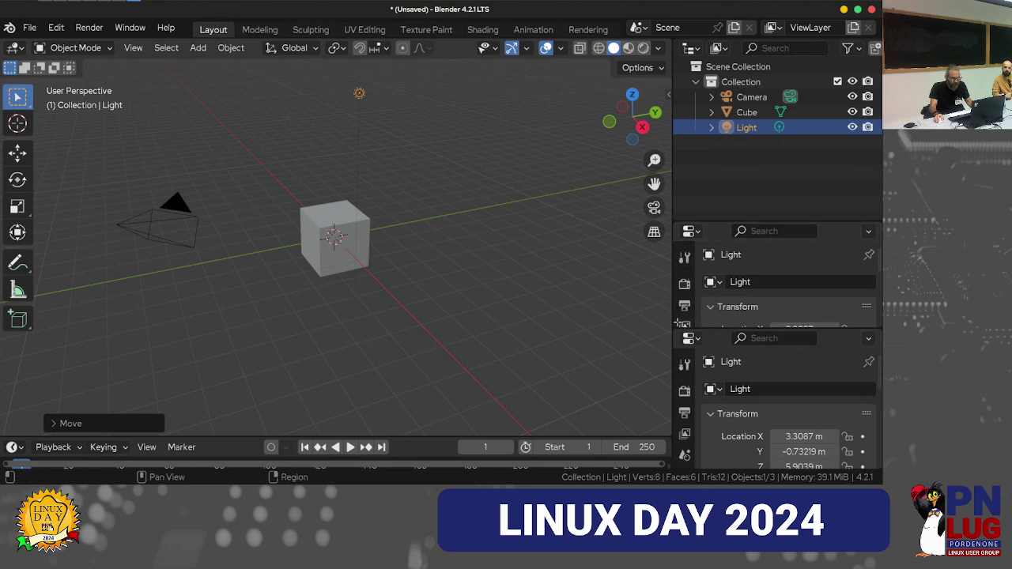
Turn the middle properties panel into a 3D viewport and orbit the main view around the cube
click(690, 230)
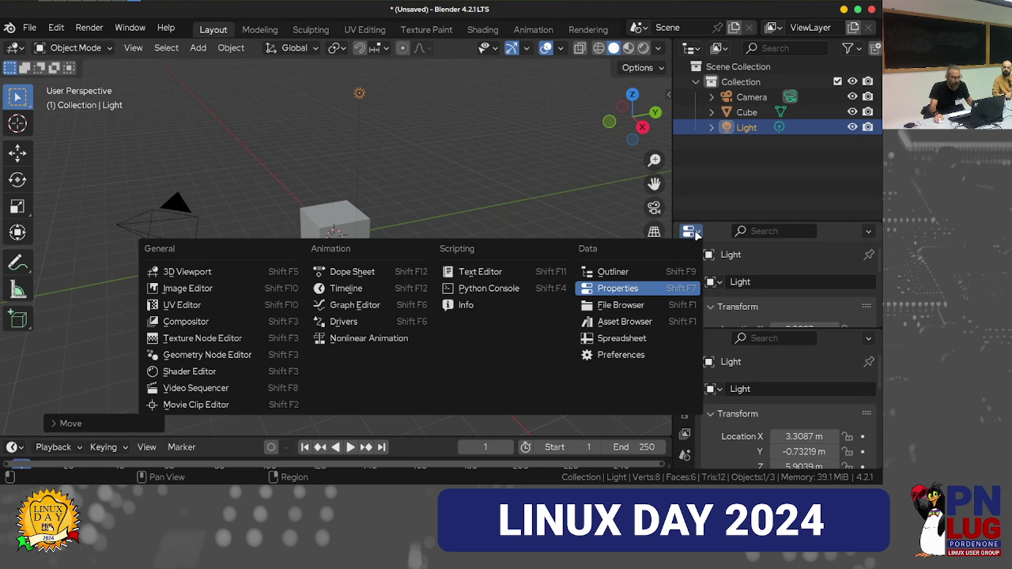
click(237, 273)
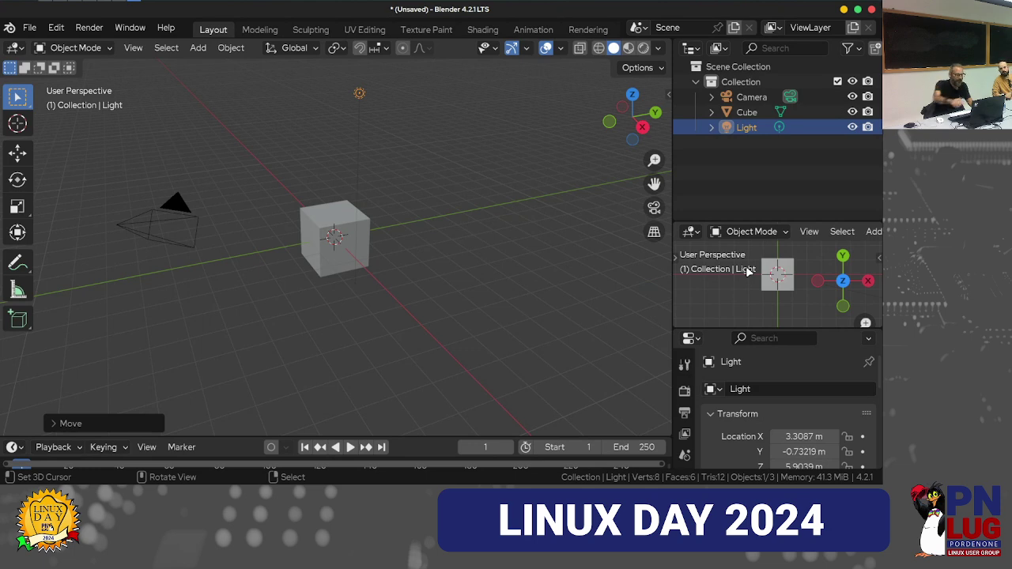
mouse_move(427, 245)
middle_down()
mouse_move(468, 260)
mouse_move(463, 243)
middle_up()
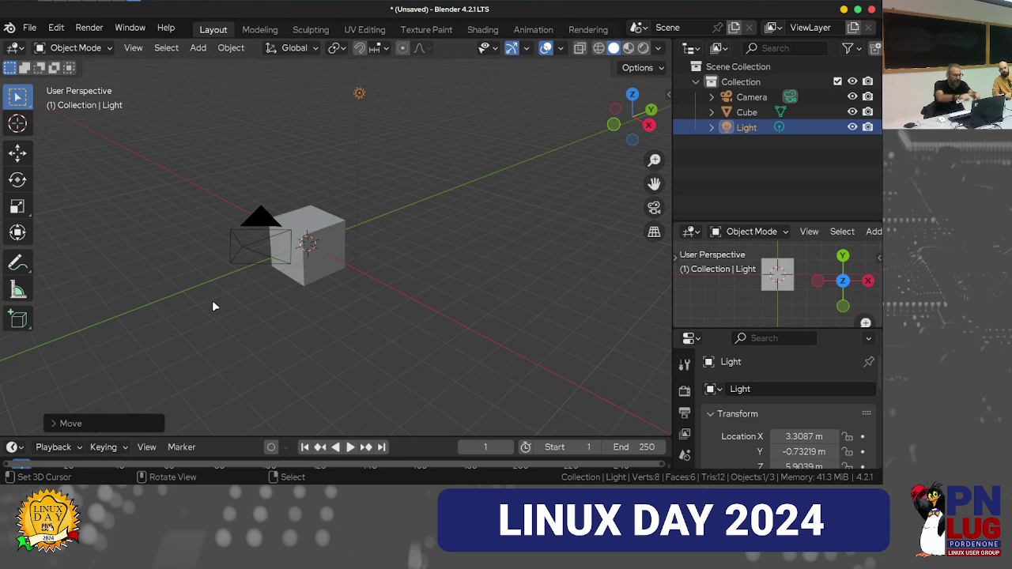
Check the editor-type menus of the main view, outliner and small 3D view without changing them
click(17, 50)
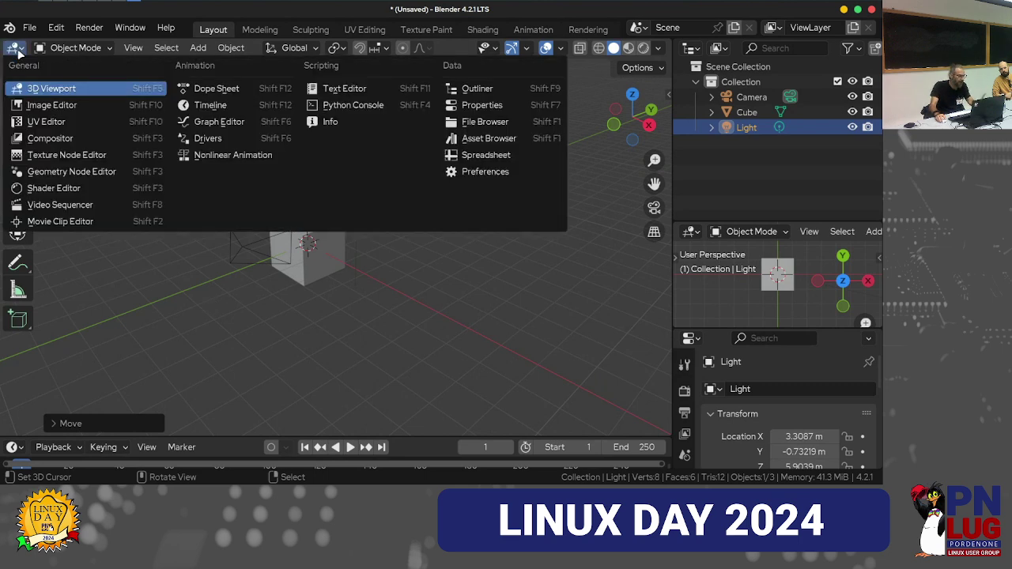
click(17, 50)
click(17, 49)
click(18, 50)
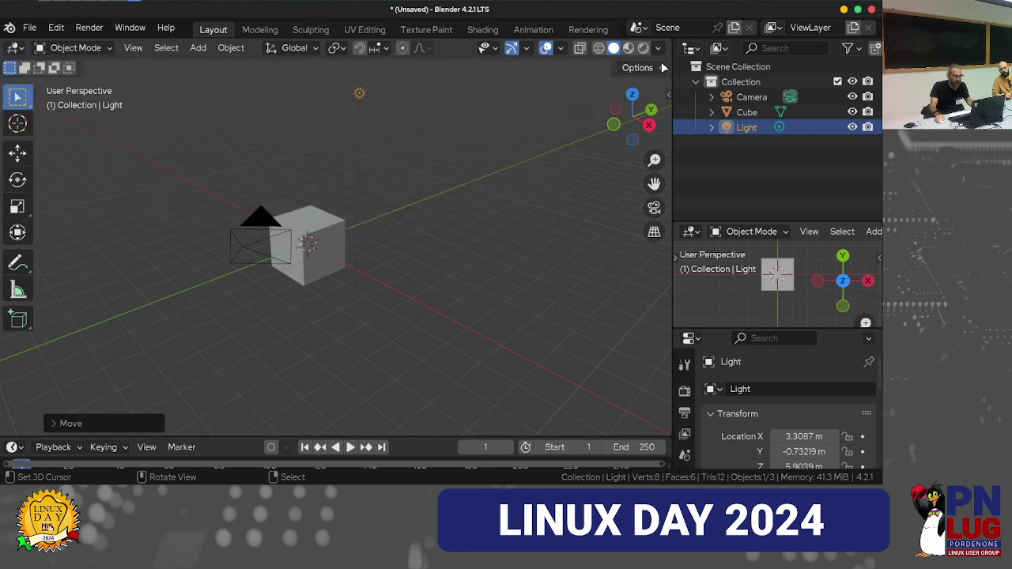
click(691, 49)
click(690, 49)
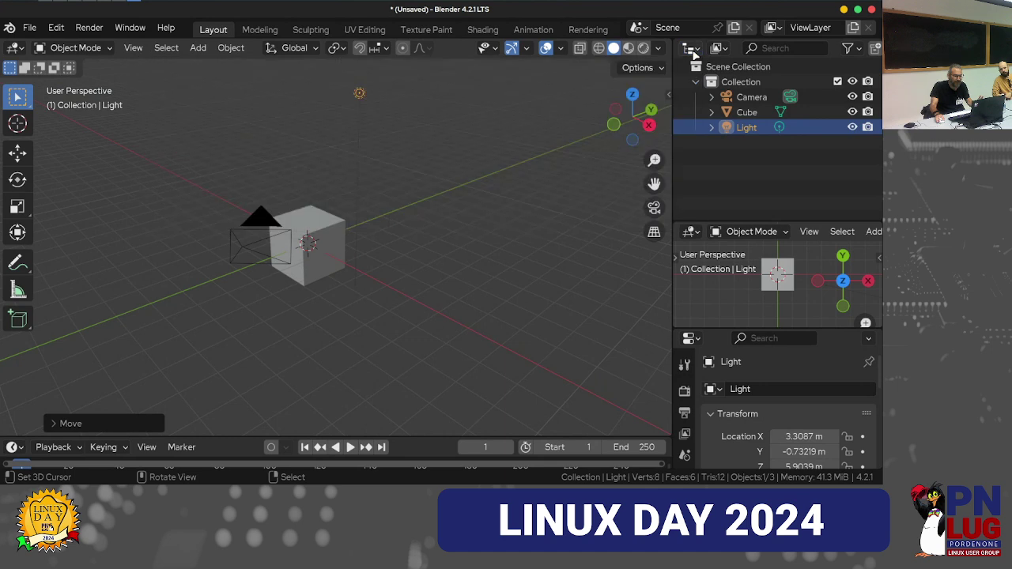
click(690, 232)
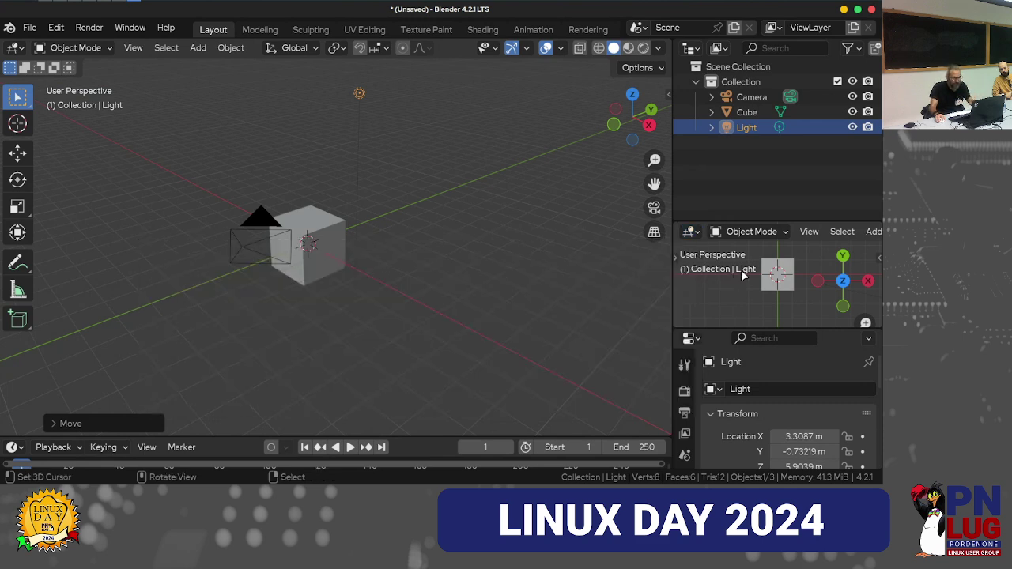
Merge the small 3D view into the Light properties panel, then orbit and pan the main view
mouse_move(676, 334)
mouse_down()
mouse_move(714, 245)
mouse_move(713, 171)
mouse_up()
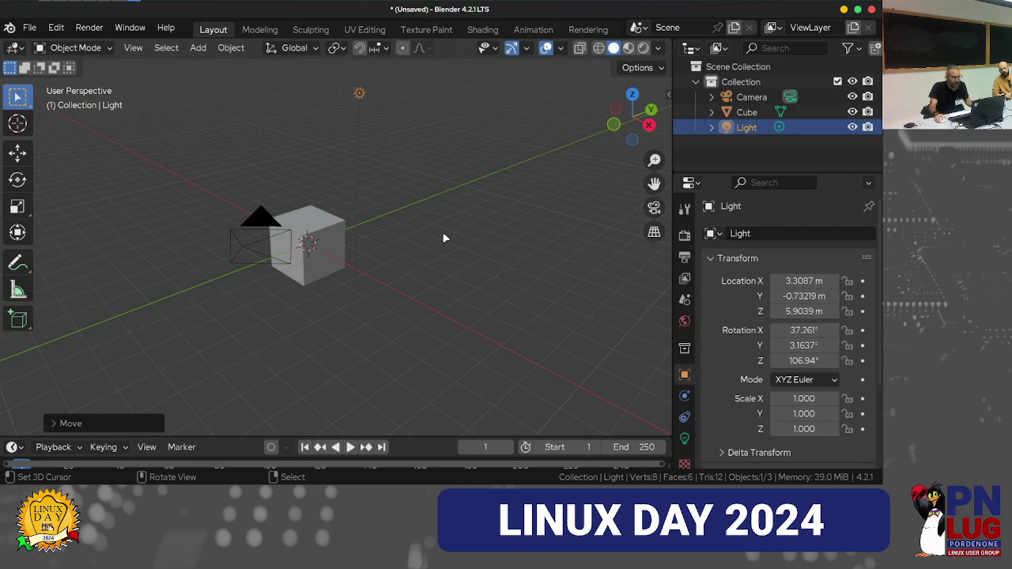
mouse_move(262, 165)
middle_down()
mouse_move(346, 205)
mouse_move(282, 180)
middle_up()
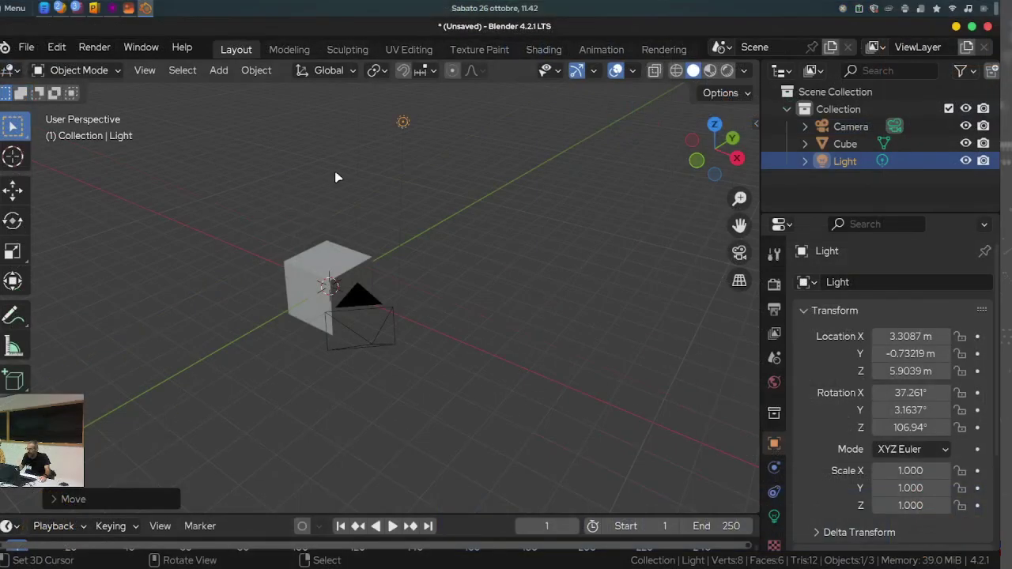
mouse_move(356, 235)
shift+middle_down()
mouse_move(411, 274)
mouse_move(375, 316)
shift+middle_up()
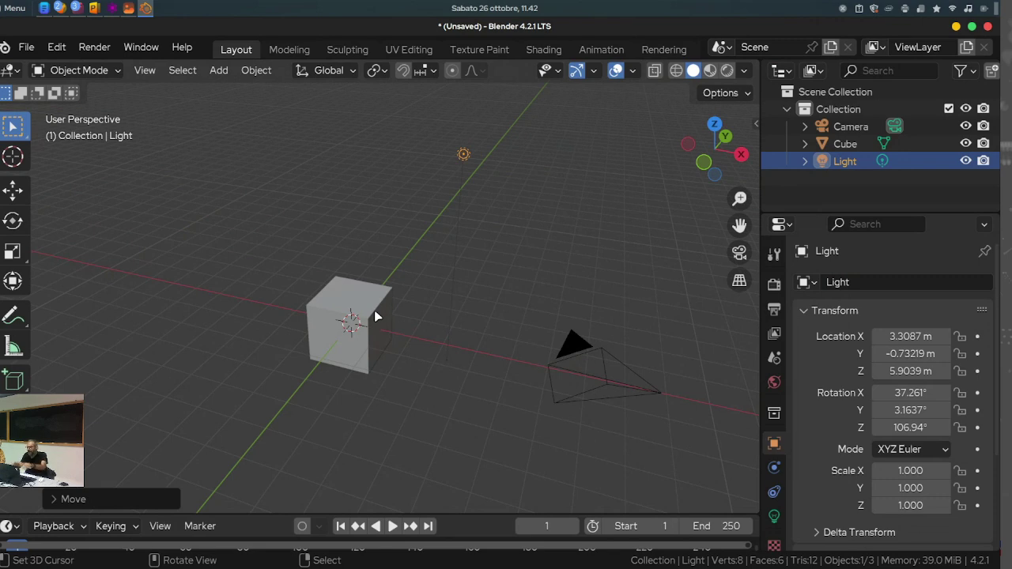
Select Camera, Cube and Light, lower the outliner/properties border, then select Scene Collection
click(855, 130)
click(848, 145)
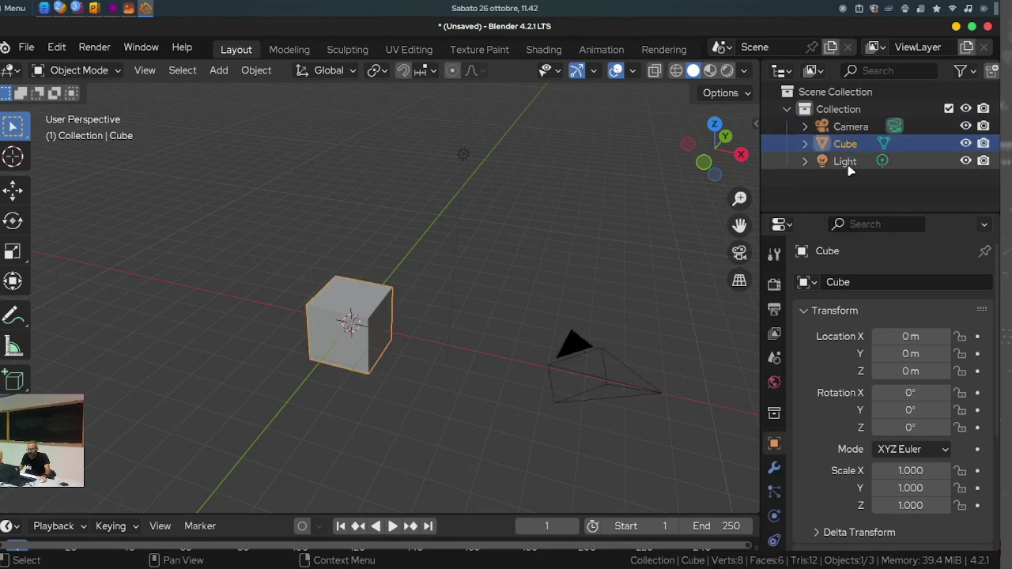
click(849, 166)
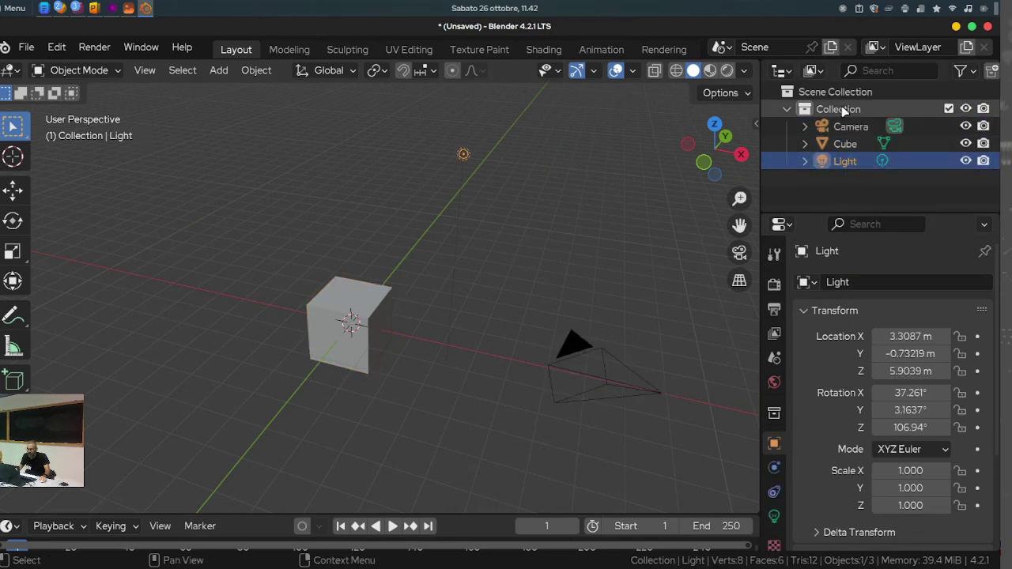
drag(864, 214, 869, 283)
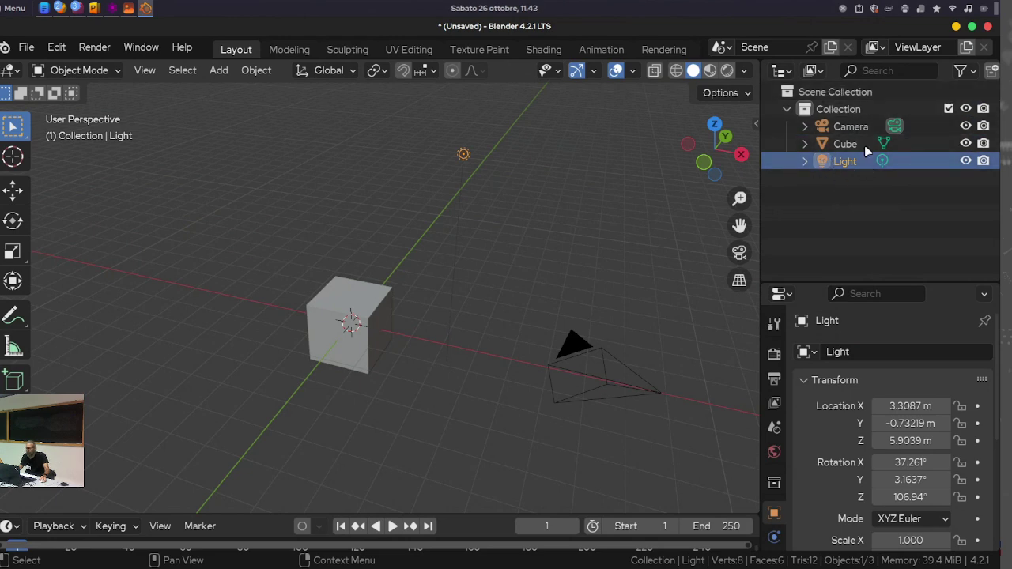
click(844, 93)
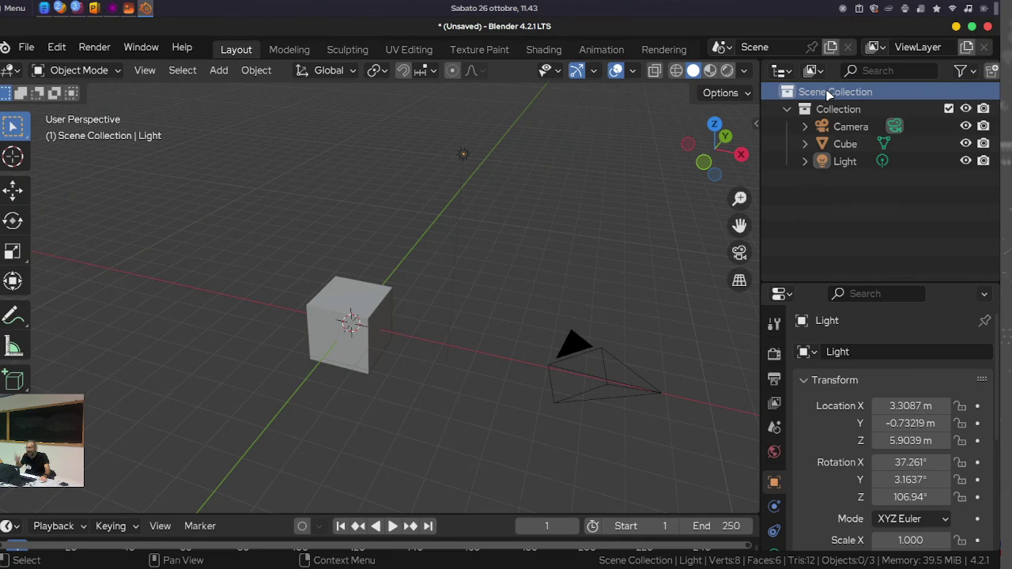
Add Collection 2 from the outliner menu, rename it 'Camere', and drag Camera into it
right_click(816, 189)
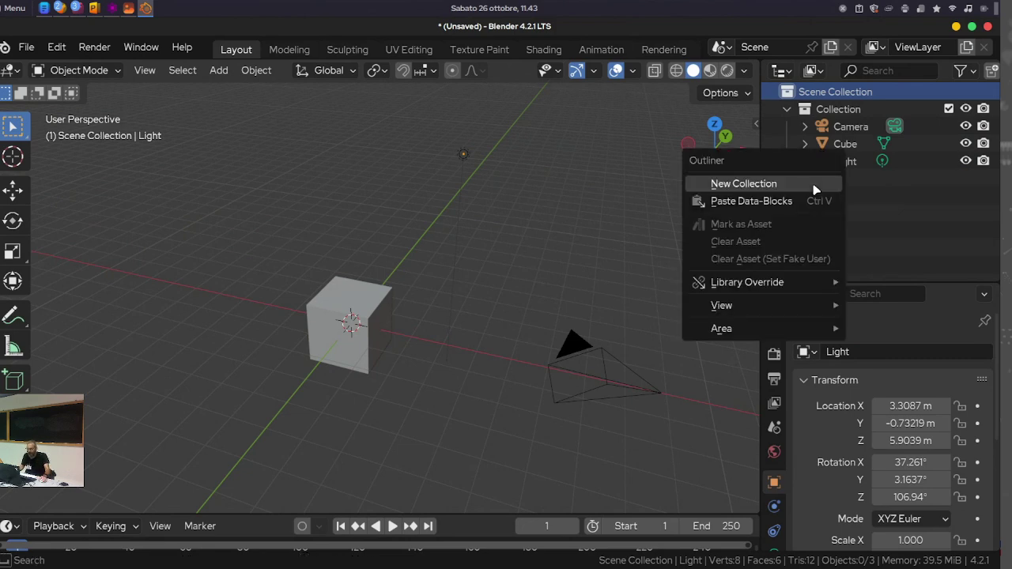
click(816, 190)
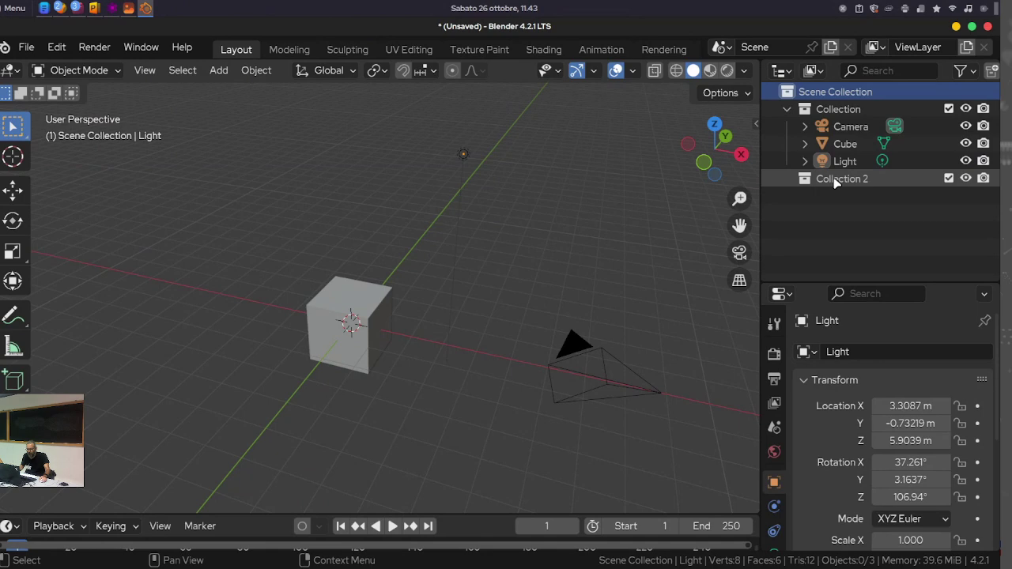
double_click(836, 180)
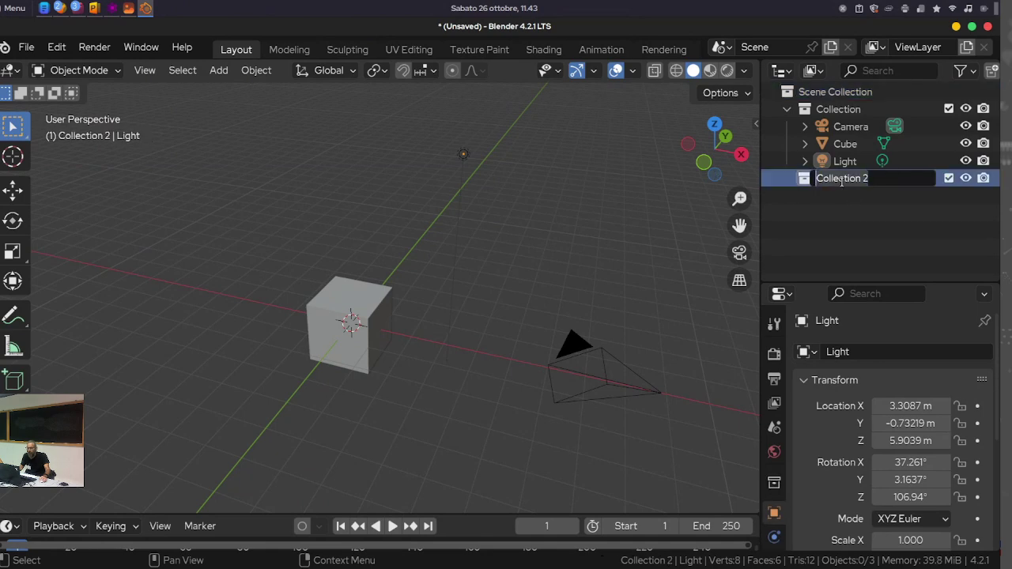
text(Ca)
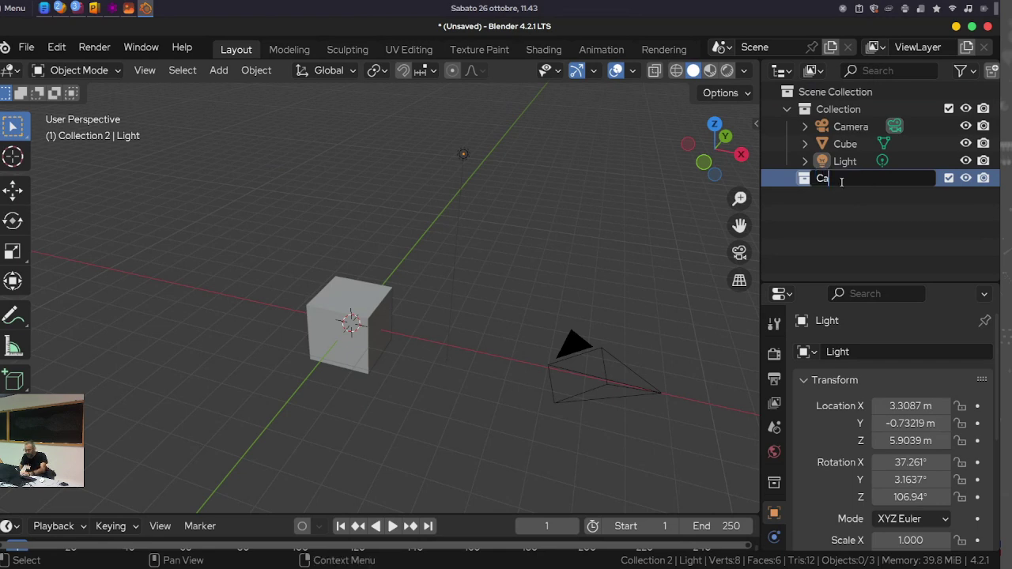
text(mere)
key(Return)
drag(850, 126, 833, 179)
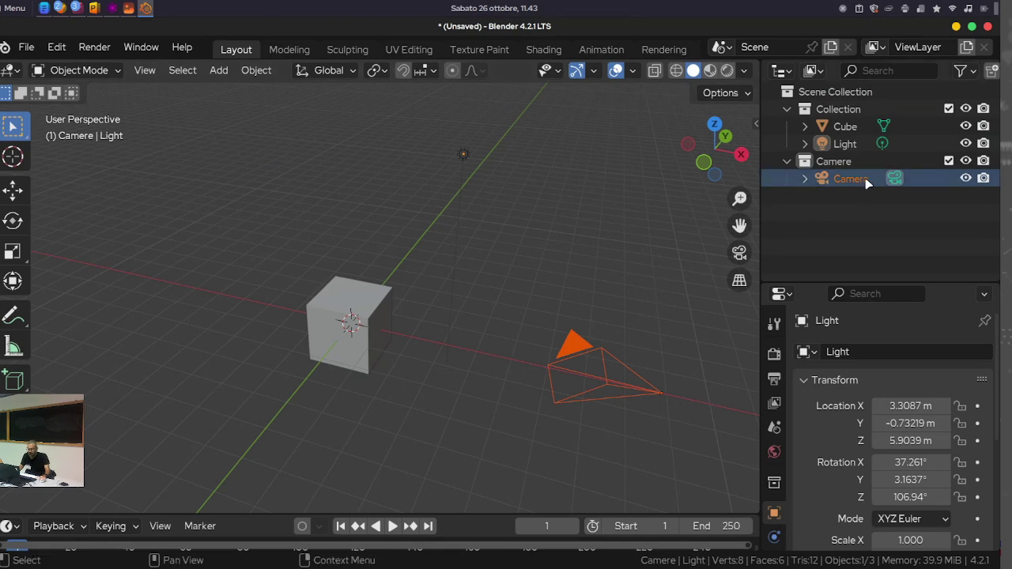
right_click(840, 209)
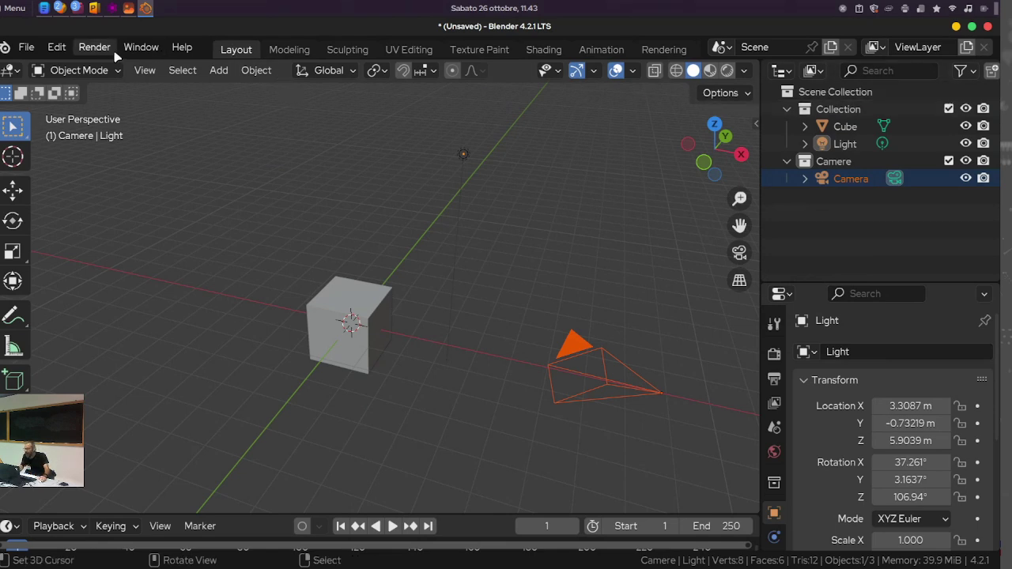
Add a new Collection 3 and drag the Light into it, leaving only Cube in Collection
click(145, 70)
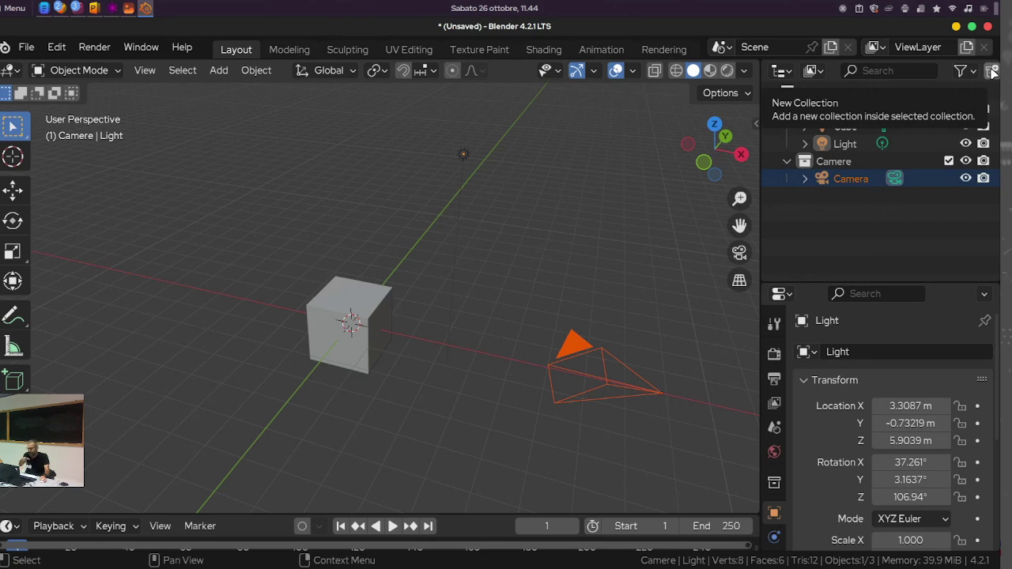
click(993, 72)
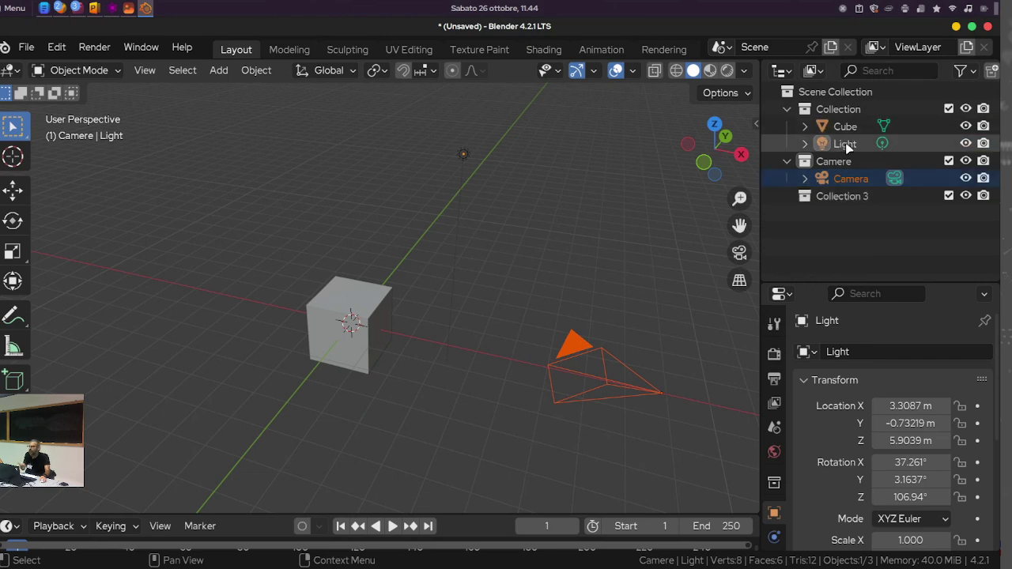
drag(847, 148, 840, 196)
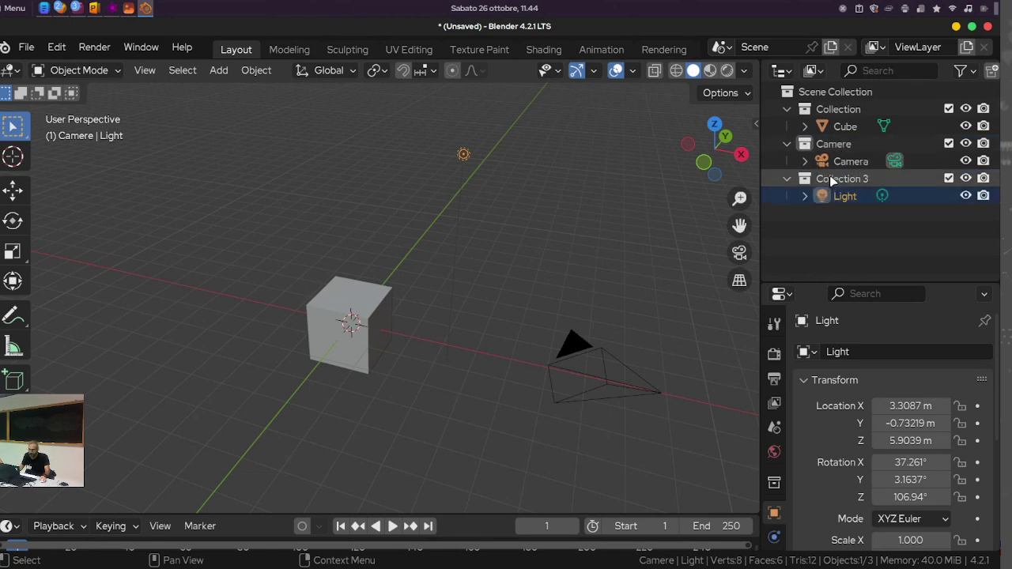
Rename the Cube's collection from Collection to Oggetti
double_click(838, 109)
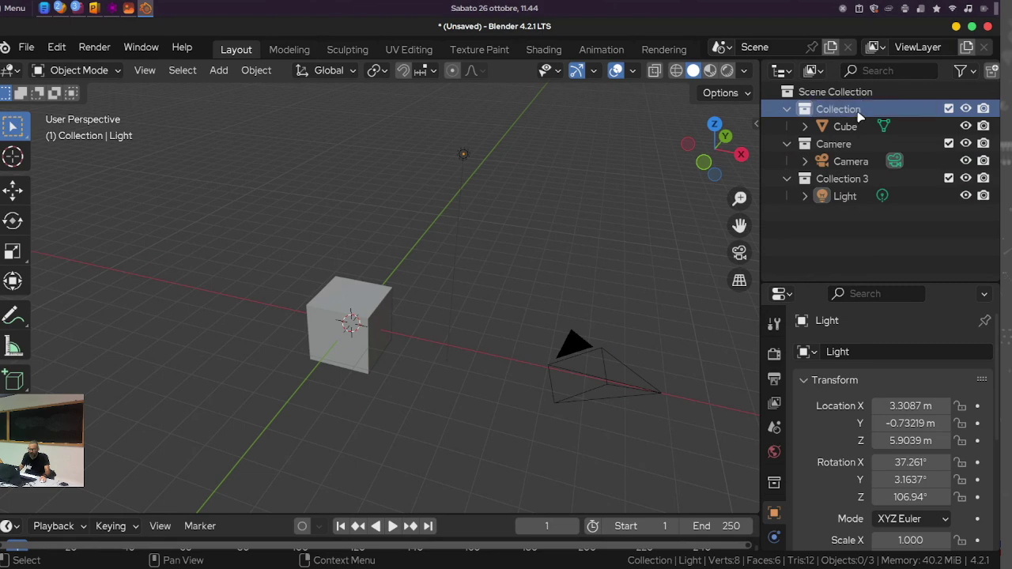
drag(860, 110, 782, 108)
text(O)
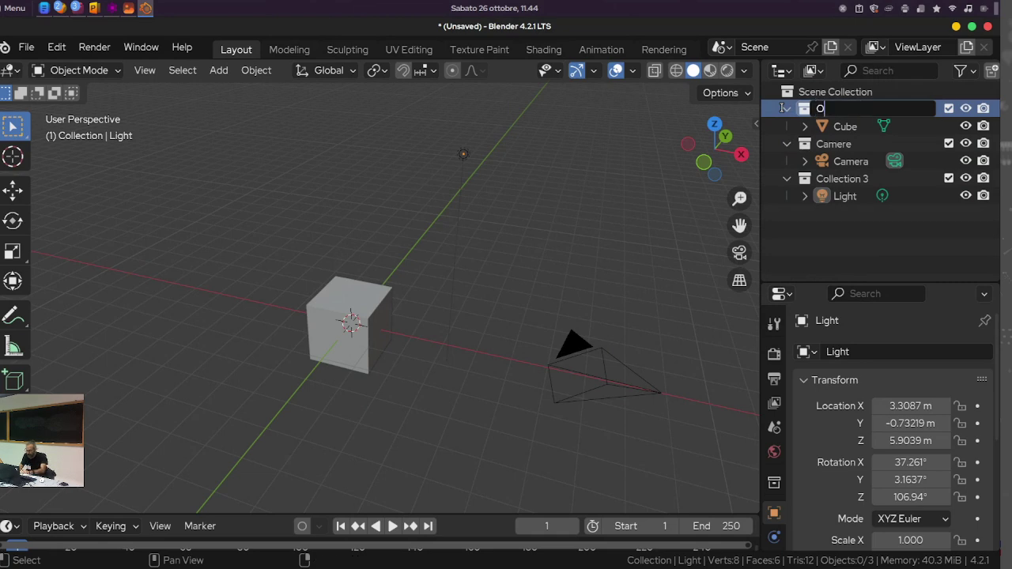
text(ggett)
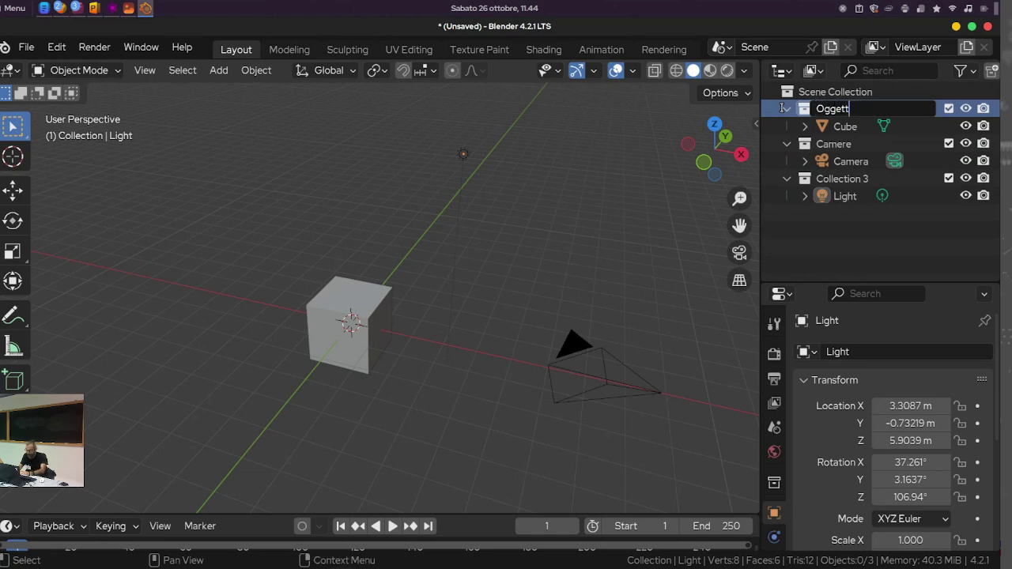
text(i)
key(Return)
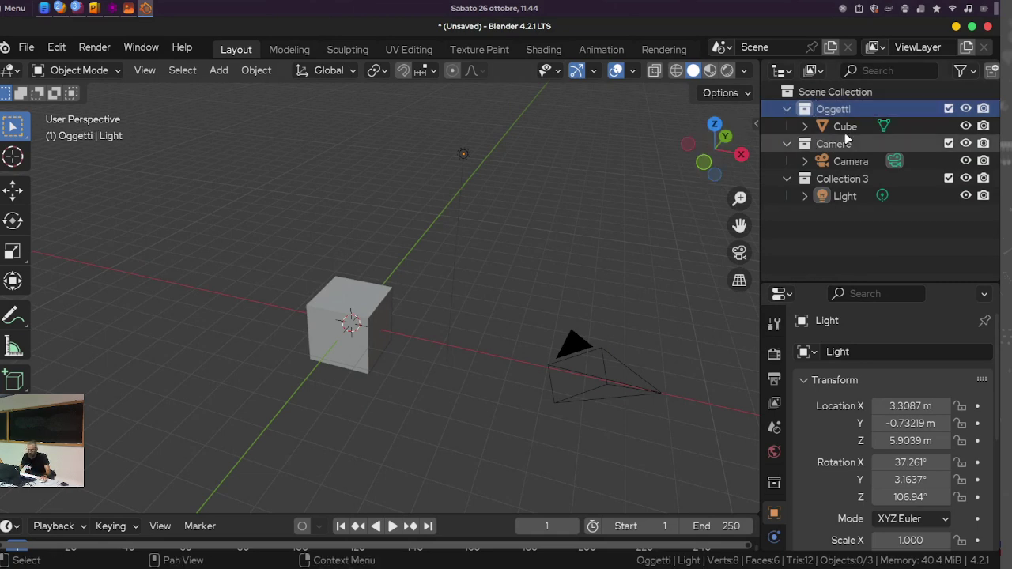
Rename Collection 3, which holds the Light, to Luci
click(843, 181)
double_click(843, 182)
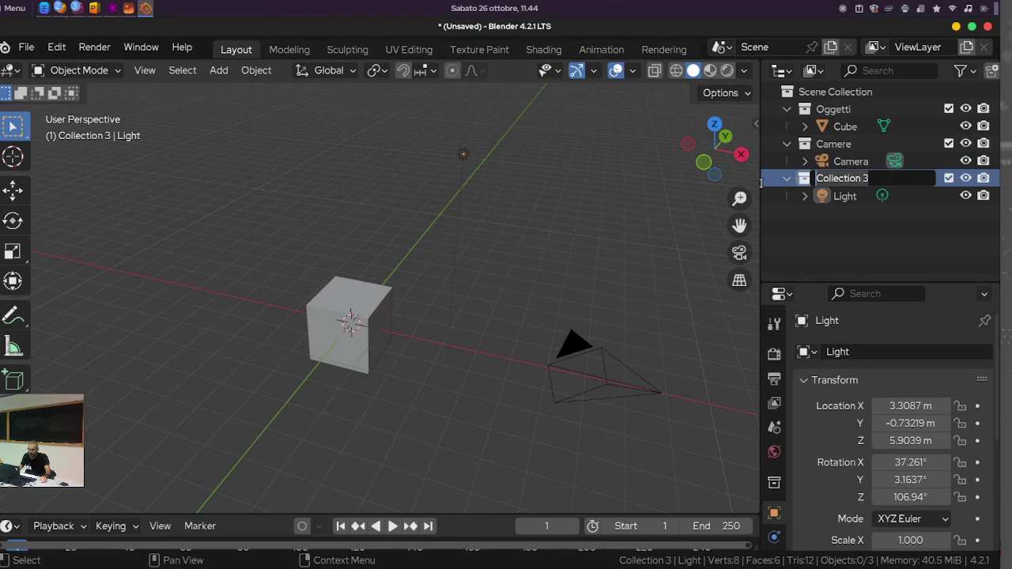
text(Luci)
key(Return)
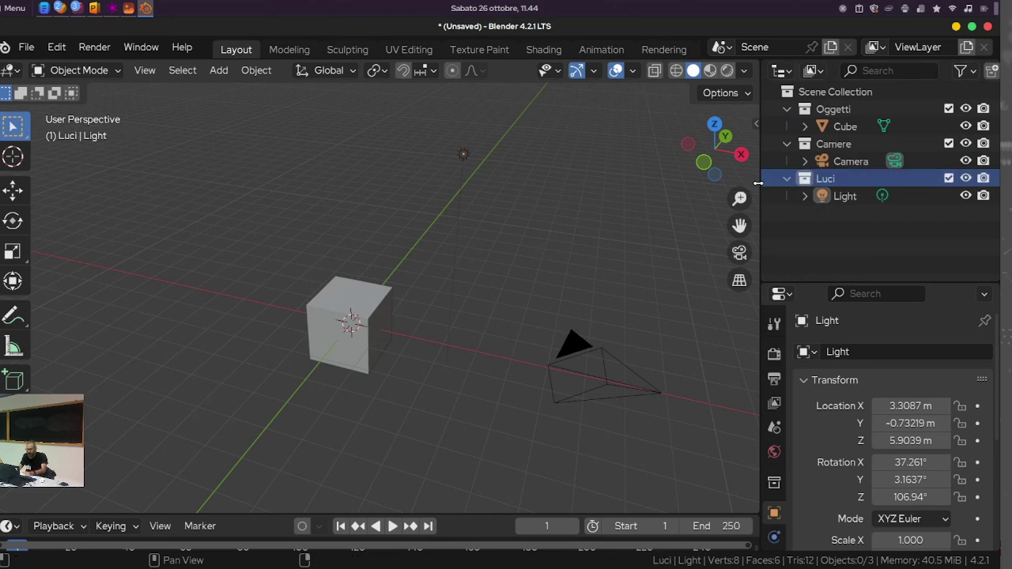
Give the Oggetti collection a purple colour tag
right_click(808, 111)
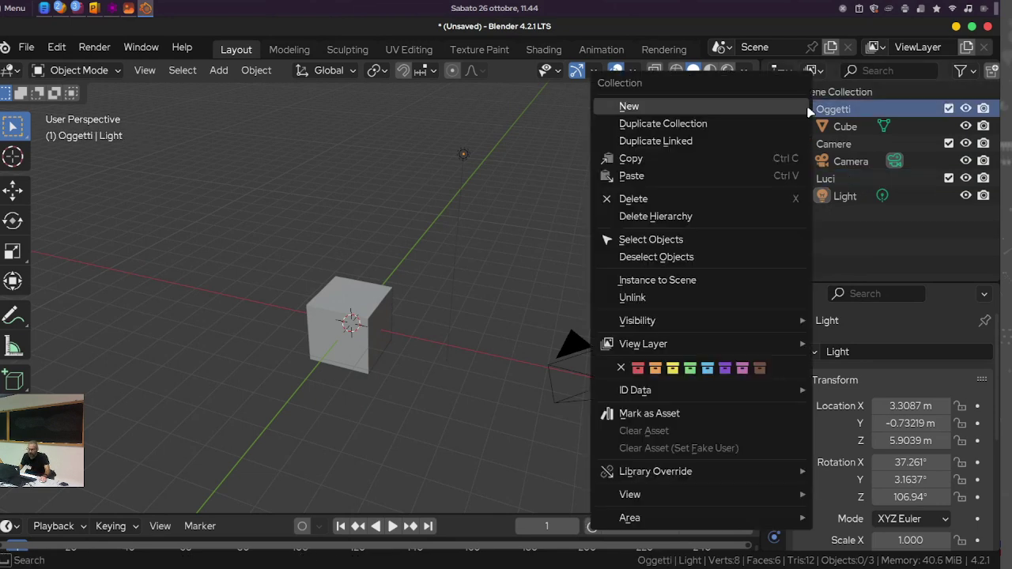
key(Escape)
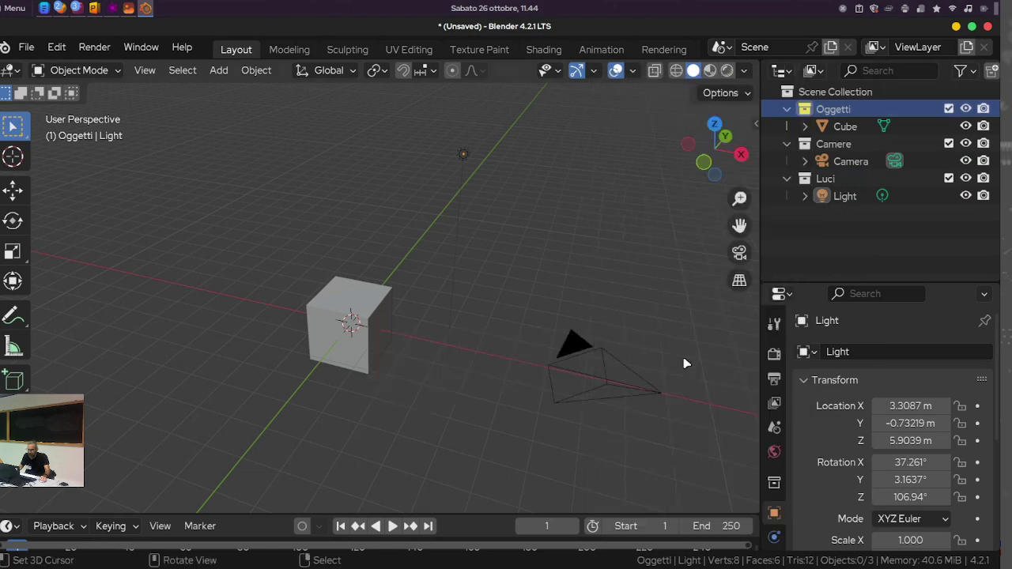
right_click(808, 111)
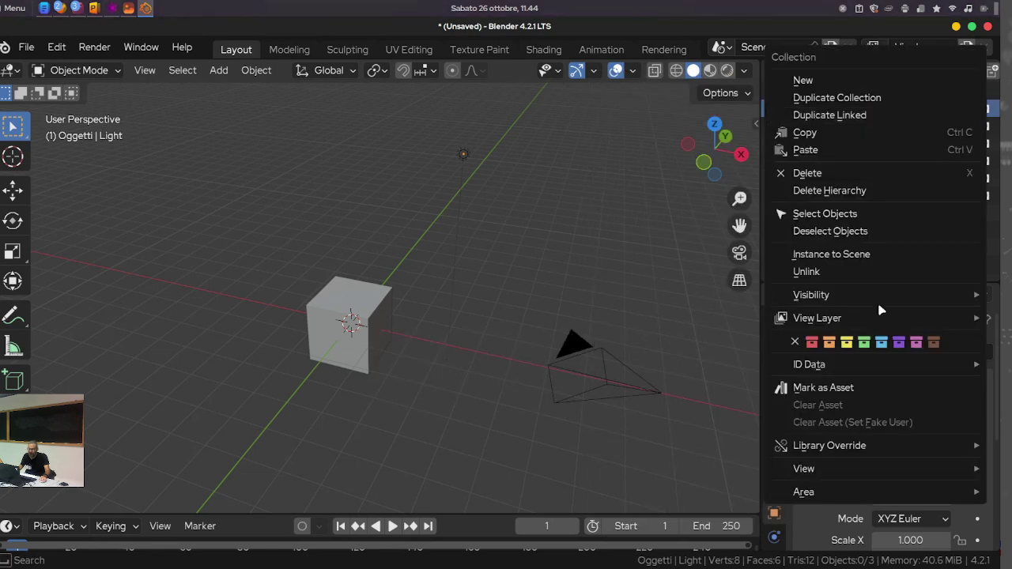
click(909, 342)
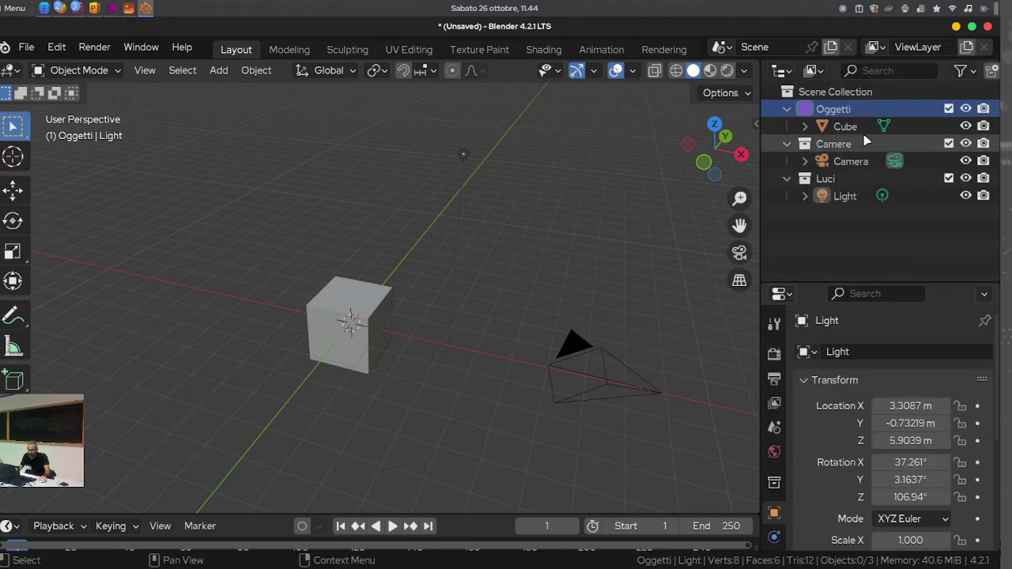
Tag the Camere collection blue and the Luci collection yellow
right_click(805, 149)
key(Escape)
click(804, 180)
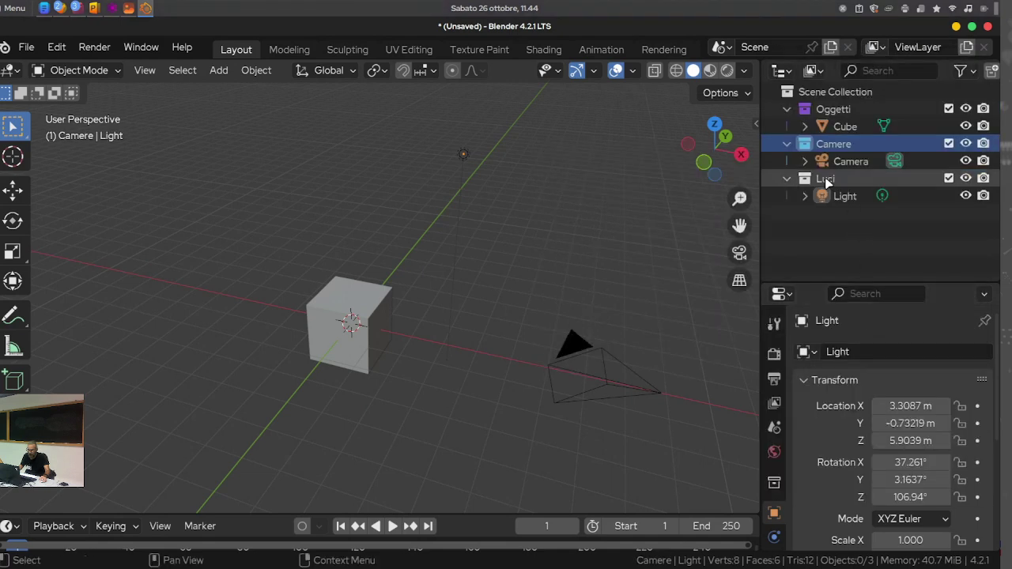
right_click(805, 187)
click(841, 341)
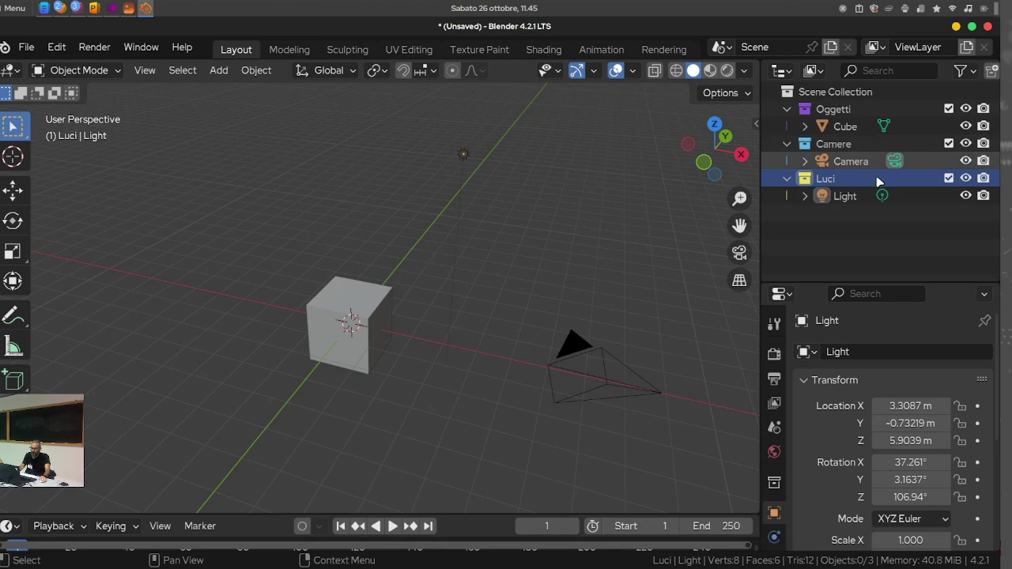
Raise the Outliner/Properties border, then heighten the Timeline until its frame ruler shows up to 240
drag(882, 283, 881, 245)
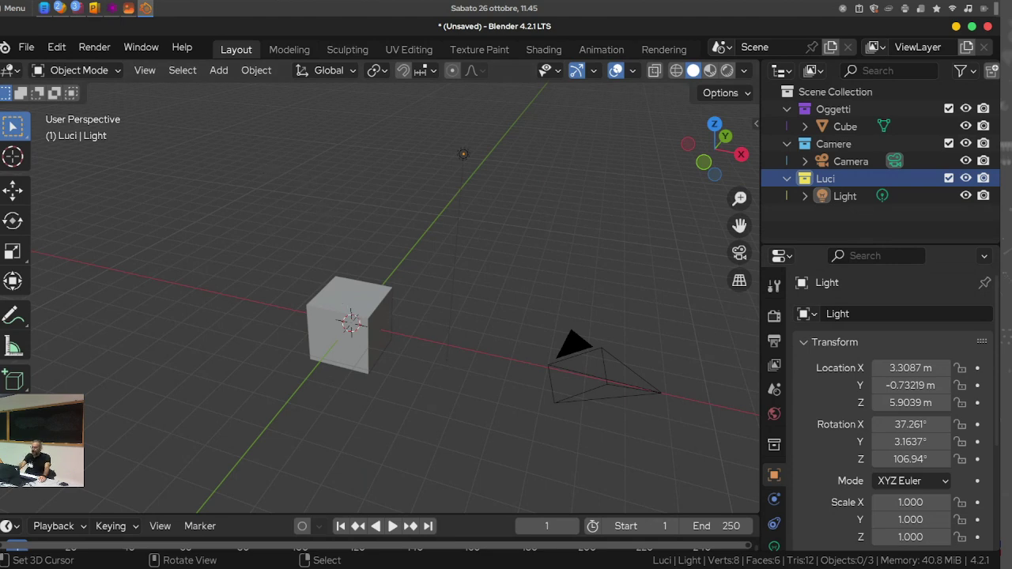
click(13, 73)
drag(290, 515, 286, 435)
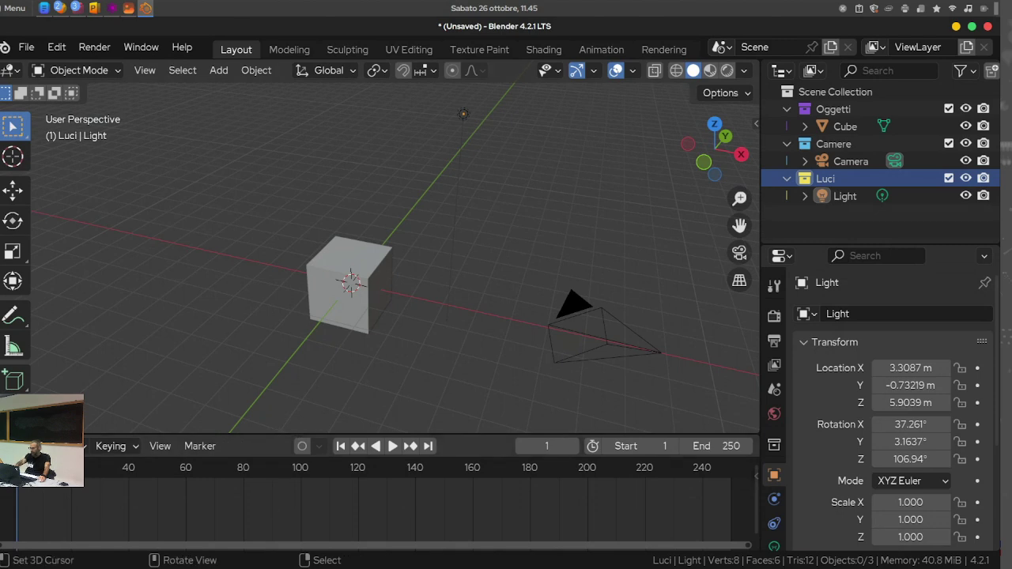
Shrink the timeline to its short height and turn the main area into the Shader Editor
click(18, 446)
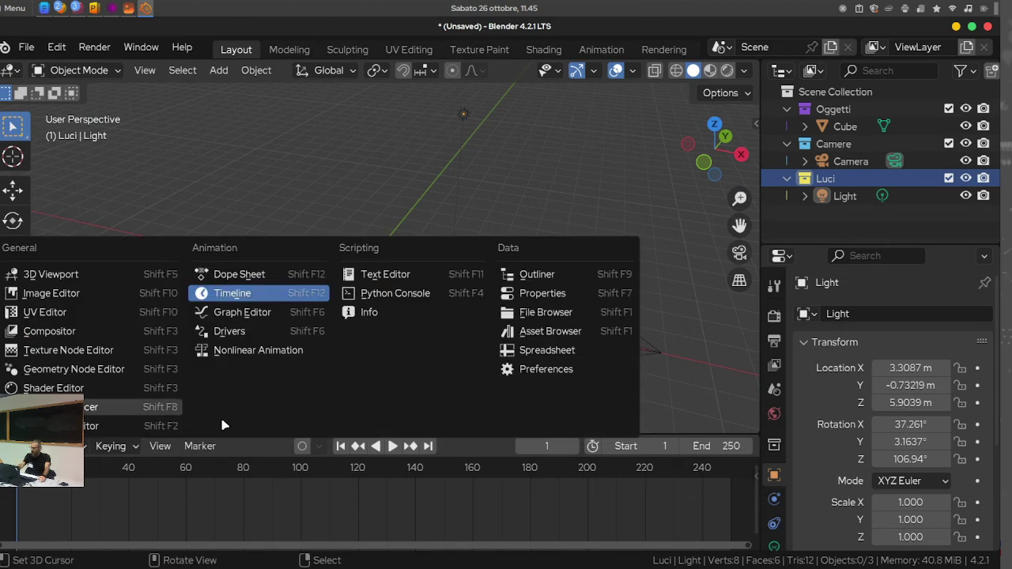
drag(322, 435, 300, 503)
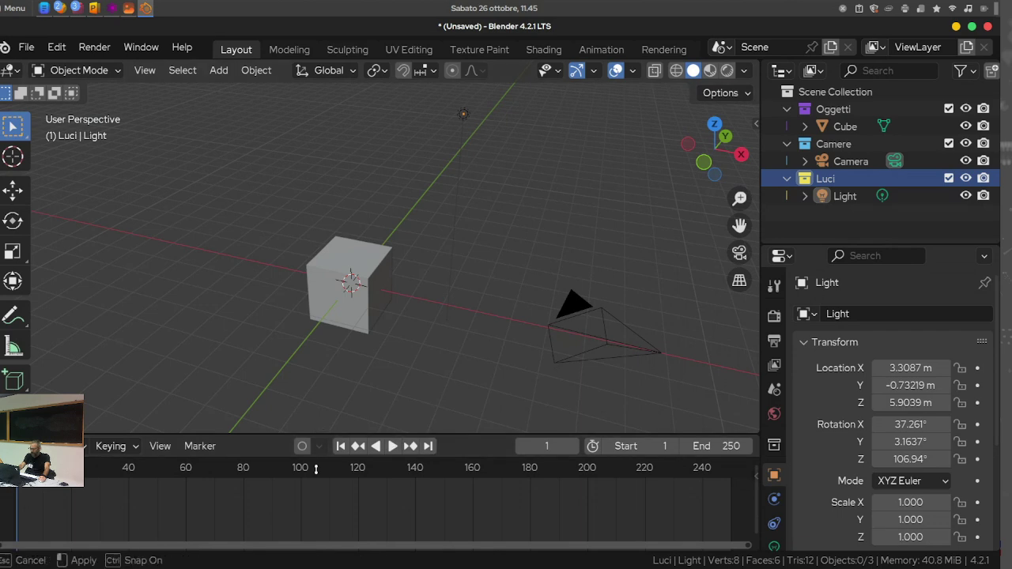
click(11, 71)
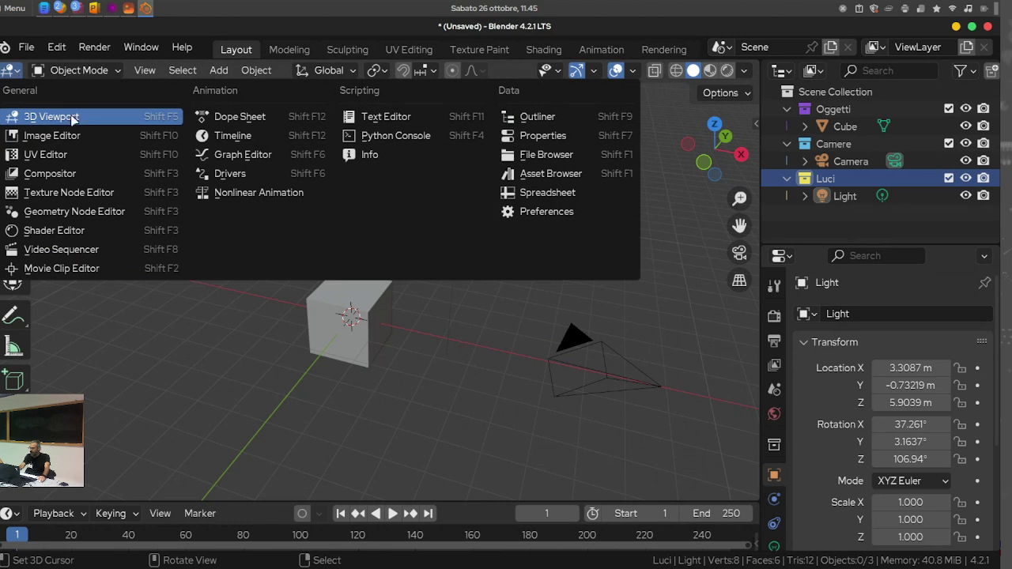
click(56, 230)
Switch the main area to the Timeline editor
click(11, 71)
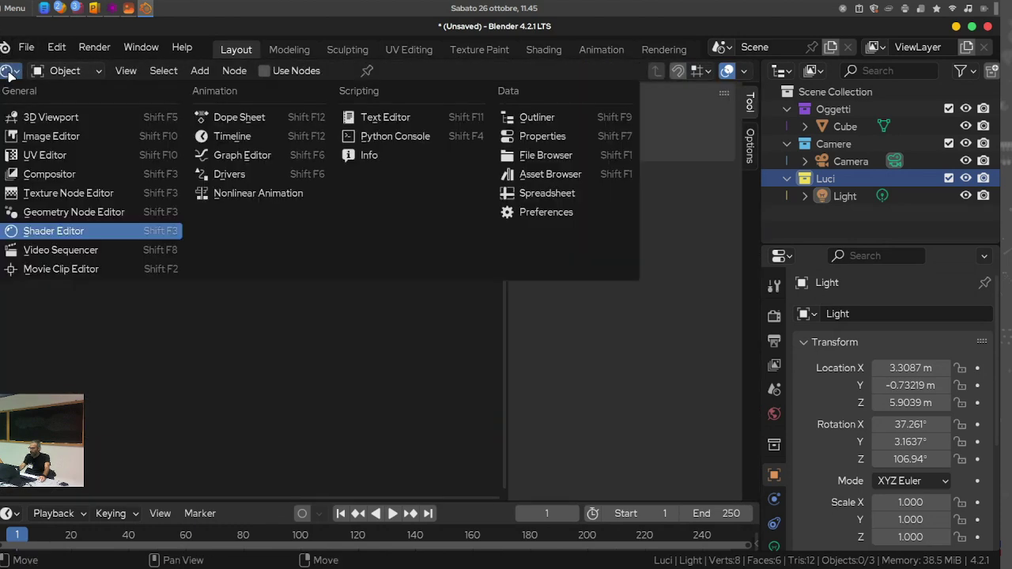
click(11, 70)
click(12, 70)
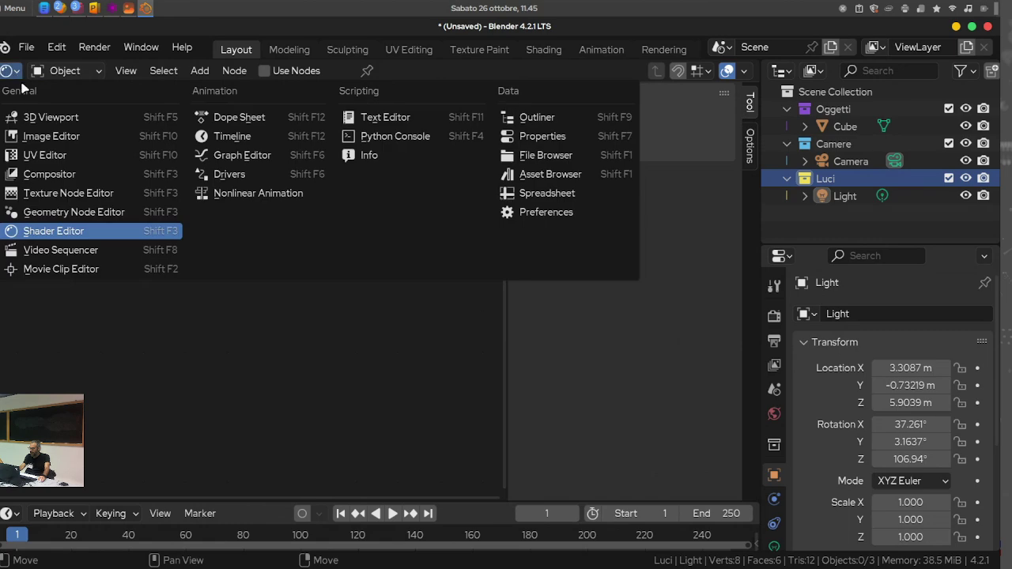
click(232, 136)
Try the Graph Editor in the main area, then restore it to the 3D Viewport
click(11, 70)
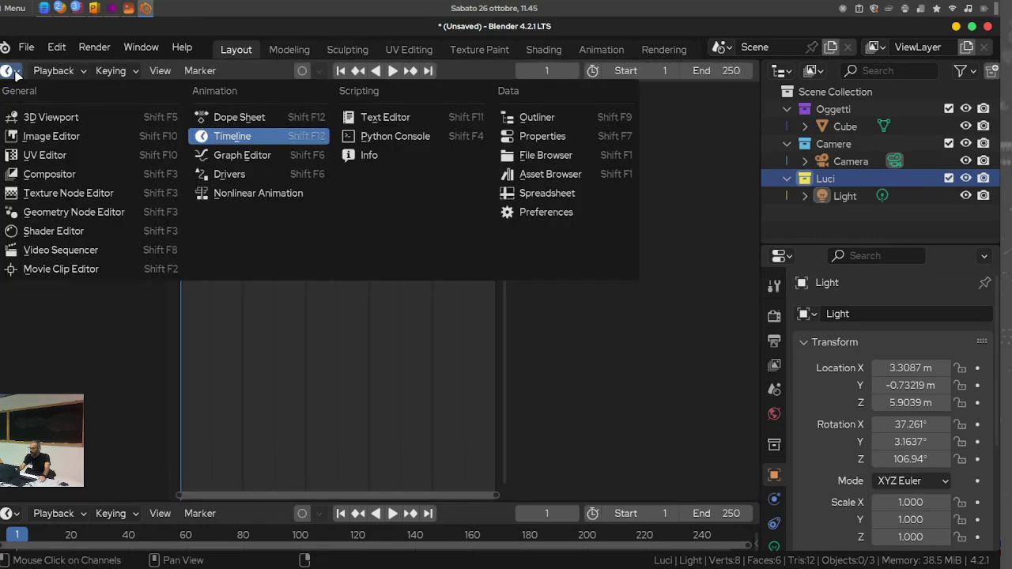
click(11, 70)
click(11, 70)
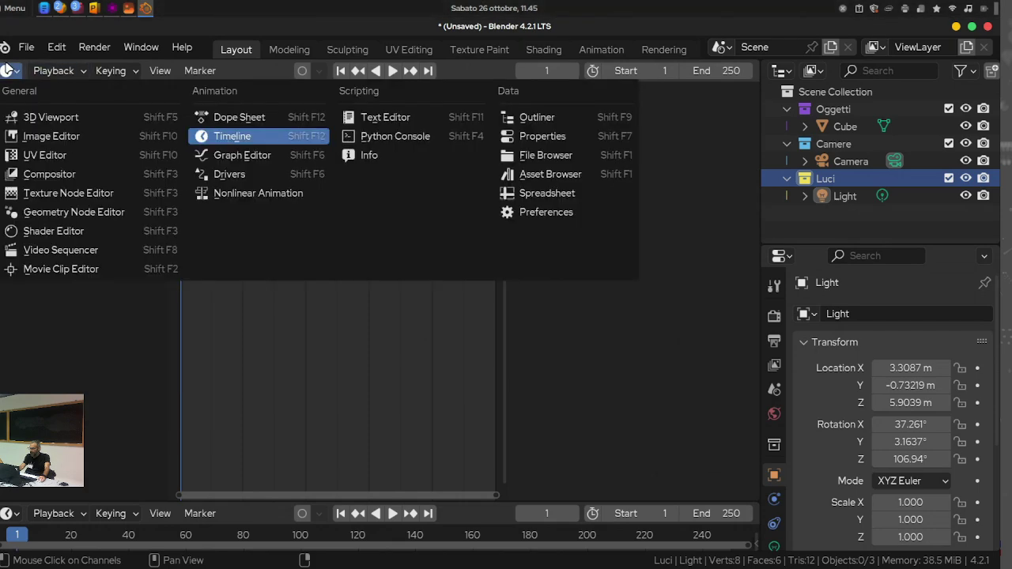
click(11, 71)
click(11, 71)
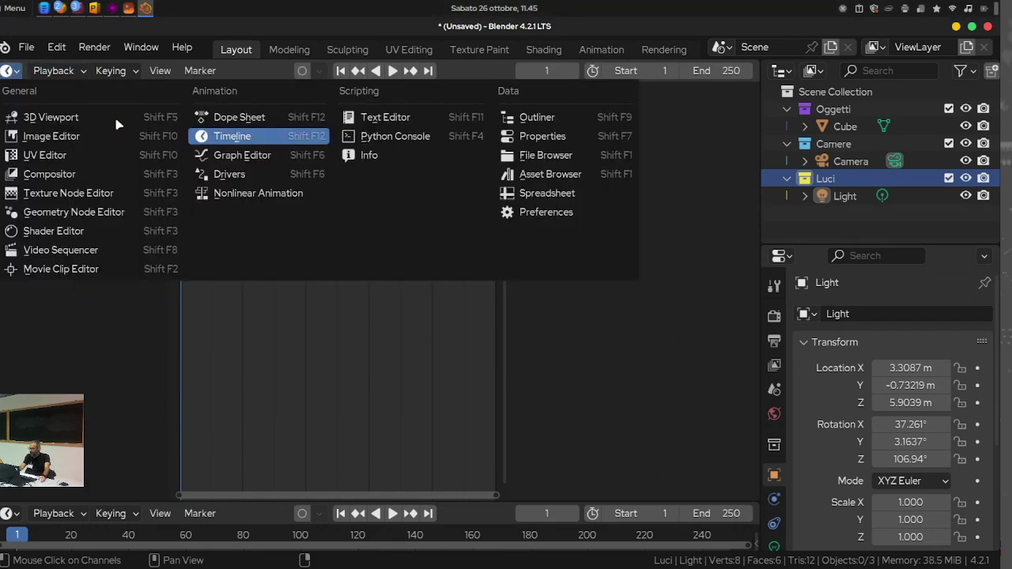
click(245, 156)
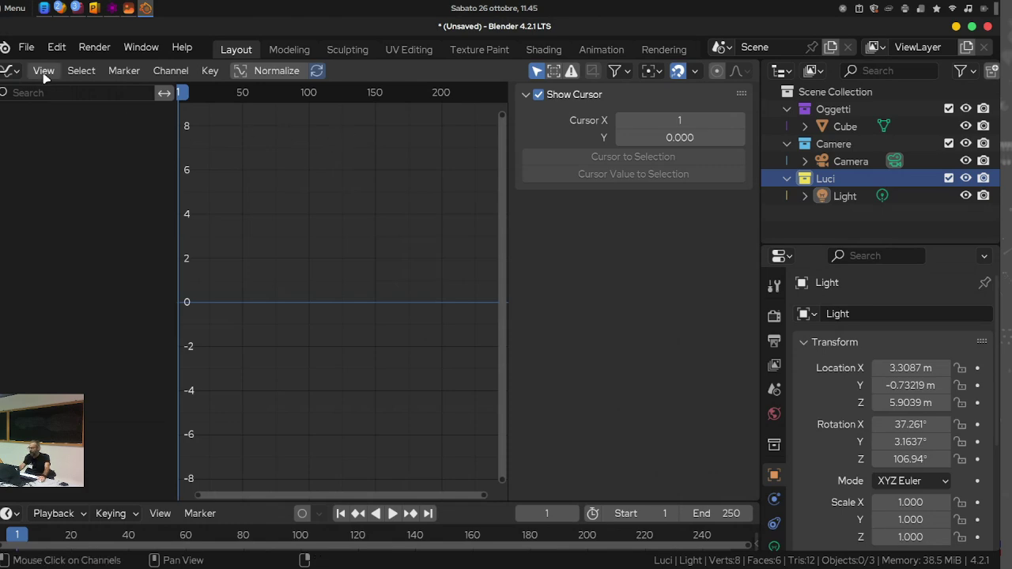
click(11, 71)
click(31, 117)
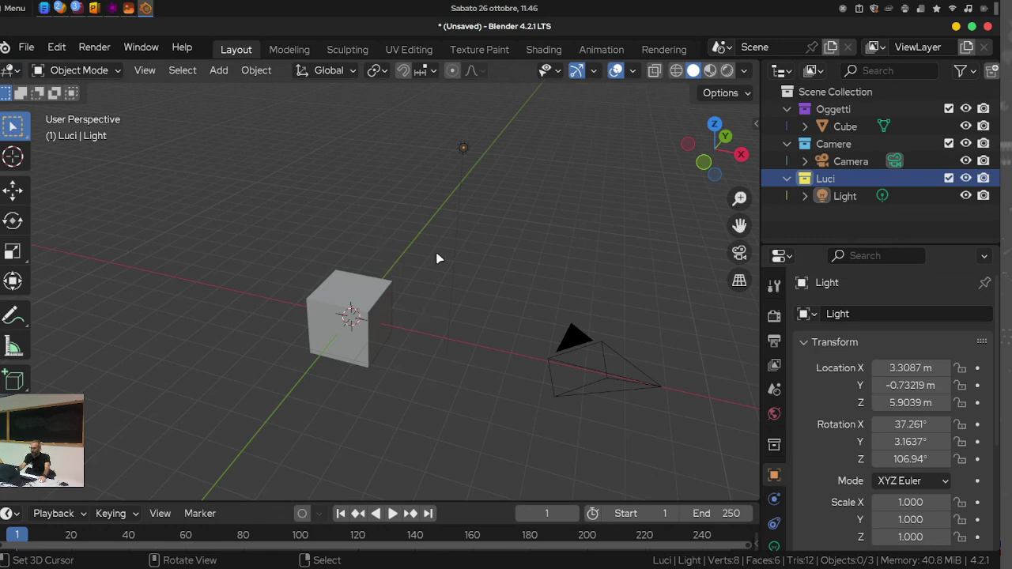
Orbit around the cube and camera from two other sides, then back toward the starting angle
mouse_move(436, 252)
middle_down()
mouse_move(284, 284)
mouse_move(553, 271)
middle_up()
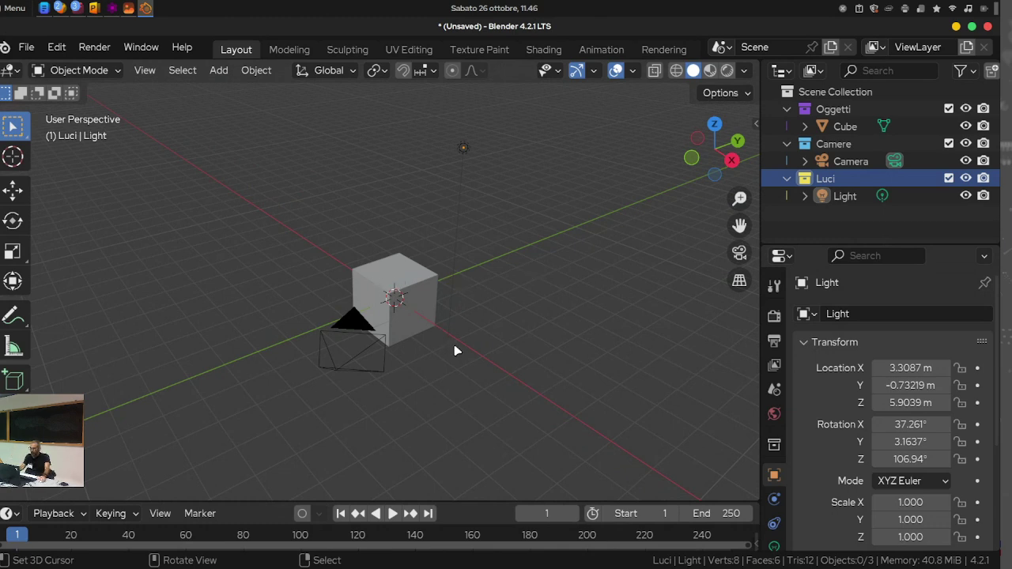
mouse_move(470, 325)
middle_down()
mouse_move(419, 340)
mouse_move(410, 300)
middle_up()
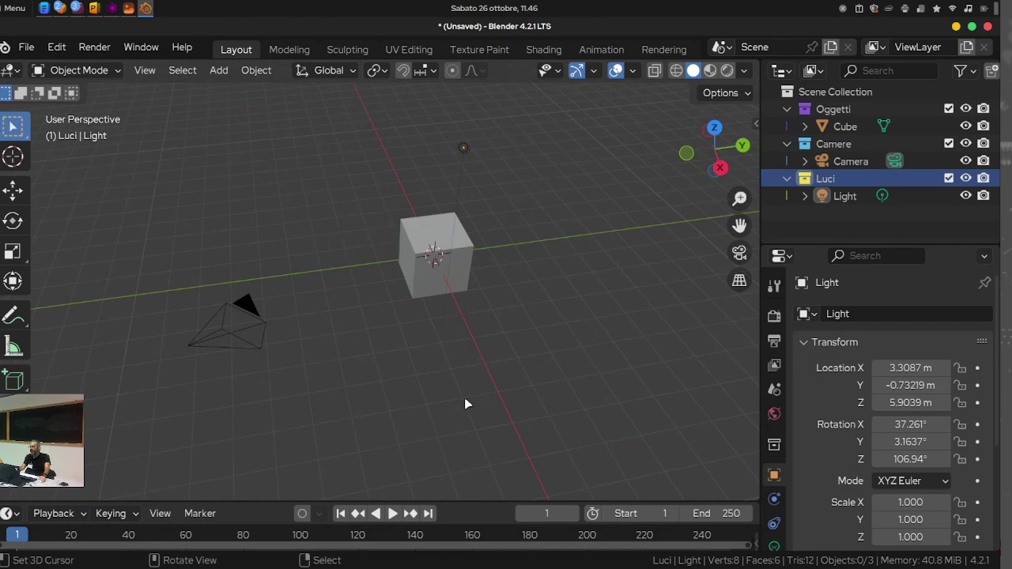
middle_drag(384, 332, 509, 292)
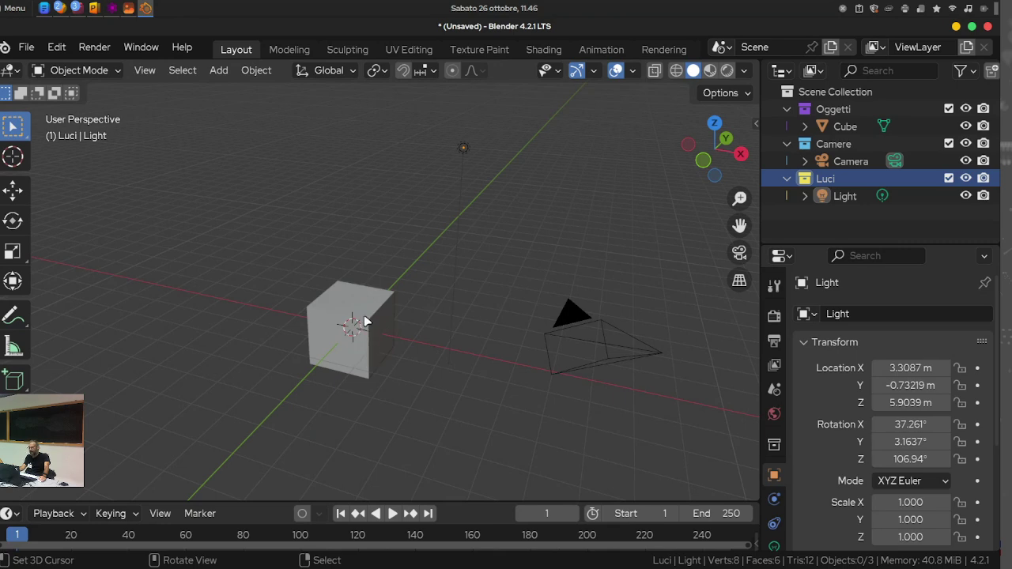
Select the cube, orbit so the camera sits behind it, and pick the Annotate tool
click(364, 288)
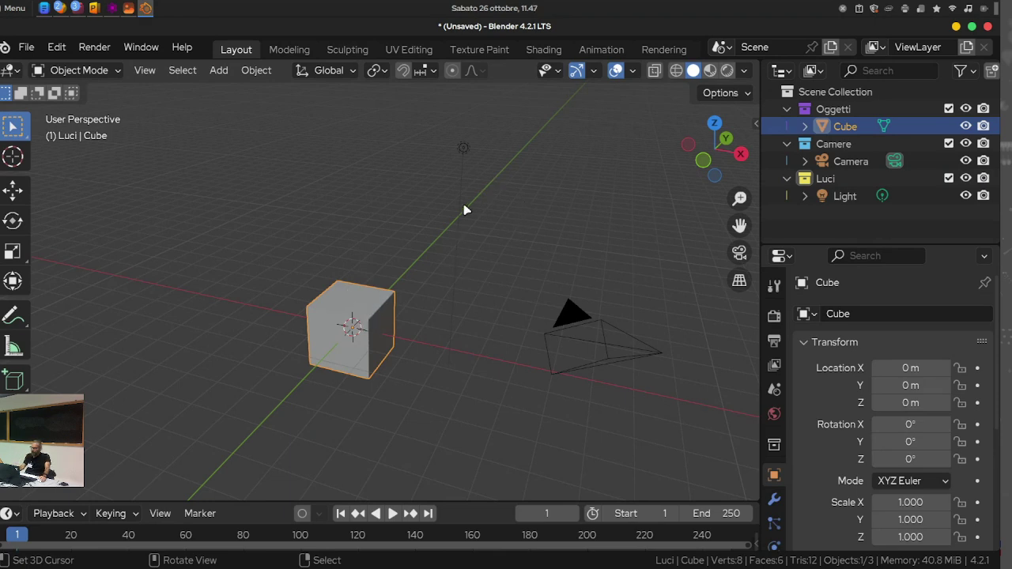
mouse_move(306, 279)
middle_down()
mouse_move(269, 282)
mouse_move(442, 290)
mouse_move(353, 210)
mouse_move(445, 296)
mouse_move(365, 290)
mouse_move(374, 307)
mouse_move(422, 261)
mouse_move(578, 251)
mouse_move(589, 235)
mouse_move(542, 235)
mouse_move(558, 219)
mouse_move(434, 255)
mouse_move(402, 300)
mouse_move(459, 293)
middle_up()
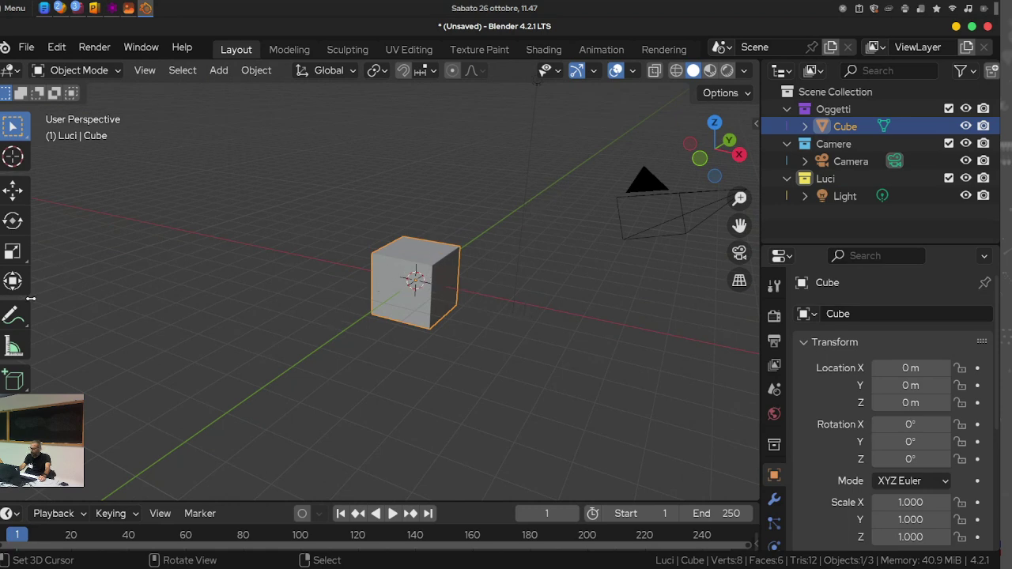
click(14, 315)
Sketch an upward arrow labelled Z plus X and Y marks around the cube, then choose Move
mouse_move(413, 277)
mouse_down()
mouse_move(421, 163)
mouse_move(441, 195)
mouse_up()
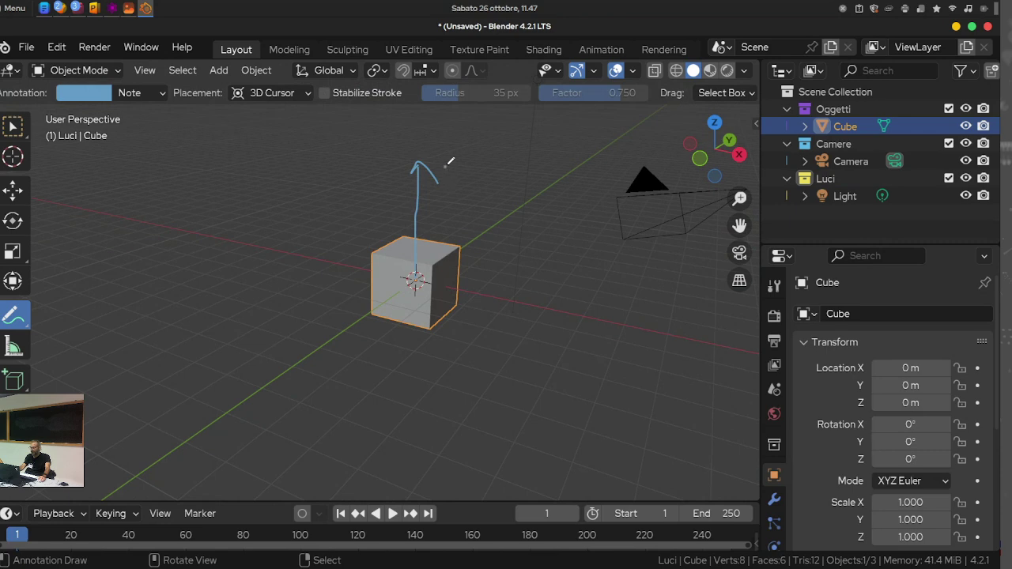
drag(444, 164, 467, 184)
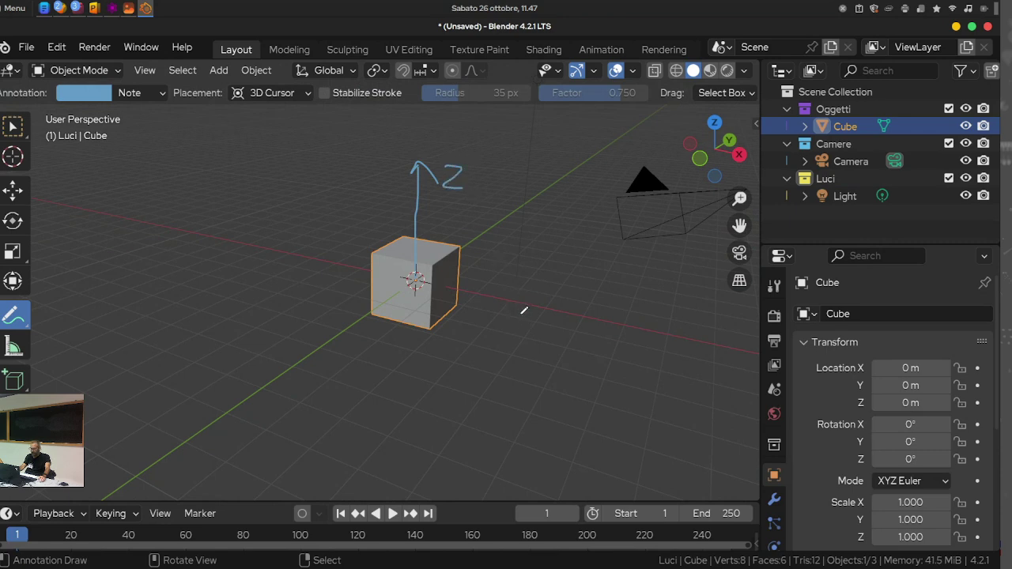
mouse_move(522, 311)
mouse_down()
mouse_move(541, 341)
mouse_move(516, 335)
mouse_up()
mouse_move(496, 227)
mouse_down()
mouse_move(507, 226)
mouse_move(510, 248)
mouse_up()
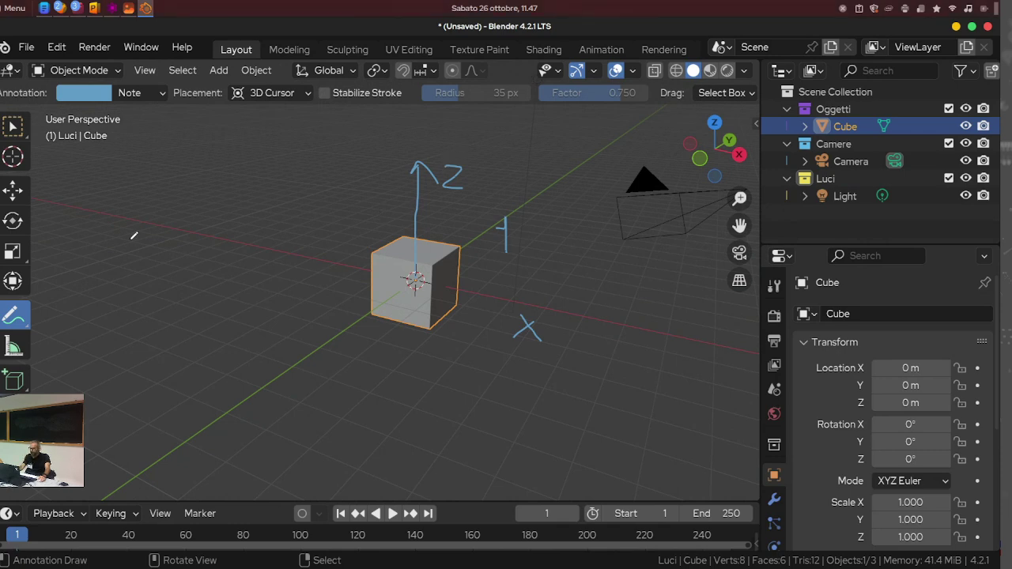
click(12, 190)
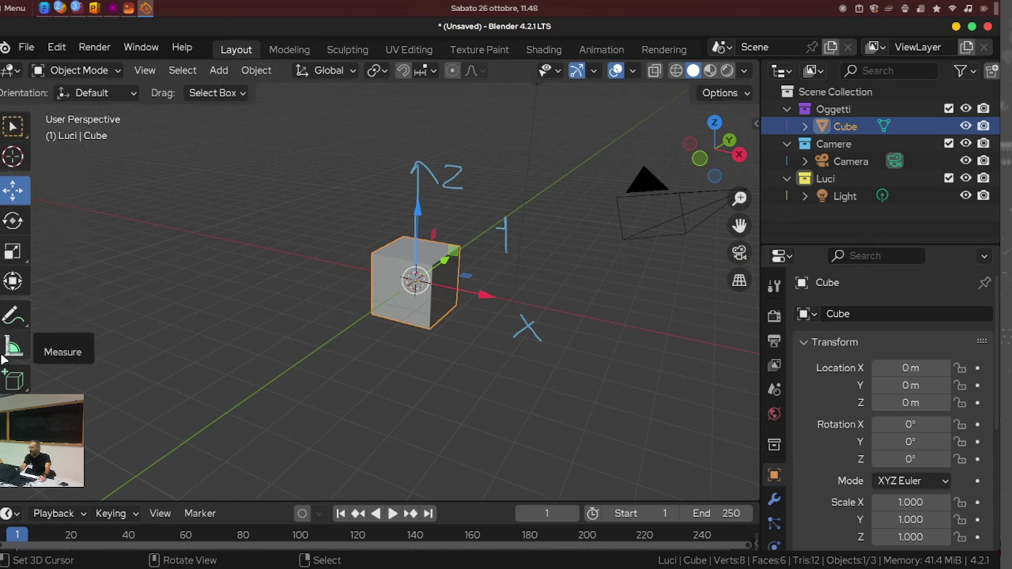
mouse_move(13, 346)
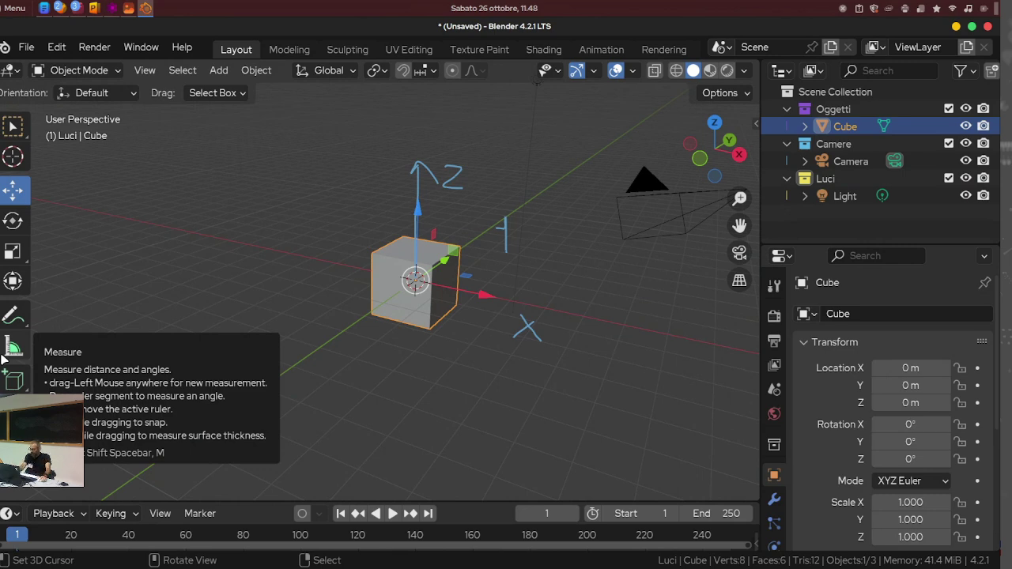
key(t)
key(t)
key(t)
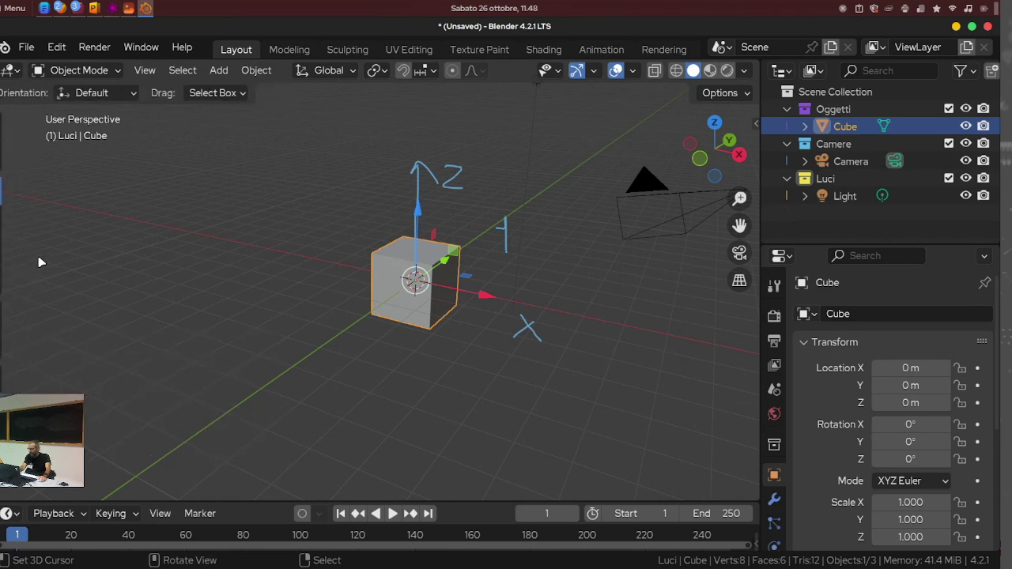
key(t)
key(t)
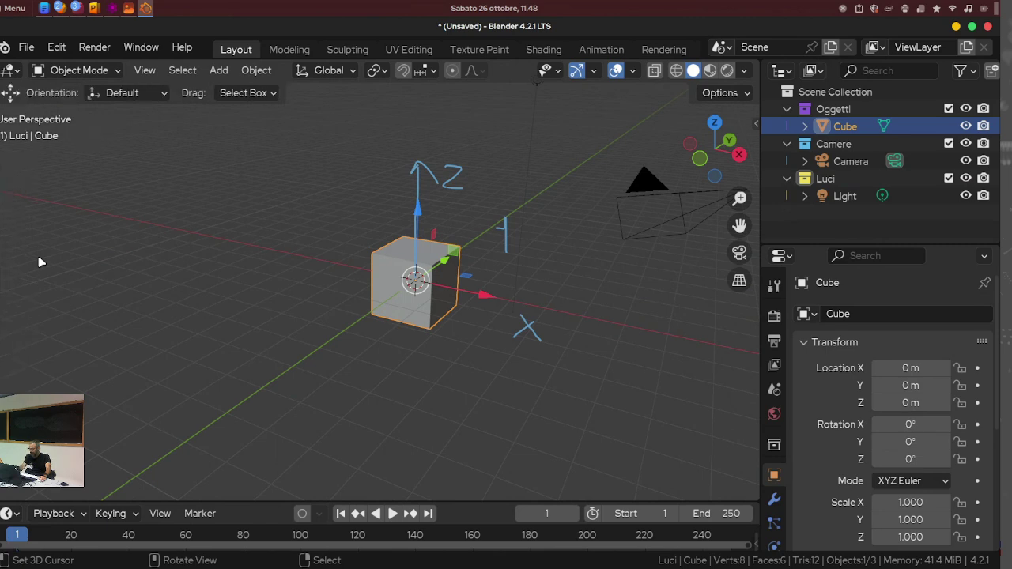
key(t)
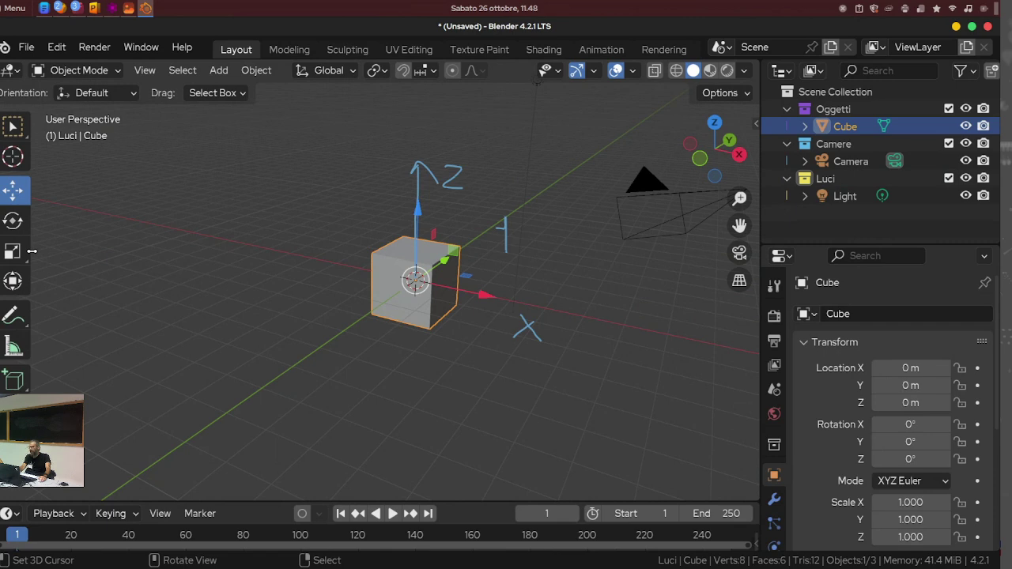
mouse_move(31, 251)
mouse_down()
mouse_move(0, 244)
mouse_move(24, 254)
mouse_up()
key(n)
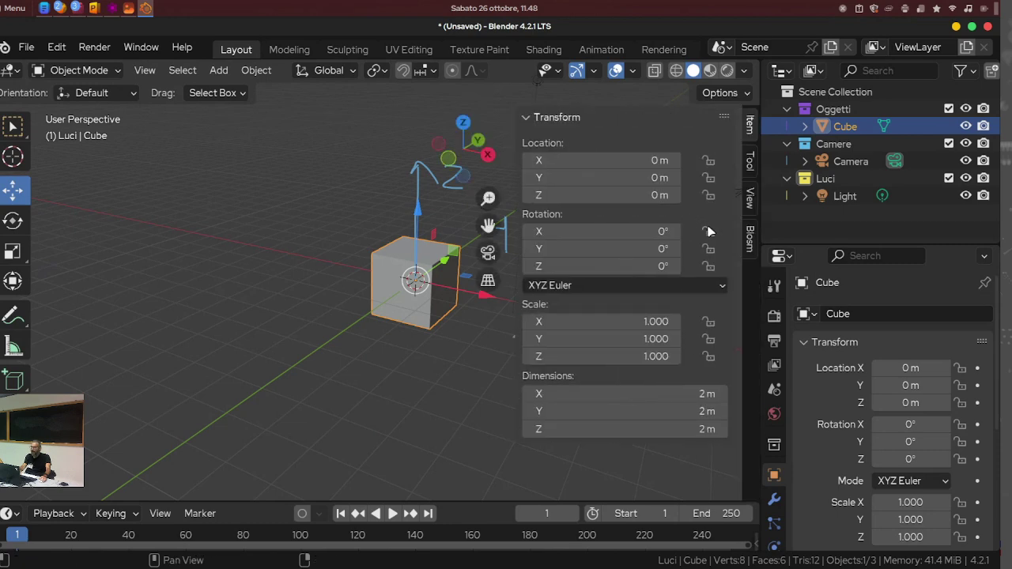
key(n)
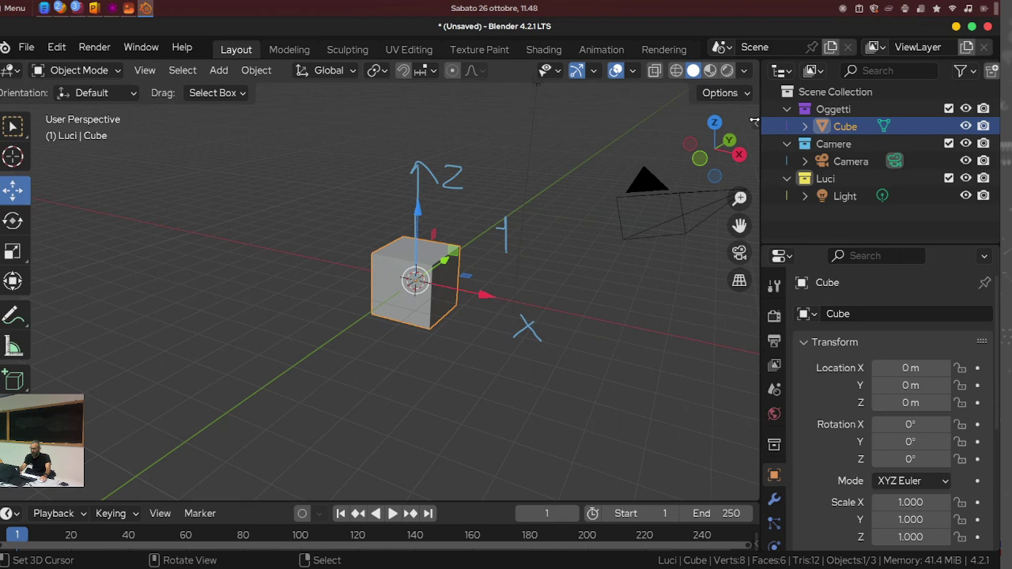
click(754, 123)
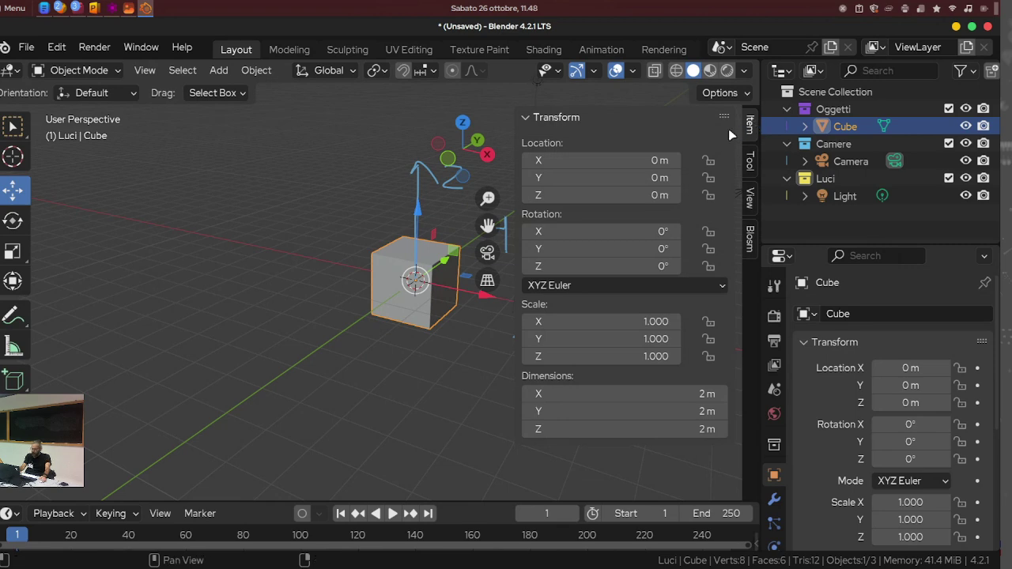
key(n)
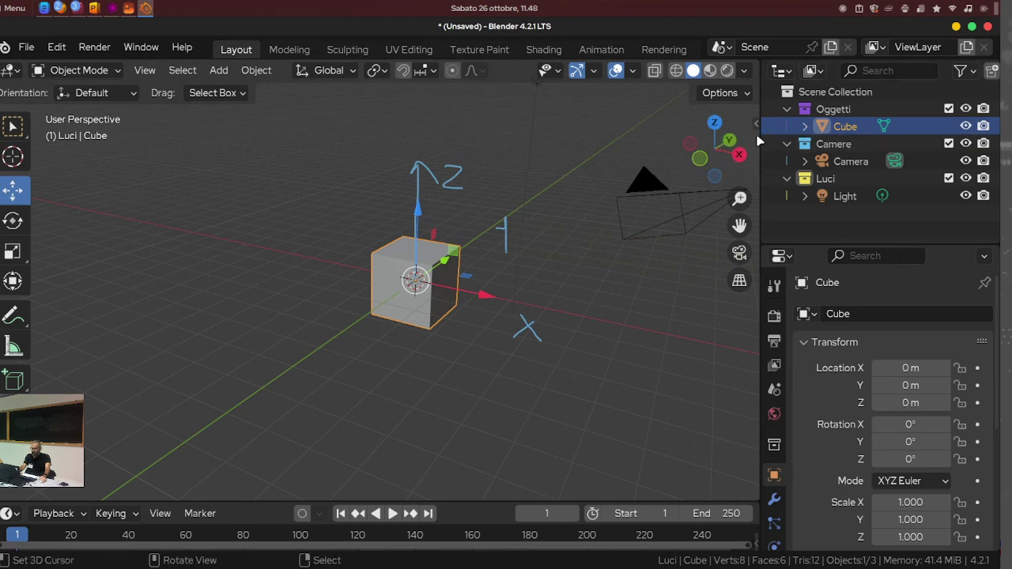
click(757, 125)
key(n)
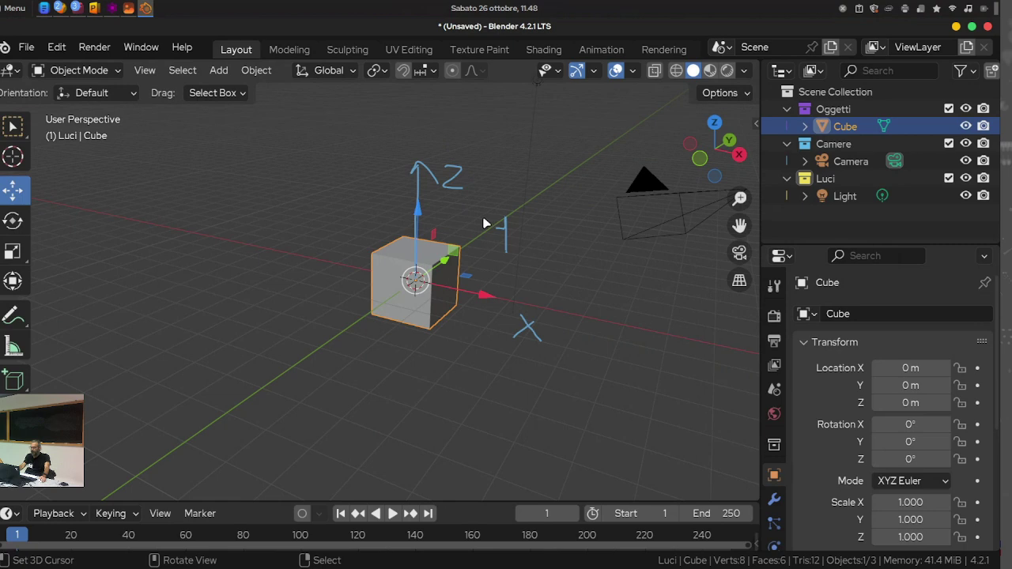
Cycle through Top, Front and Back Orthographic with the navigation gizmo, ending on Back
mouse_move(485, 224)
middle_down()
mouse_move(480, 245)
mouse_move(317, 274)
mouse_move(261, 269)
mouse_move(419, 304)
mouse_move(327, 237)
mouse_move(343, 227)
mouse_move(368, 295)
mouse_move(434, 316)
mouse_move(620, 276)
middle_up()
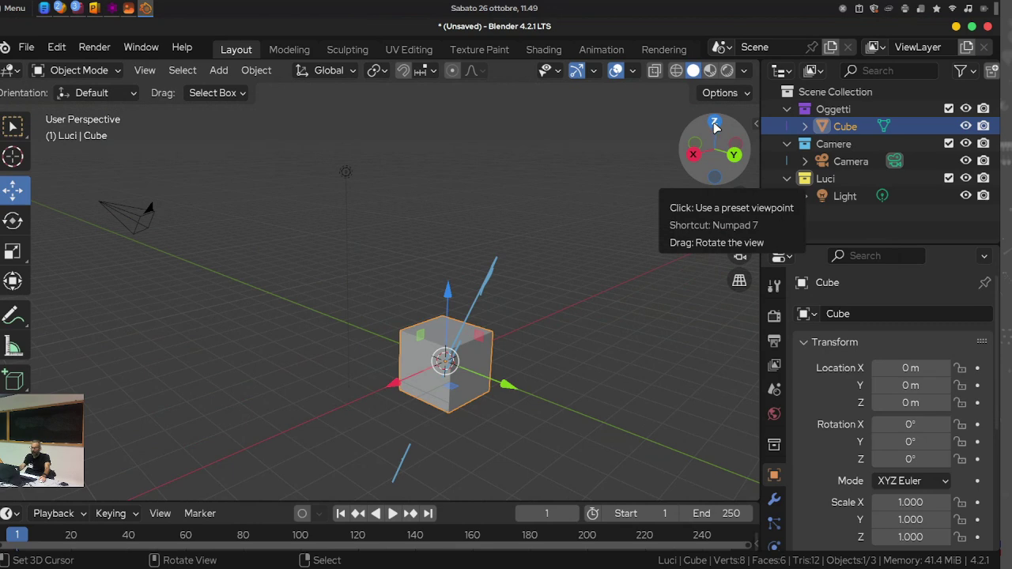
click(714, 125)
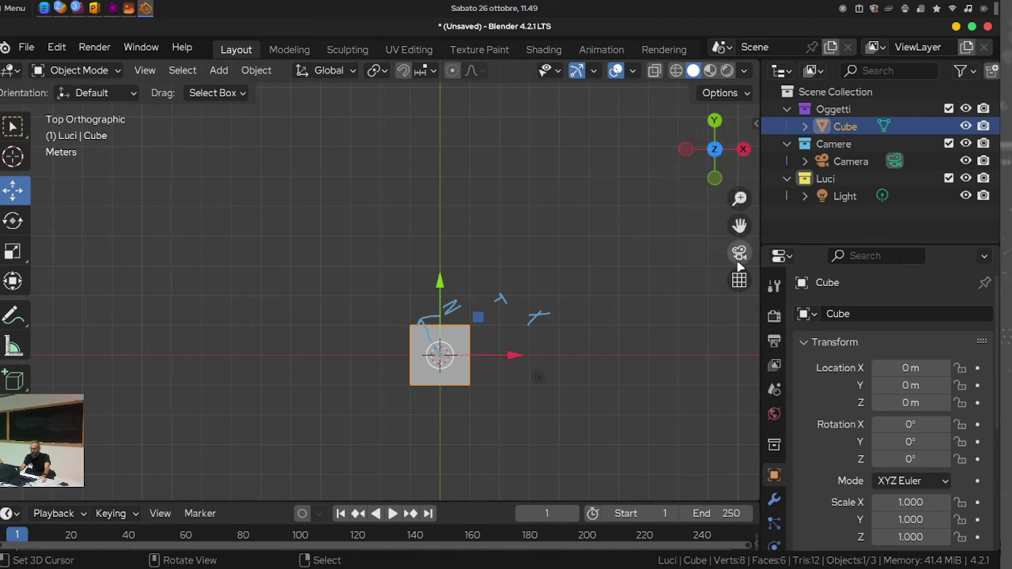
middle_drag(496, 316, 506, 237)
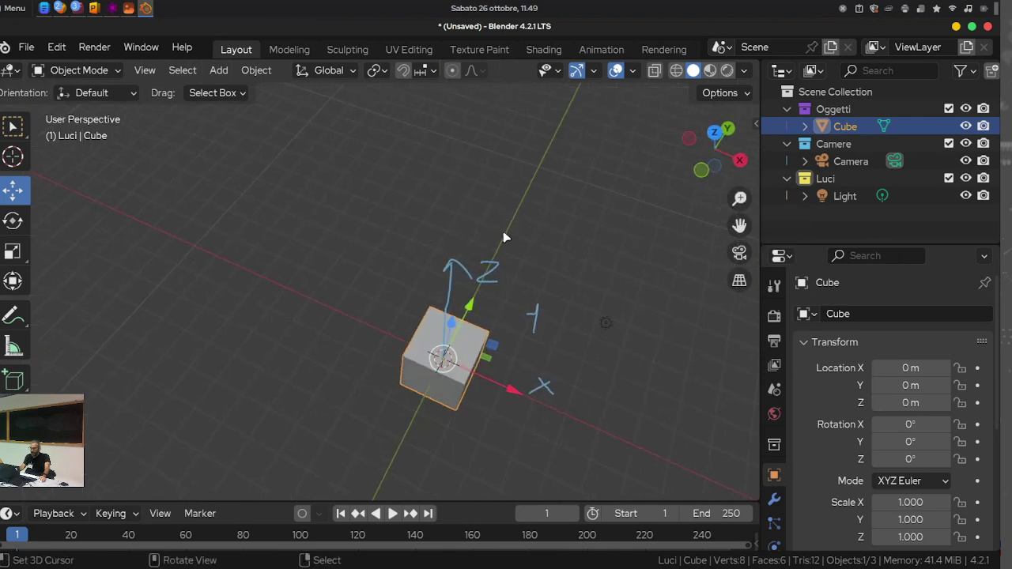
click(715, 134)
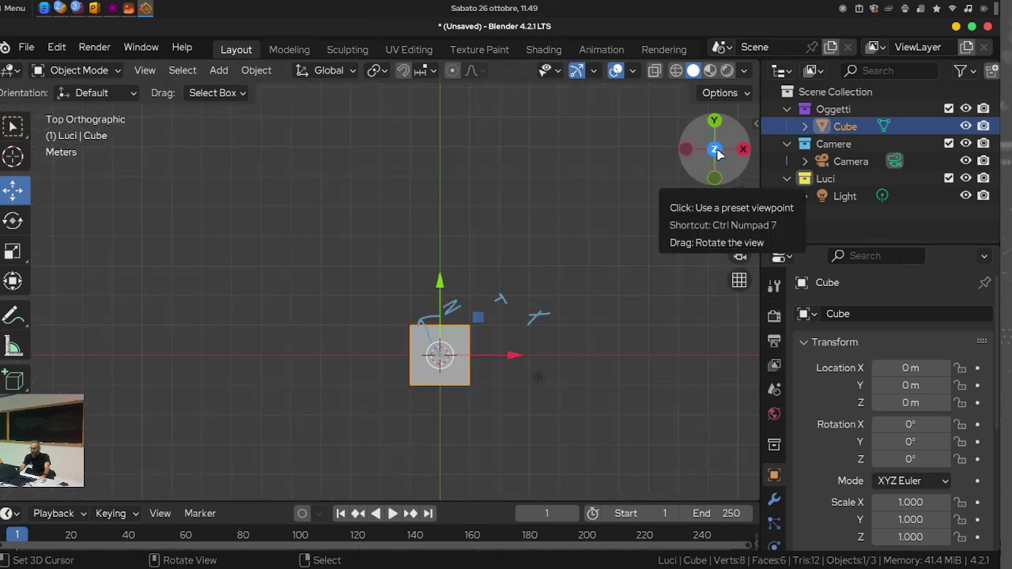
drag(714, 151, 574, 269)
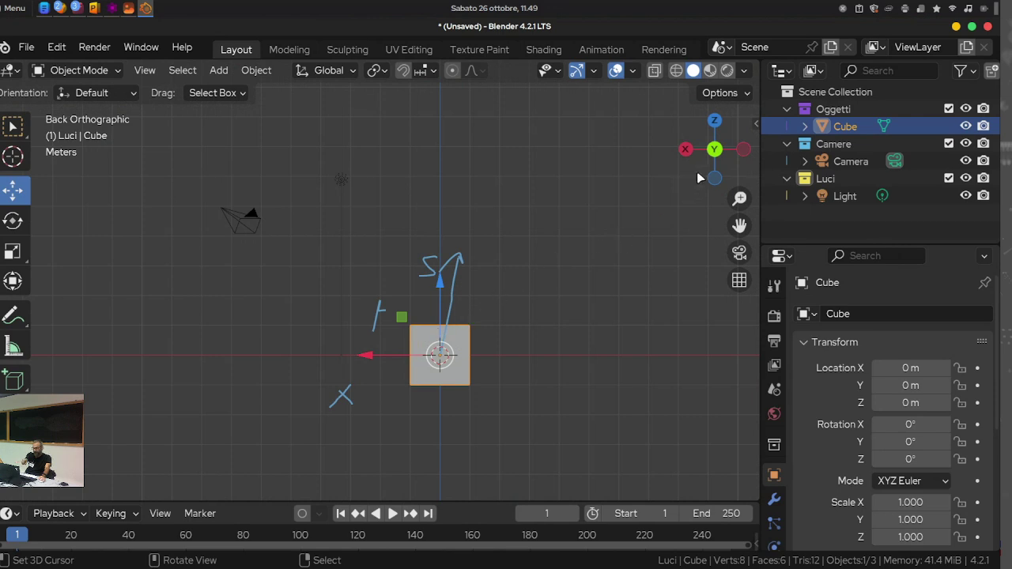
click(714, 149)
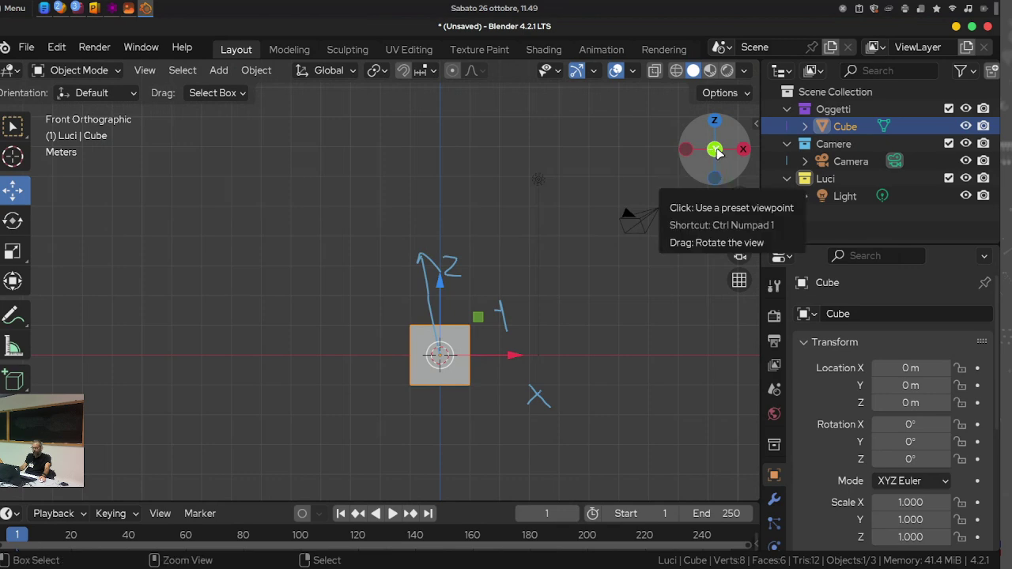
click(713, 149)
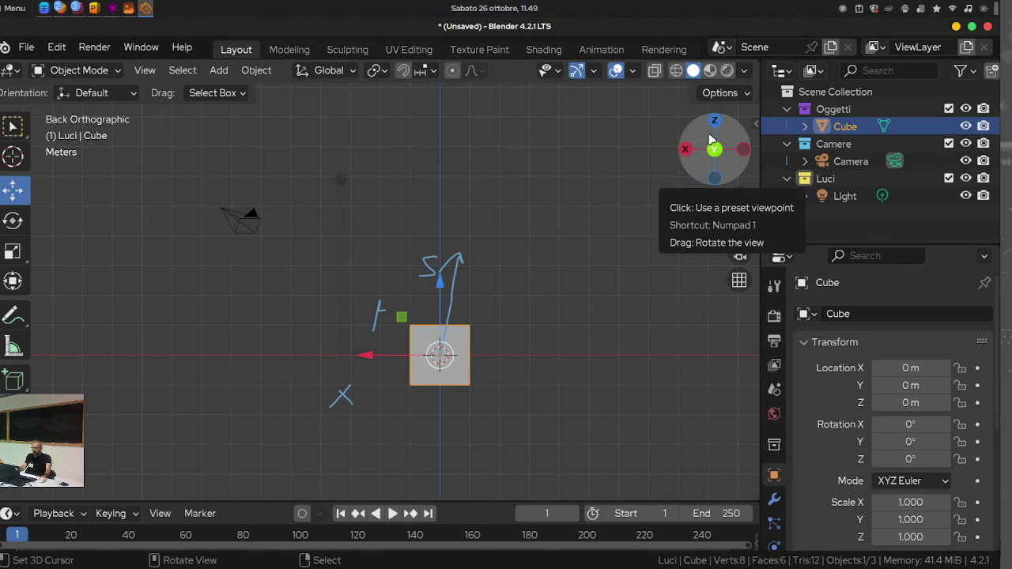
Orbit freely around the annotated cube in User Perspective, zooming in and back out
mouse_move(710, 141)
mouse_down()
mouse_move(700, 142)
mouse_move(735, 144)
mouse_move(715, 158)
mouse_move(735, 151)
mouse_up()
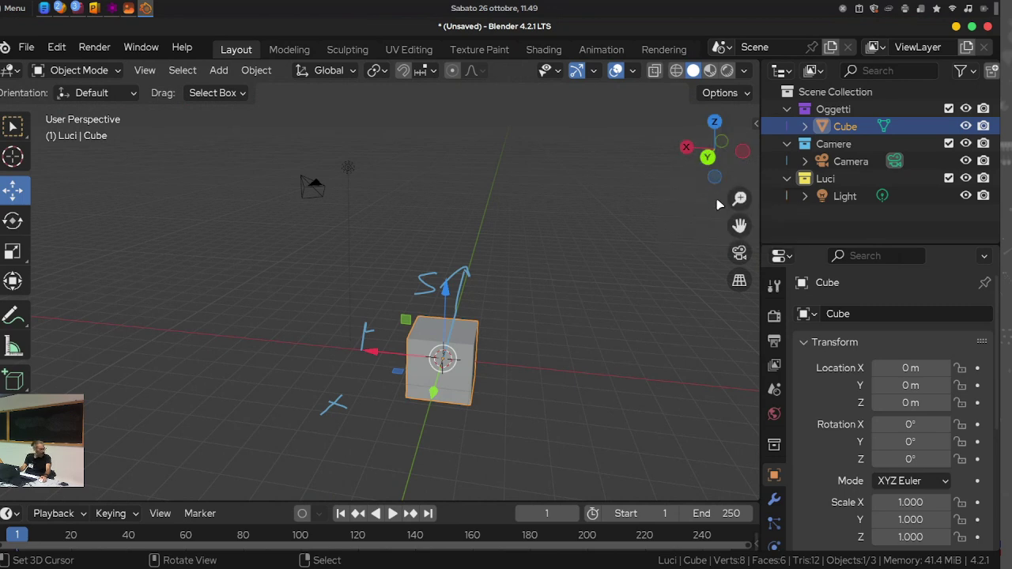
mouse_move(585, 226)
middle_down()
mouse_move(600, 244)
mouse_move(501, 219)
mouse_move(533, 283)
mouse_move(529, 240)
mouse_move(510, 233)
middle_up()
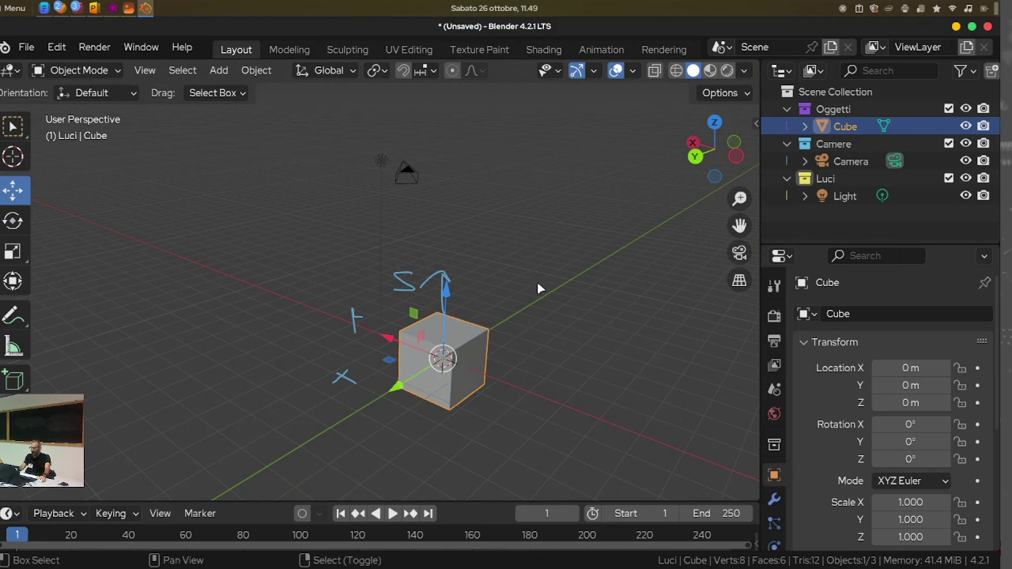
middle_drag(538, 287, 517, 229)
middle_drag(422, 332, 460, 326)
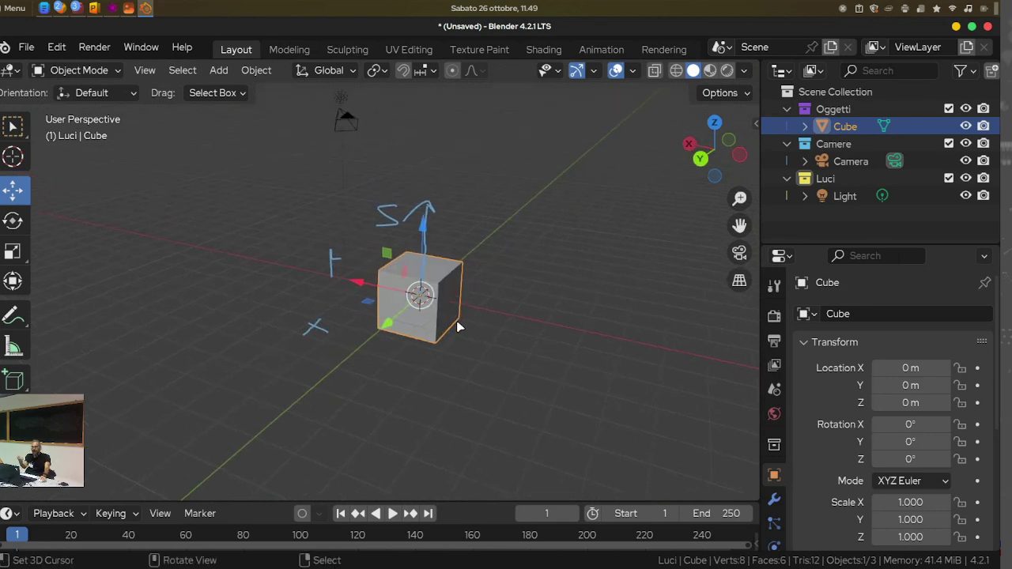
mouse_move(503, 318)
middle_down()
mouse_move(309, 309)
mouse_move(635, 260)
middle_up()
drag(730, 200, 735, 199)
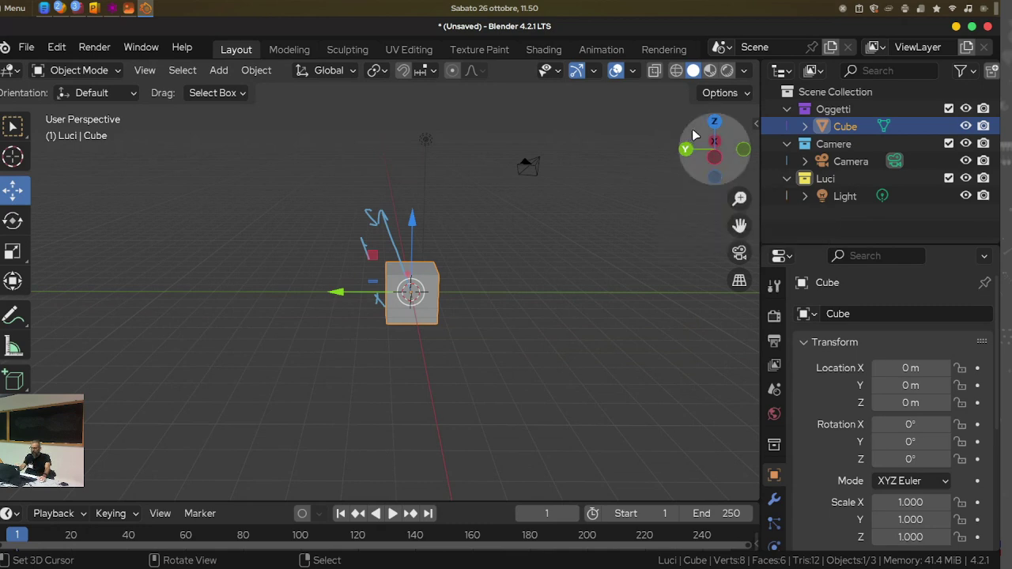
drag(694, 135, 714, 172)
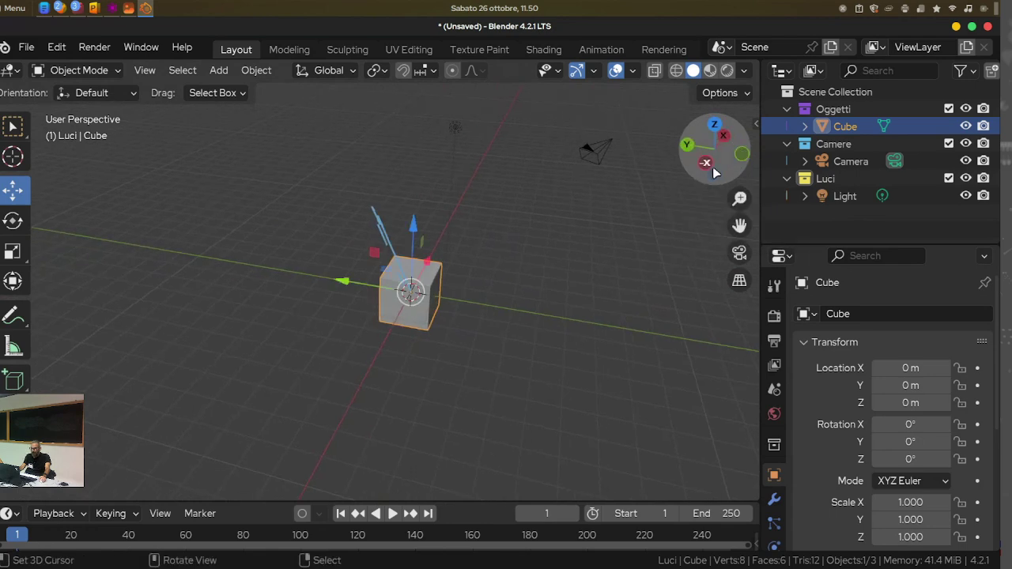
Snap to the left view, rotate back into perspective, then zoom in and pan the cube right
click(712, 163)
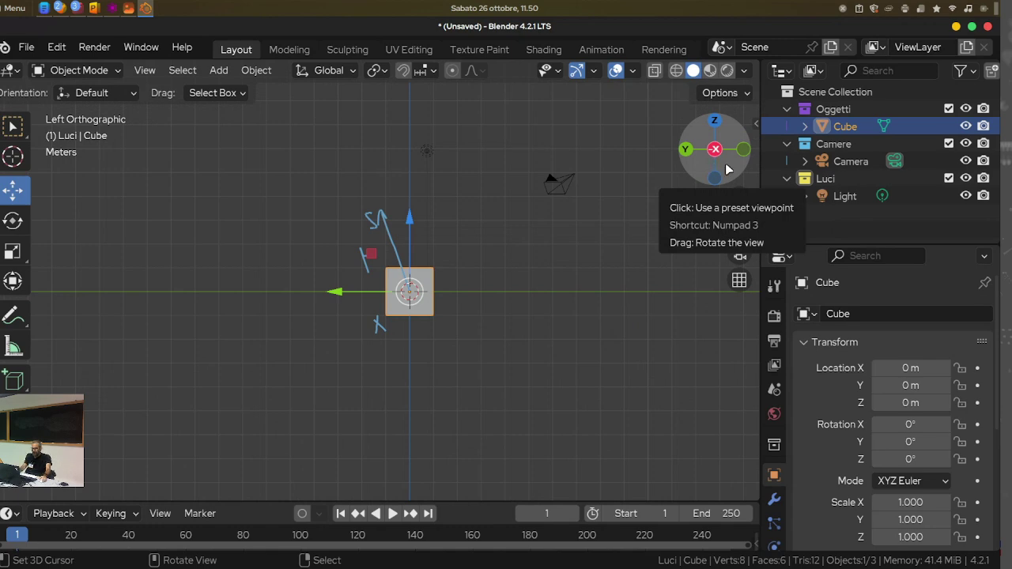
mouse_move(721, 139)
mouse_down()
mouse_move(700, 135)
mouse_move(712, 146)
mouse_up()
drag(738, 198, 739, 209)
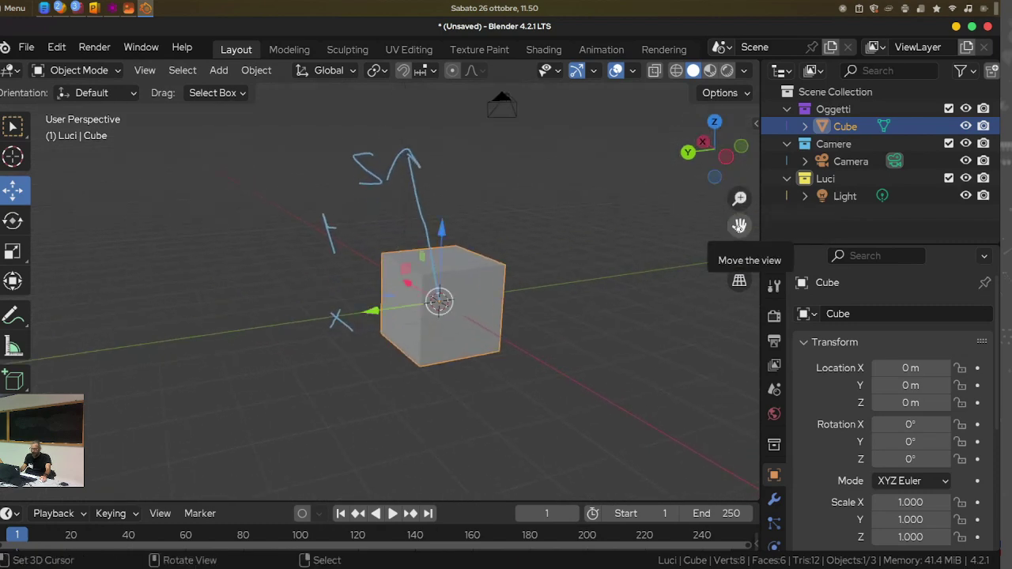
mouse_move(739, 225)
mouse_down()
mouse_move(814, 223)
mouse_move(743, 226)
mouse_up()
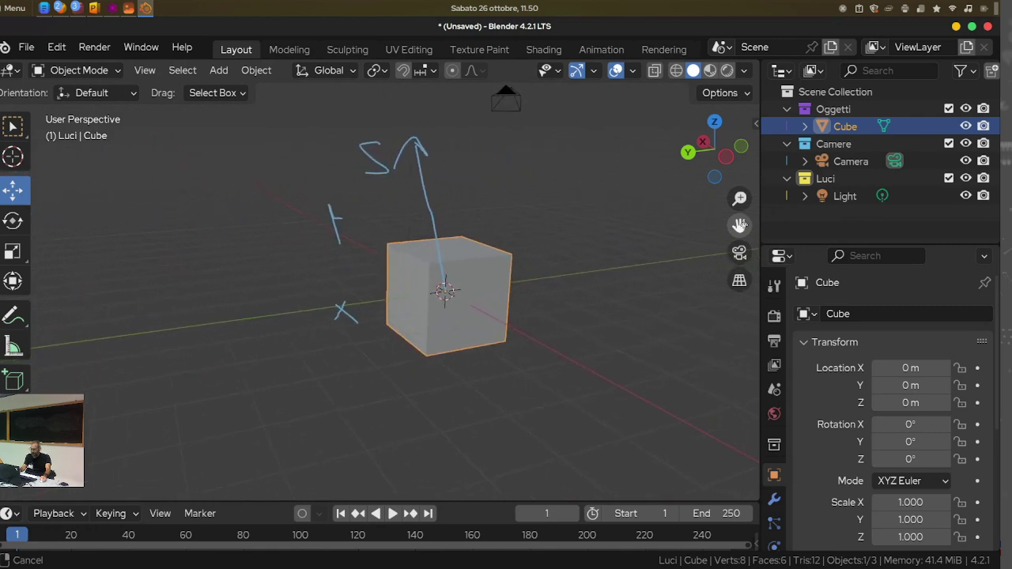
View the annotated cube through the scene camera, orbit away briefly, then return to Camera Perspective
click(739, 253)
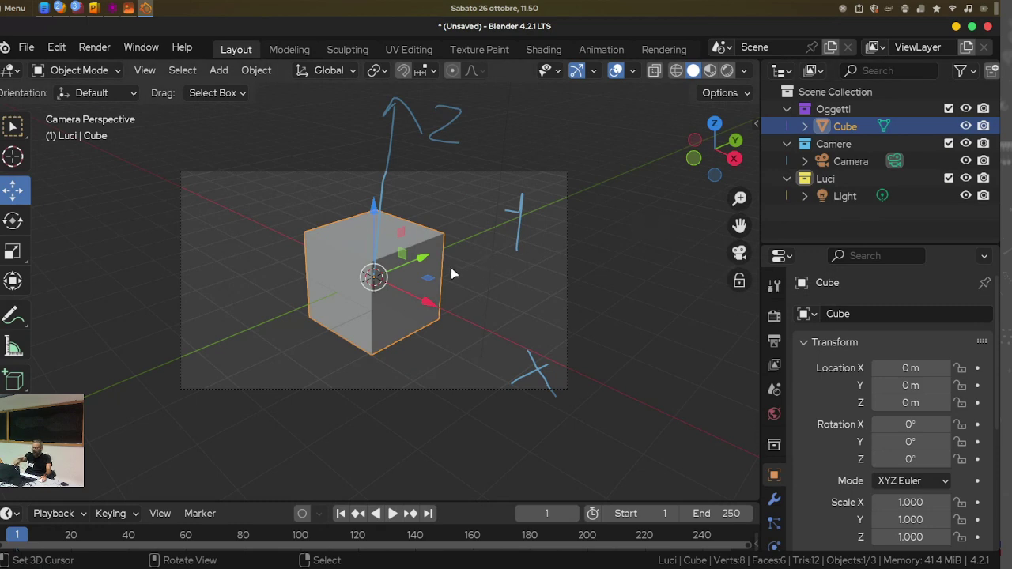
click(739, 254)
click(739, 253)
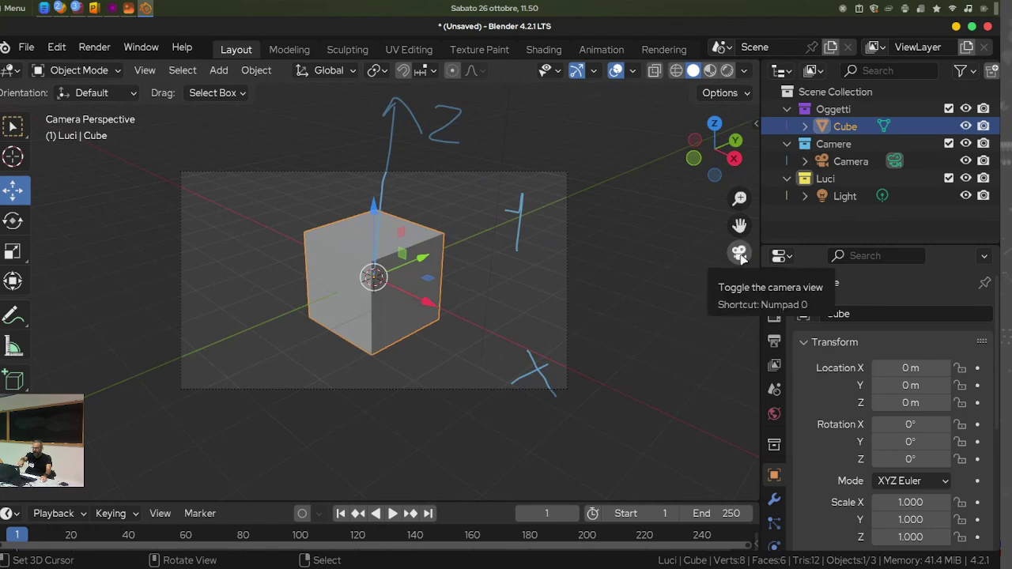
click(739, 255)
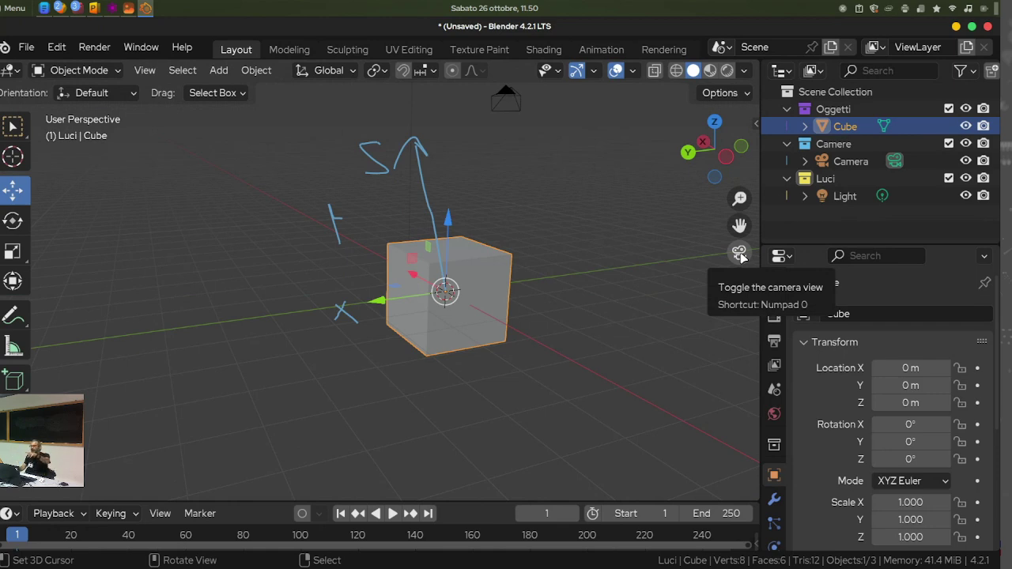
middle_drag(684, 283, 671, 334)
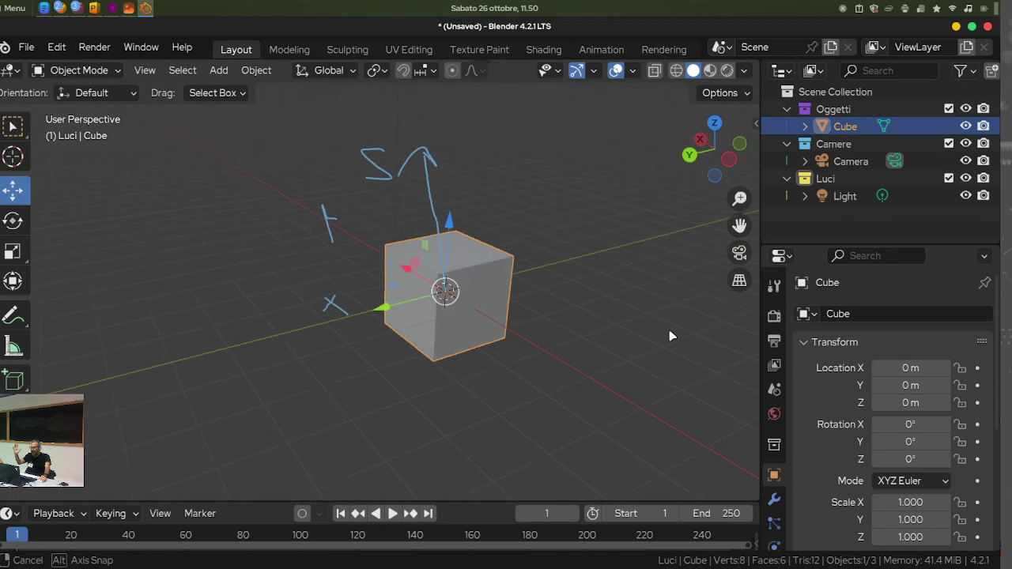
click(738, 252)
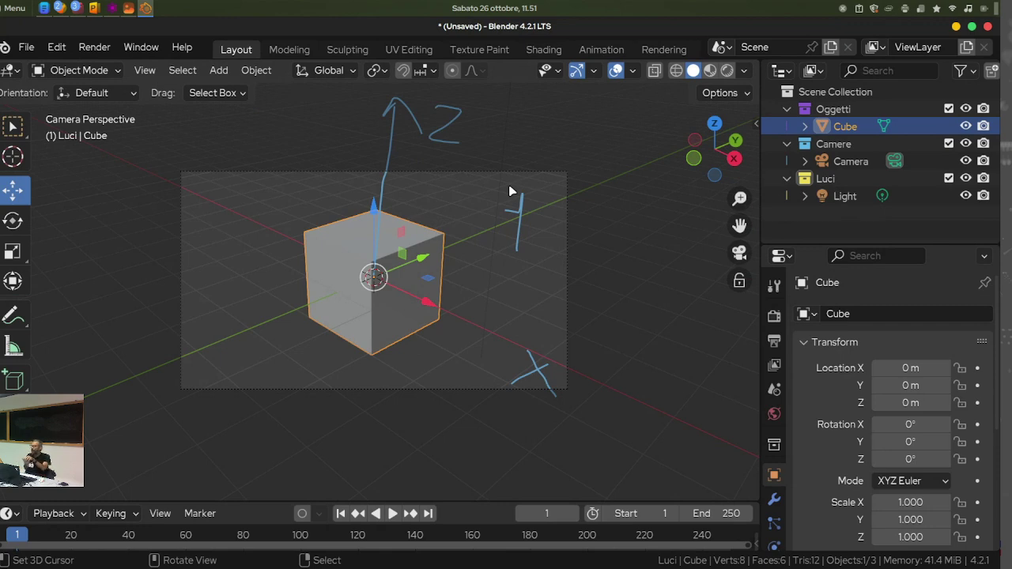
click(94, 49)
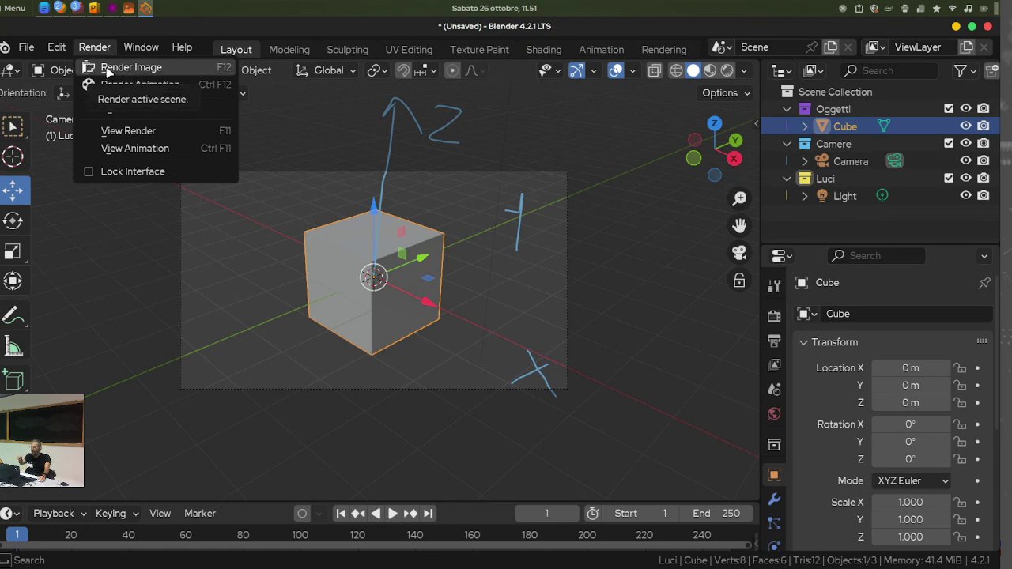
click(108, 71)
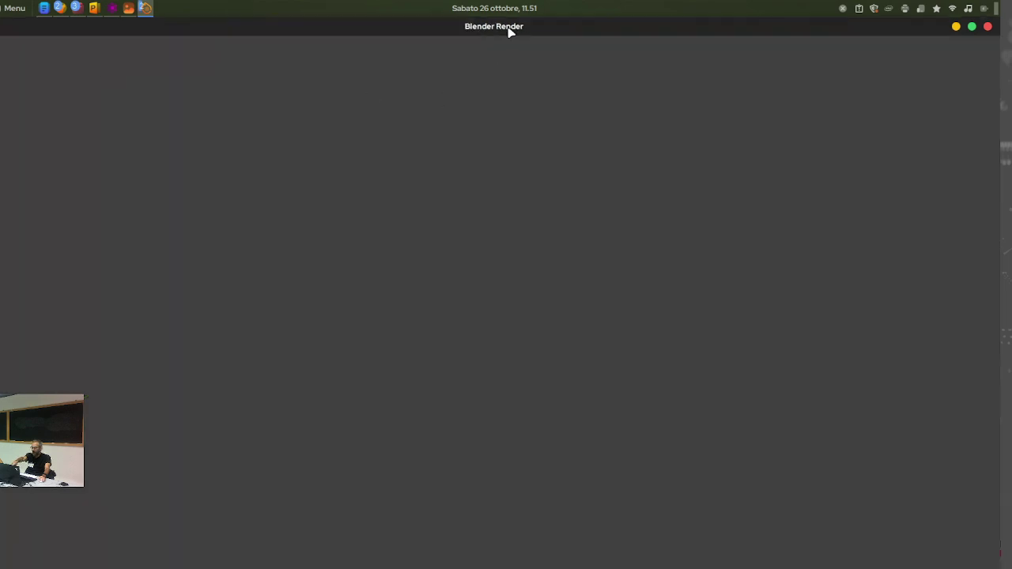
double_click(508, 29)
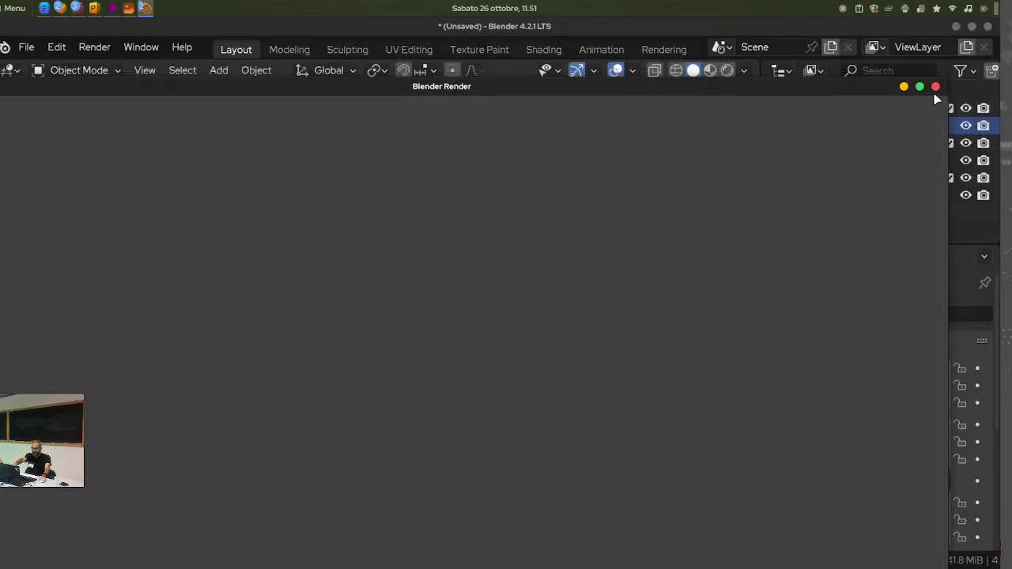
click(936, 87)
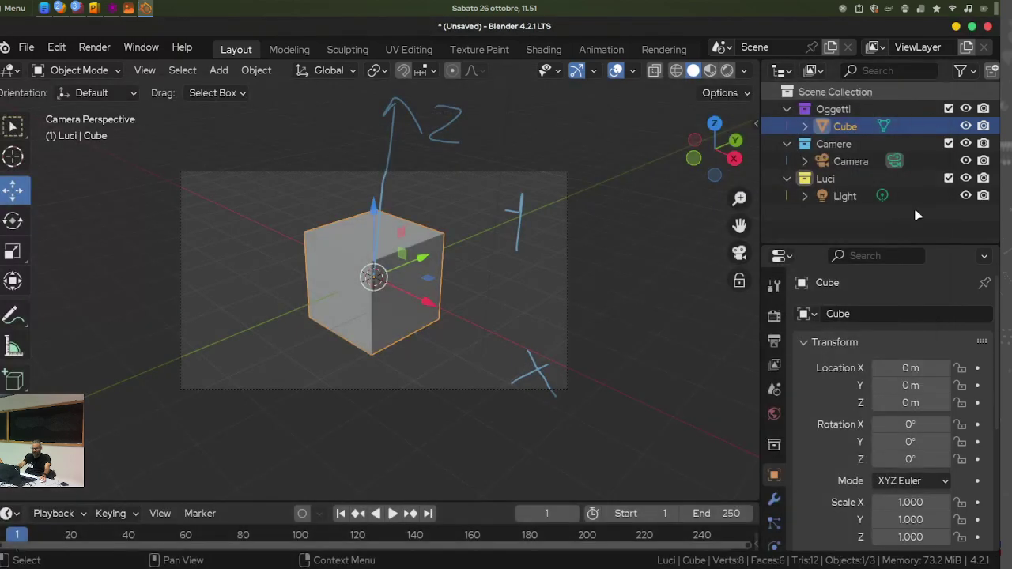
Set the render engine to Cycles with GPU Compute as the device
click(774, 318)
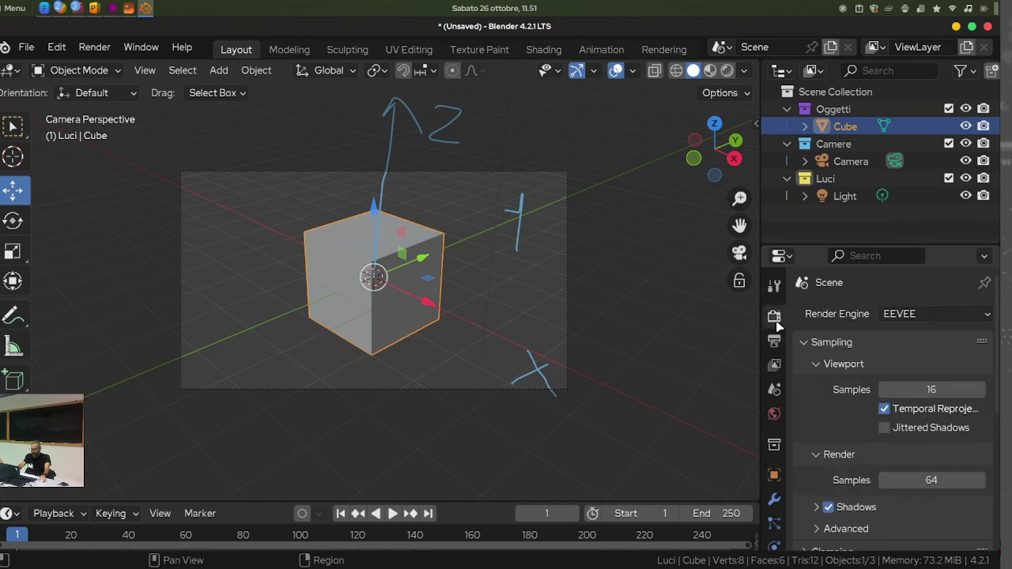
click(901, 314)
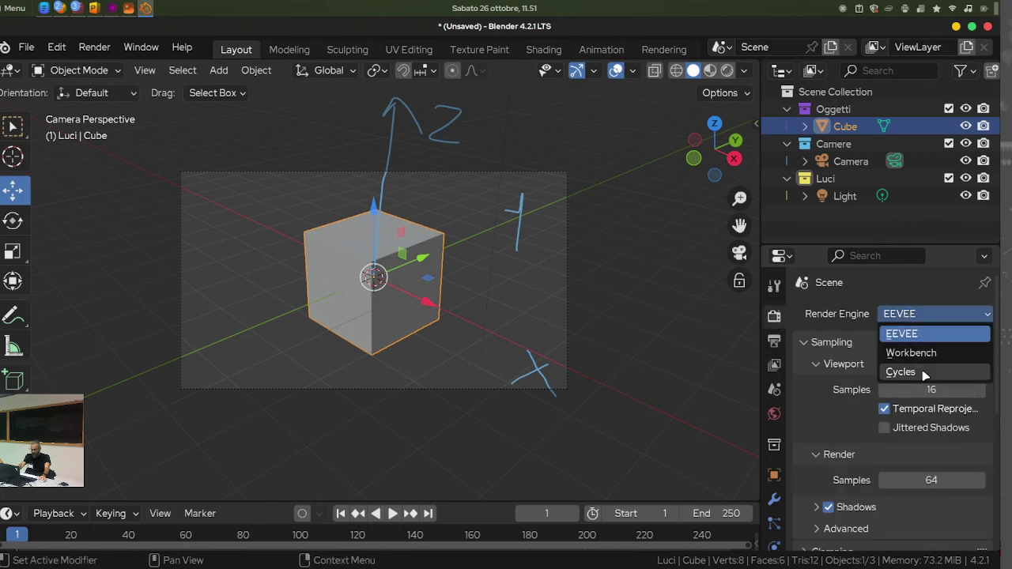
click(901, 371)
click(911, 358)
click(901, 398)
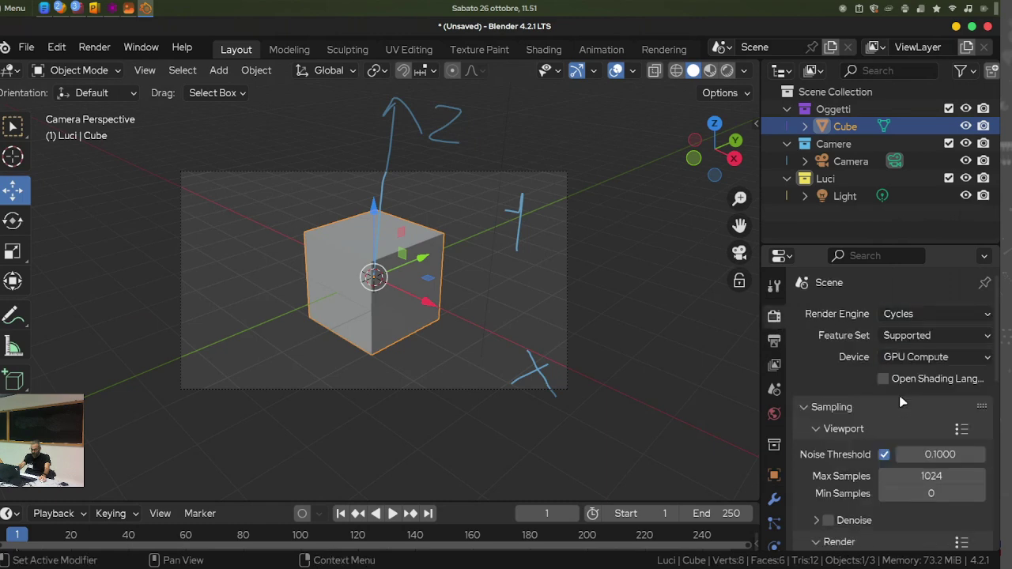
Scale the output resolution down to 20% of 1920×1080
scroll(882, 360, down, 3)
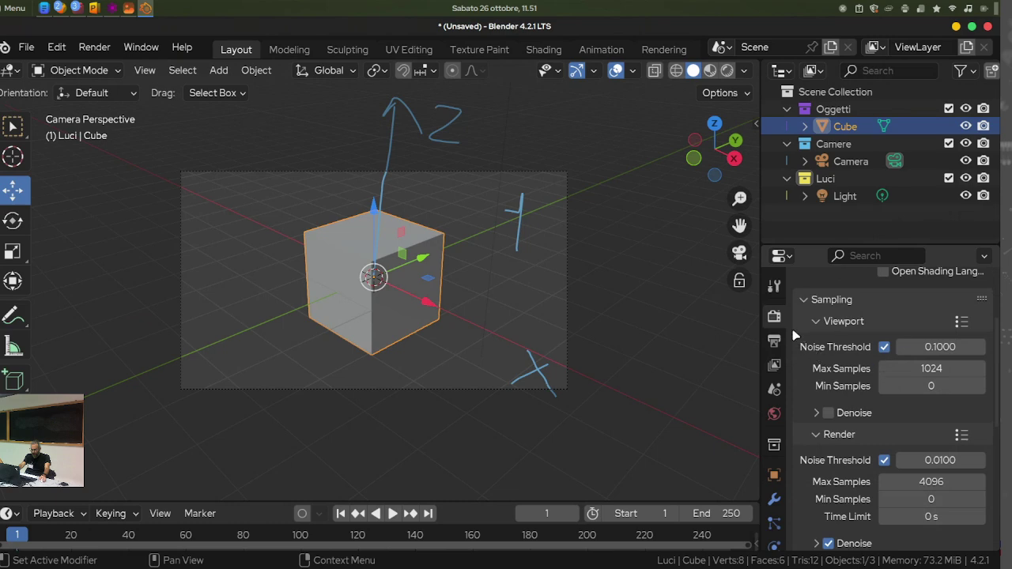
click(774, 340)
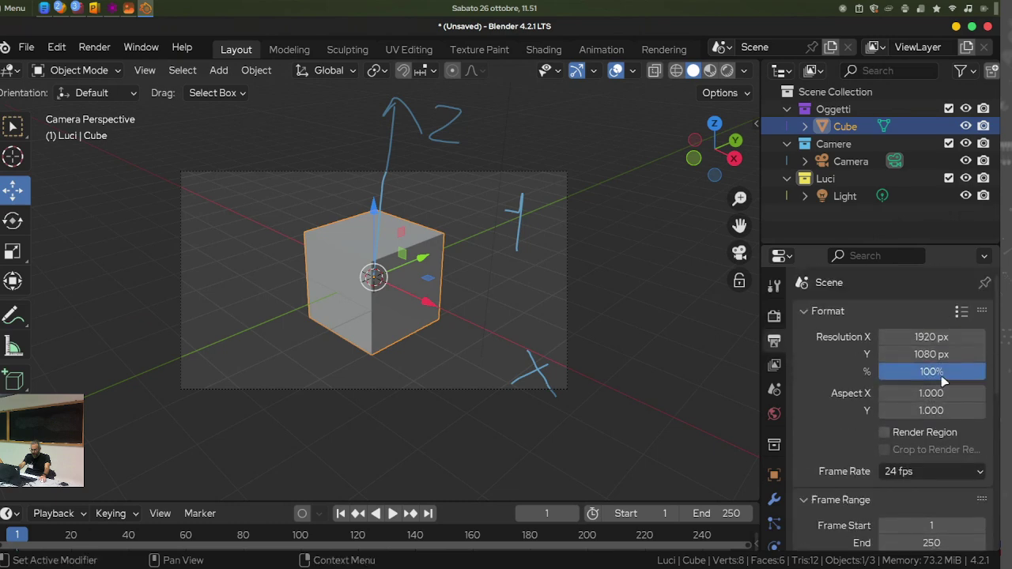
mouse_move(931, 371)
mouse_down()
mouse_move(877, 371)
mouse_move(917, 372)
mouse_up()
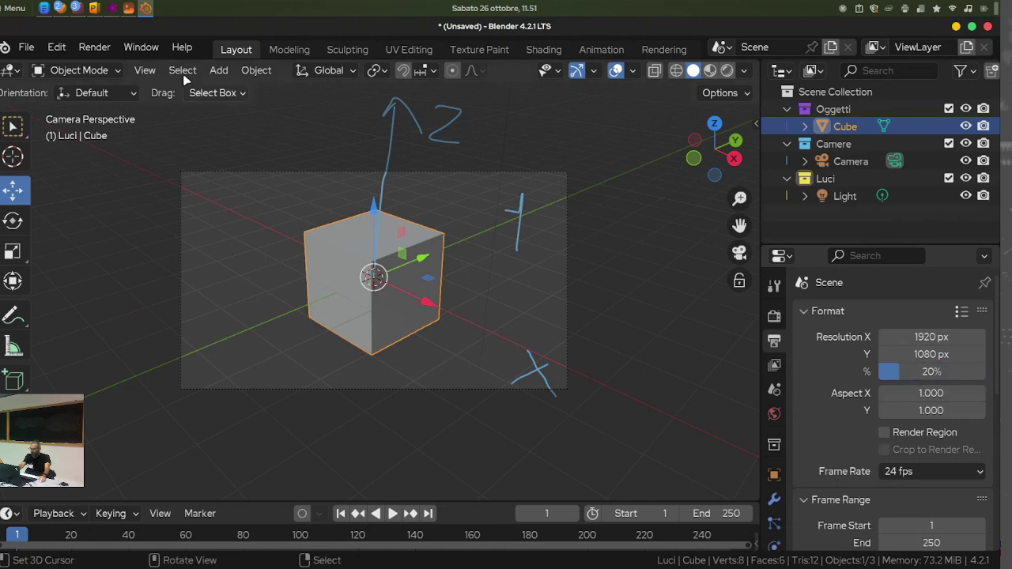
click(94, 47)
Render a test image at the reduced resolution, then close the render window
click(126, 66)
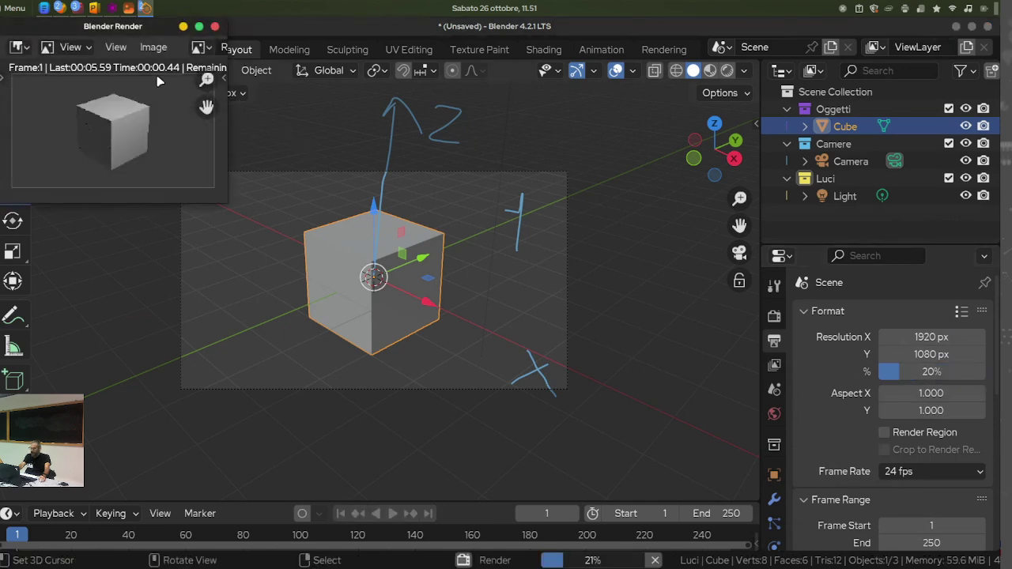
drag(132, 27, 404, 131)
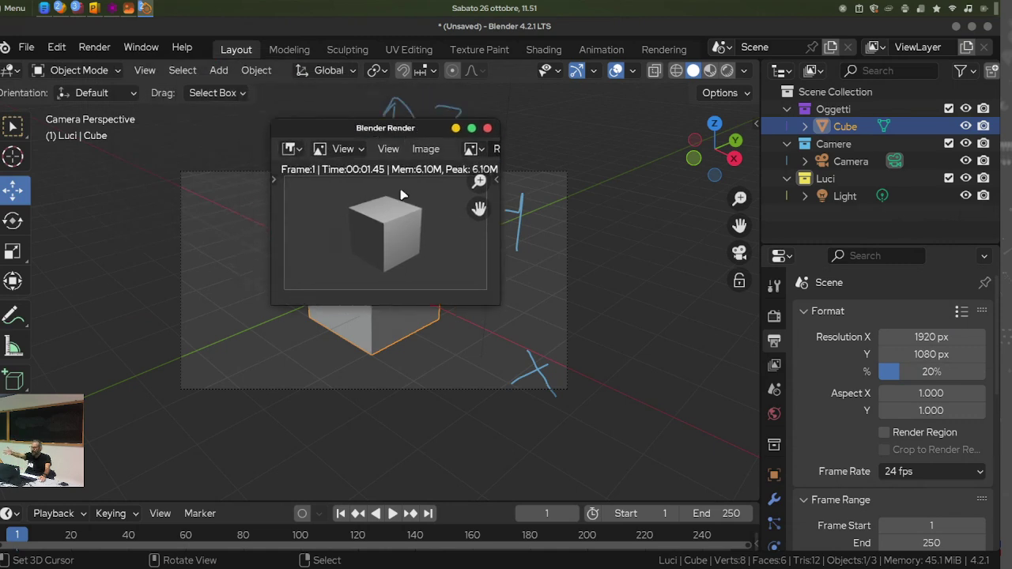
click(487, 128)
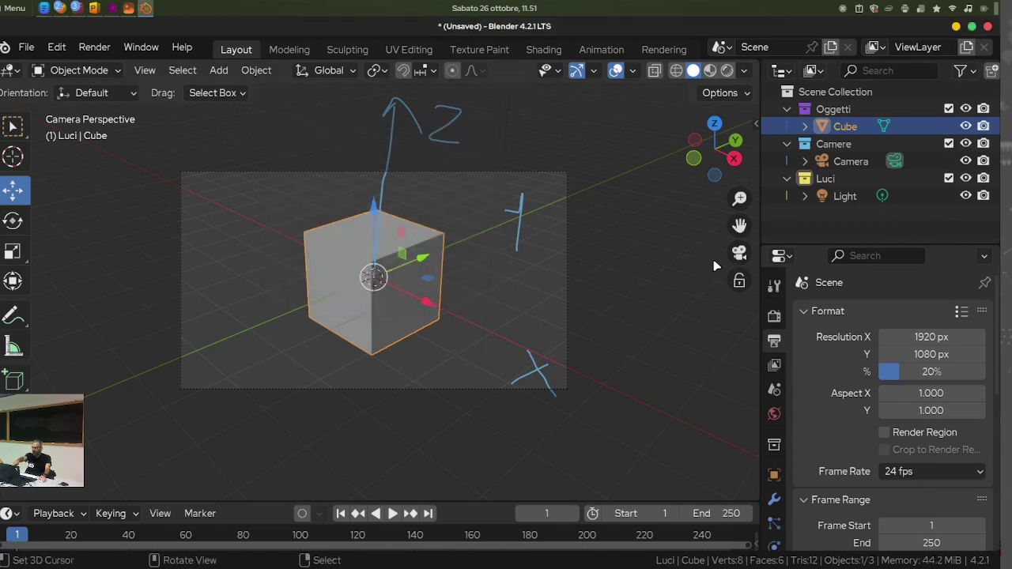
Exit camera view and orbit to a more frontal view of the cube
click(740, 256)
mouse_move(336, 283)
middle_down()
mouse_move(566, 265)
mouse_move(398, 288)
mouse_move(497, 206)
mouse_move(402, 206)
middle_up()
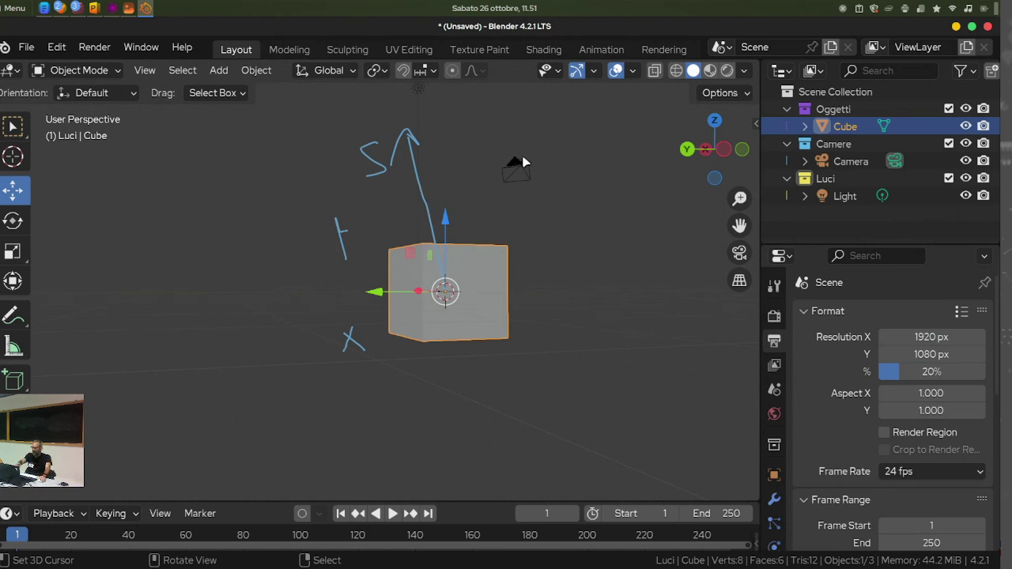
mouse_move(515, 162)
middle_down()
mouse_move(522, 244)
mouse_move(561, 183)
middle_up()
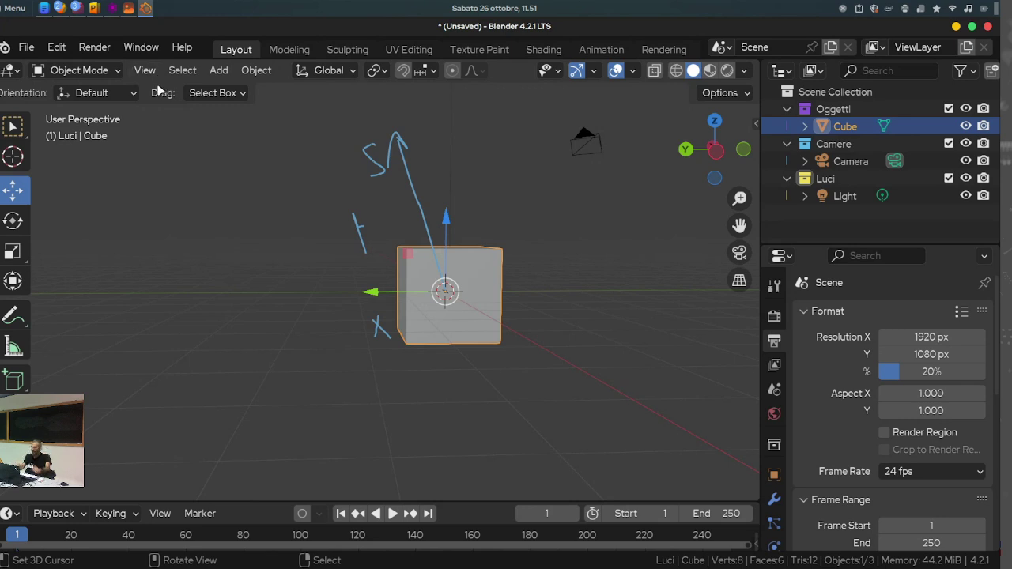
Switch between orthographic and perspective, viewing the cube from an angled top, ending in perspective
click(740, 283)
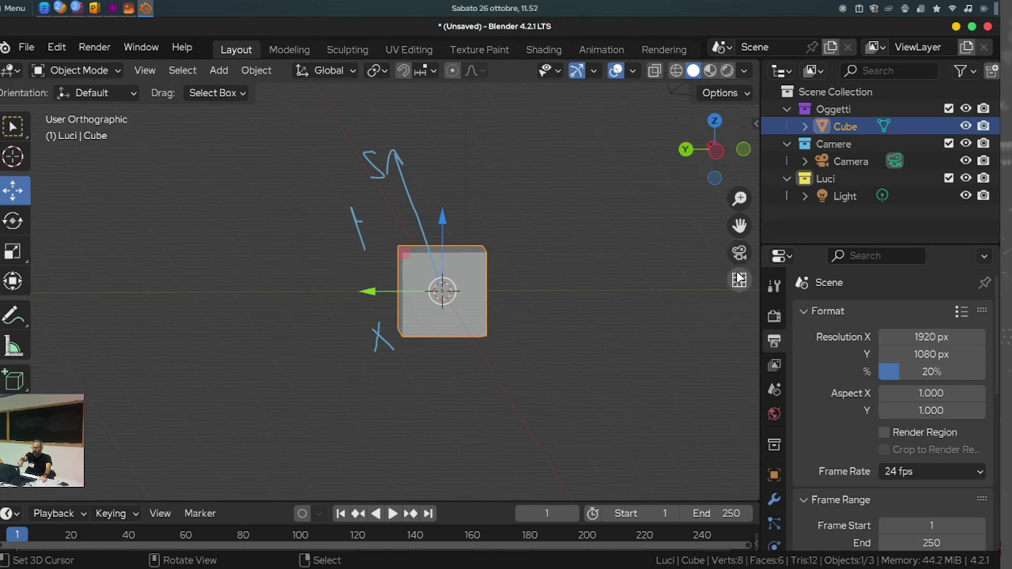
click(742, 280)
click(743, 285)
double_click(743, 285)
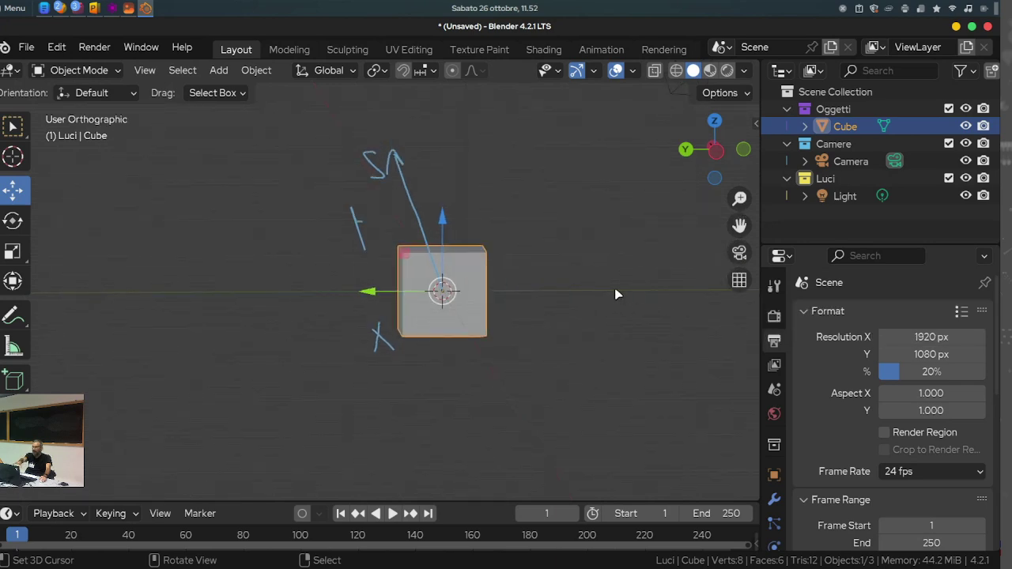
mouse_move(618, 294)
middle_down()
mouse_move(657, 332)
mouse_move(600, 309)
middle_up()
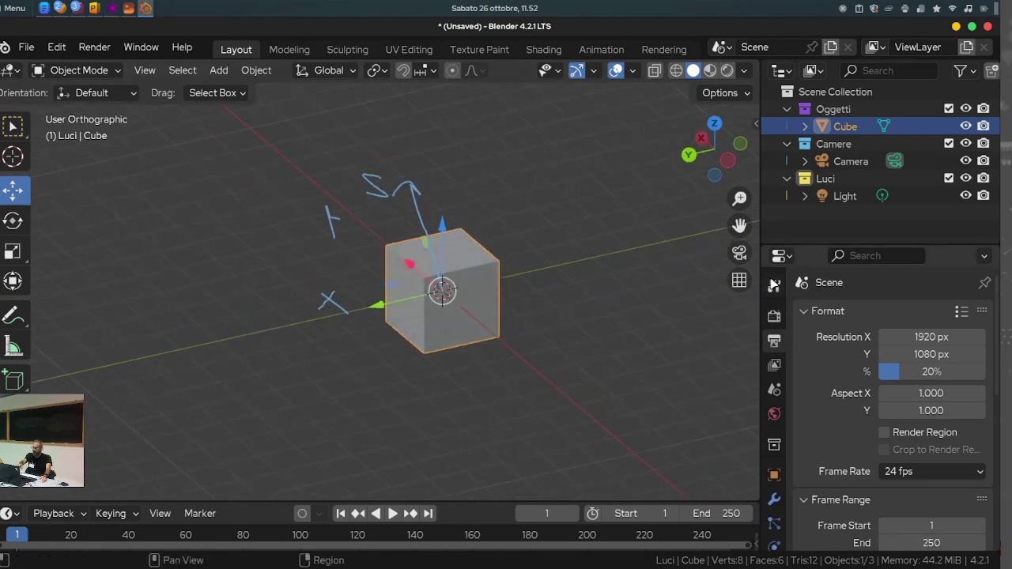
click(739, 280)
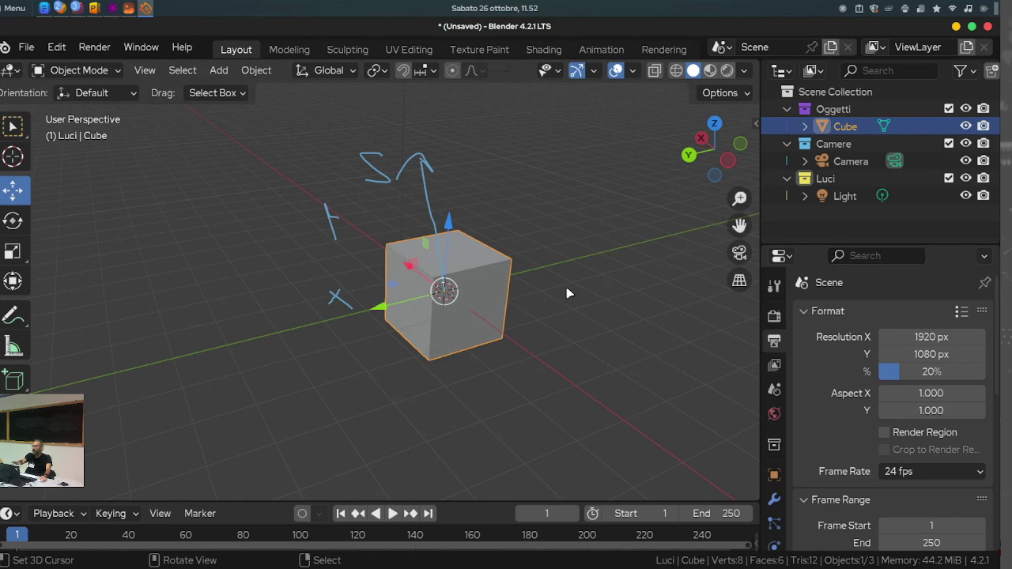
Orbit slightly and zoom in a little closer to the cube
mouse_move(567, 293)
middle_down()
mouse_move(521, 287)
mouse_move(538, 255)
mouse_move(558, 290)
middle_up()
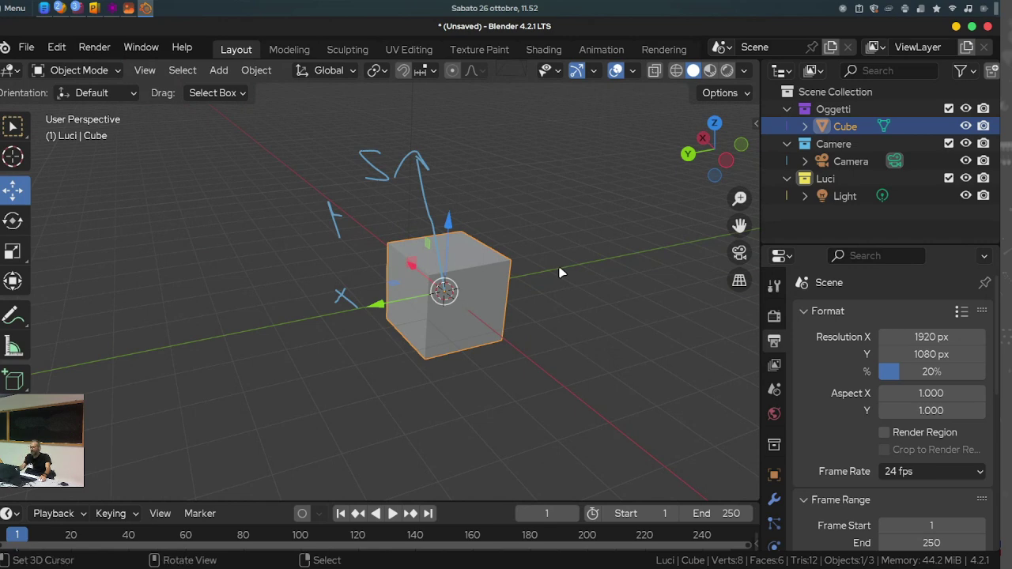
mouse_move(558, 272)
ctrl+middle_down()
mouse_move(512, 314)
mouse_move(520, 282)
mouse_move(519, 301)
ctrl+middle_up()
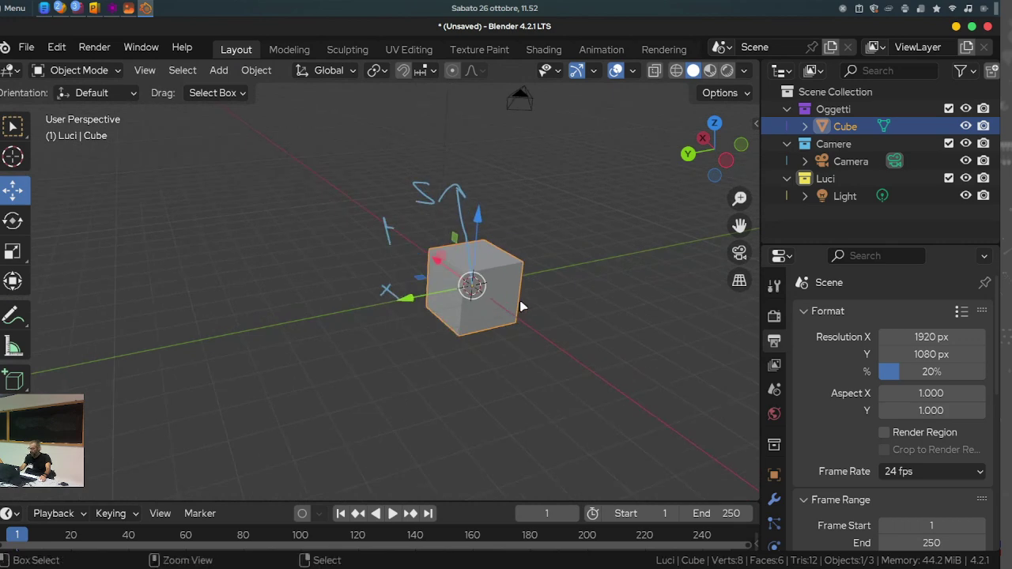
ctrl+middle_drag(526, 336, 538, 303)
scroll(538, 303, down, 1)
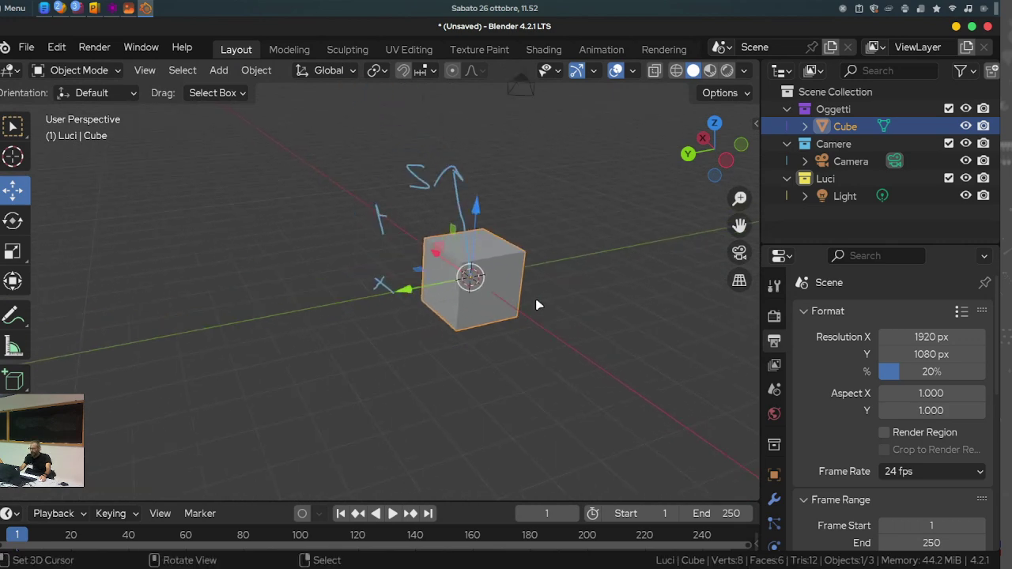
scroll(536, 304, up, 1)
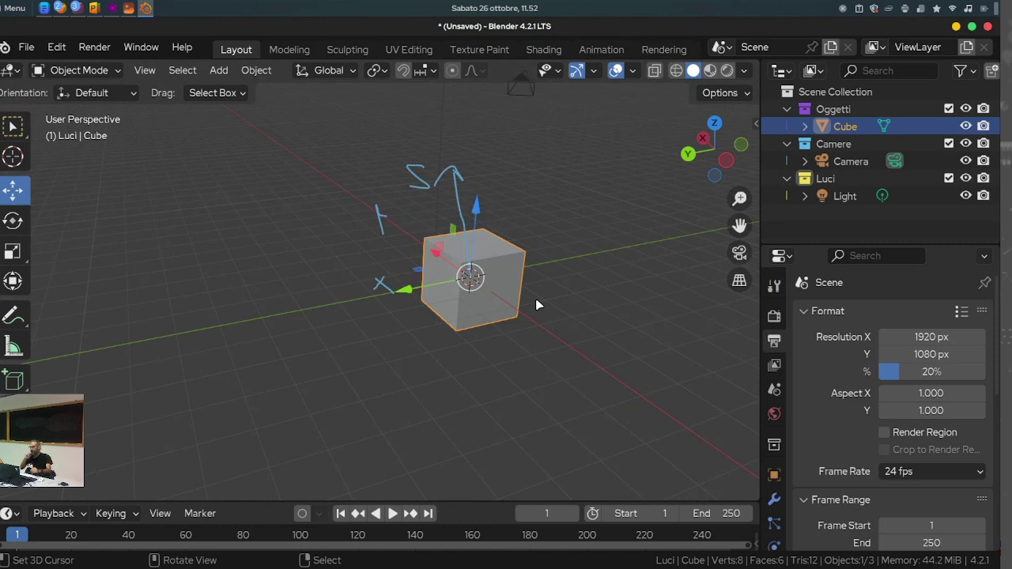
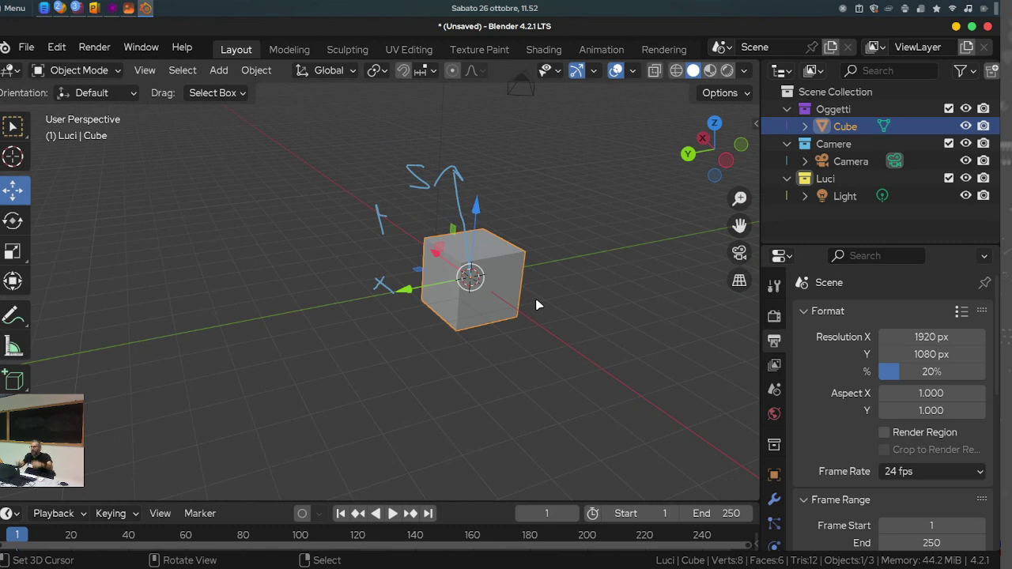
Orbit and pan around the annotated cube to check its X, Y and Z axes, then minimize Blender
mouse_move(536, 305)
middle_down()
mouse_move(434, 334)
mouse_move(416, 328)
middle_up()
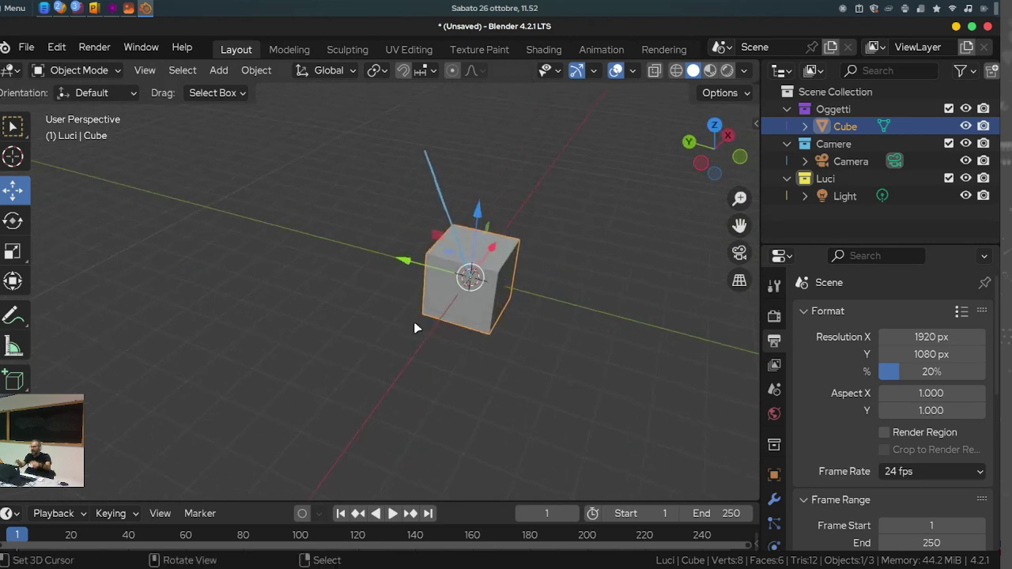
mouse_move(522, 355)
shift+middle_down()
mouse_move(350, 359)
mouse_move(397, 377)
shift+middle_up()
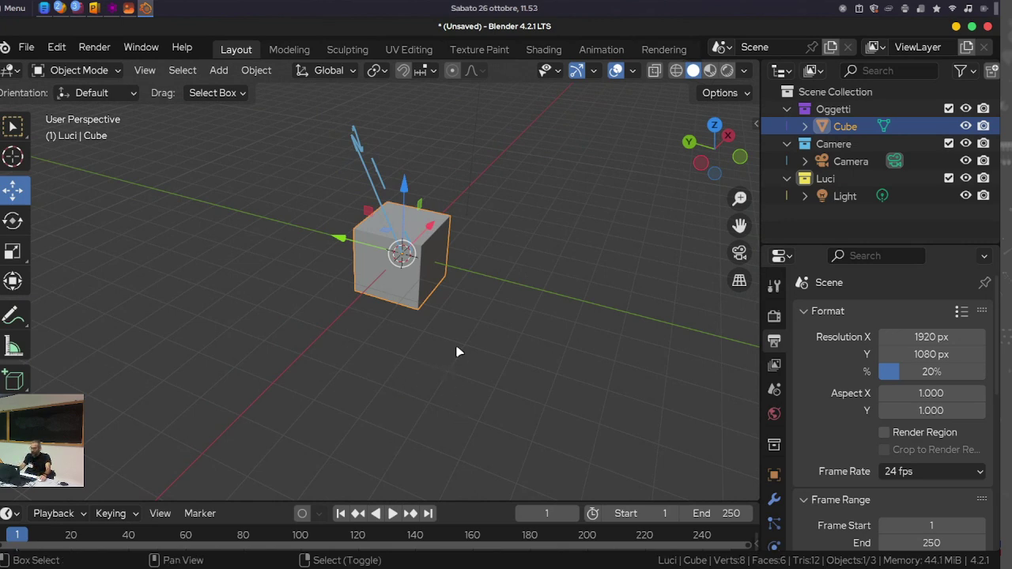
mouse_move(456, 352)
middle_down()
mouse_move(419, 289)
mouse_move(498, 311)
mouse_move(538, 299)
mouse_move(452, 316)
middle_up()
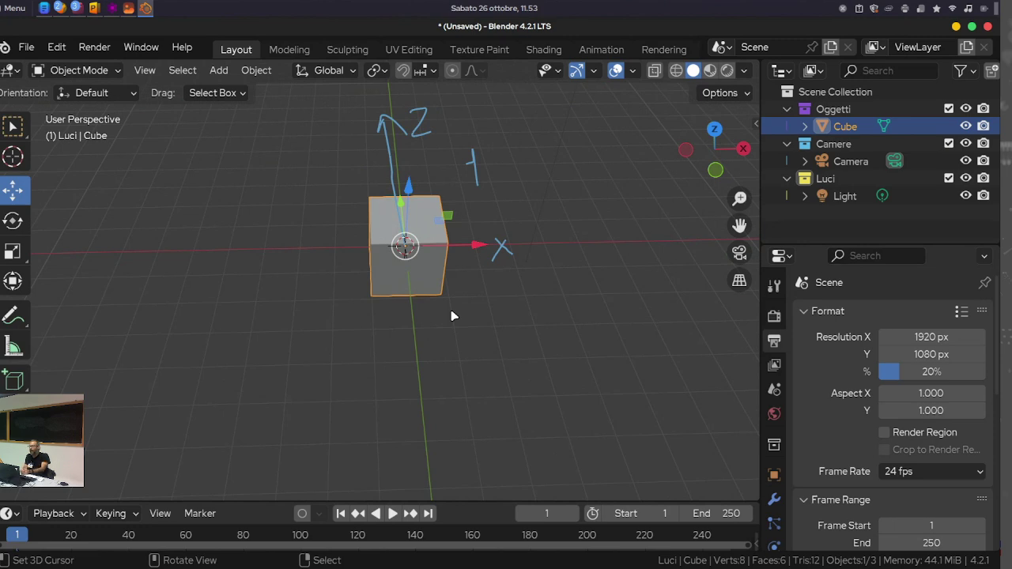
click(957, 28)
double_click(809, 98)
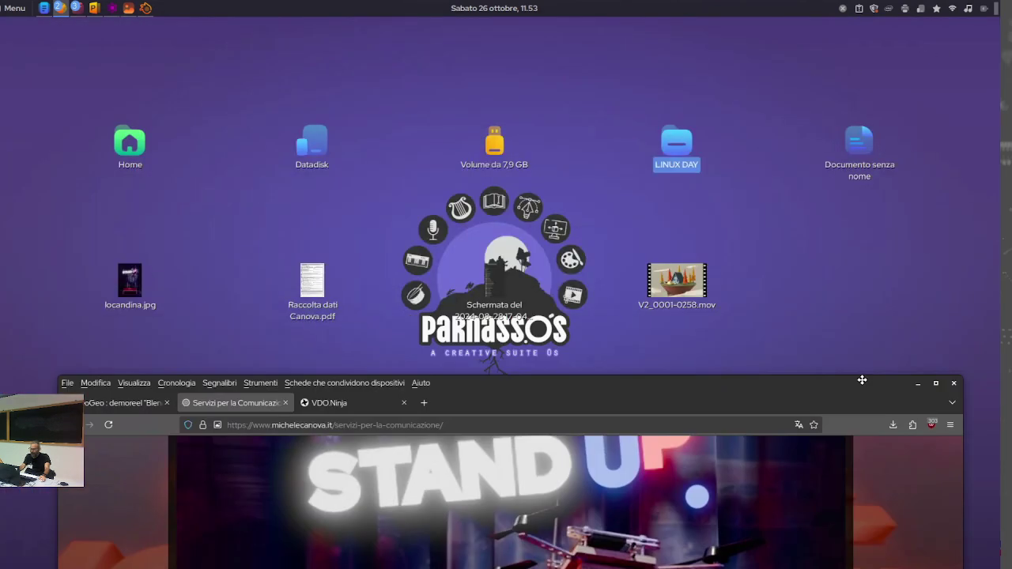
double_click(676, 281)
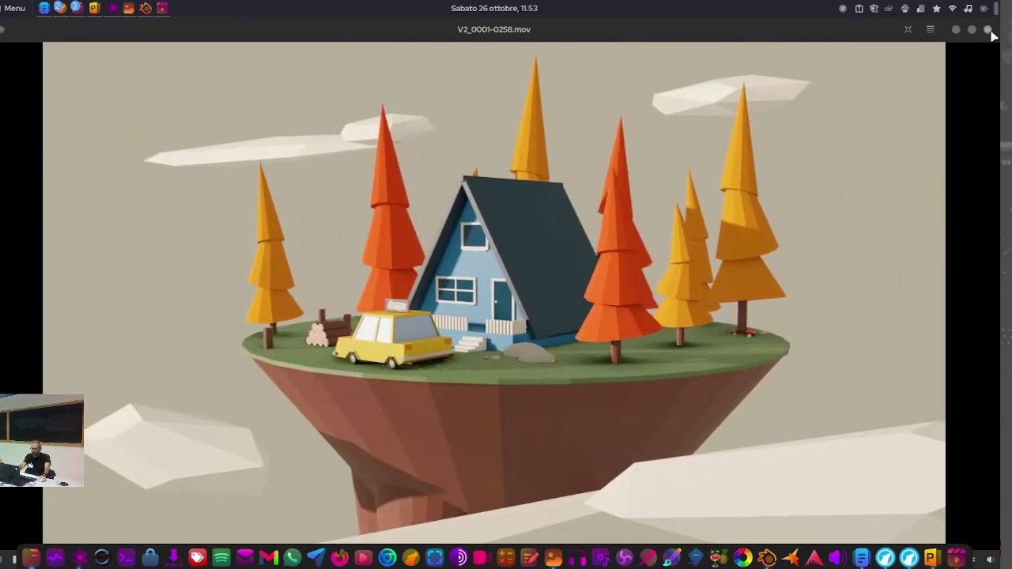
click(987, 30)
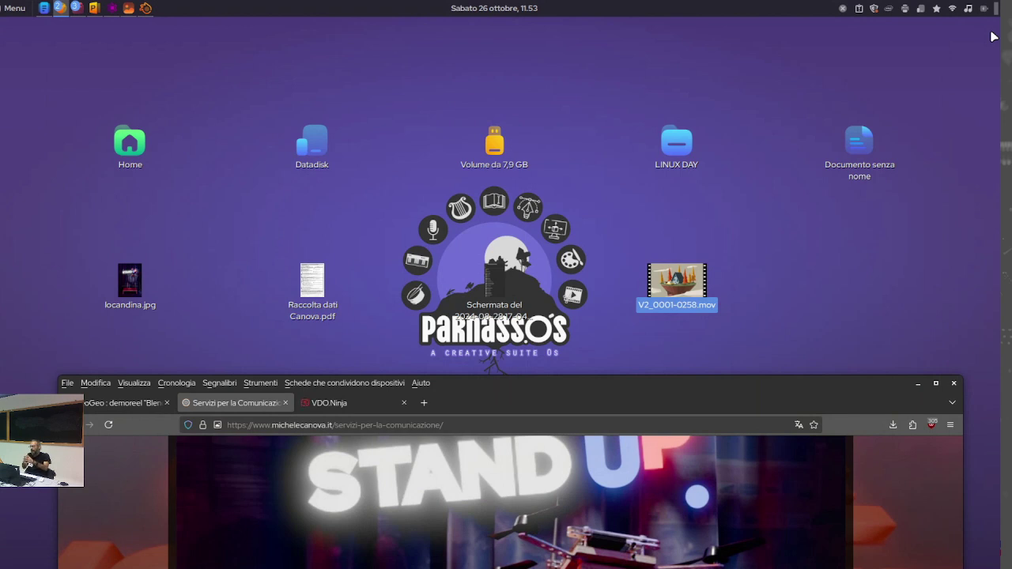